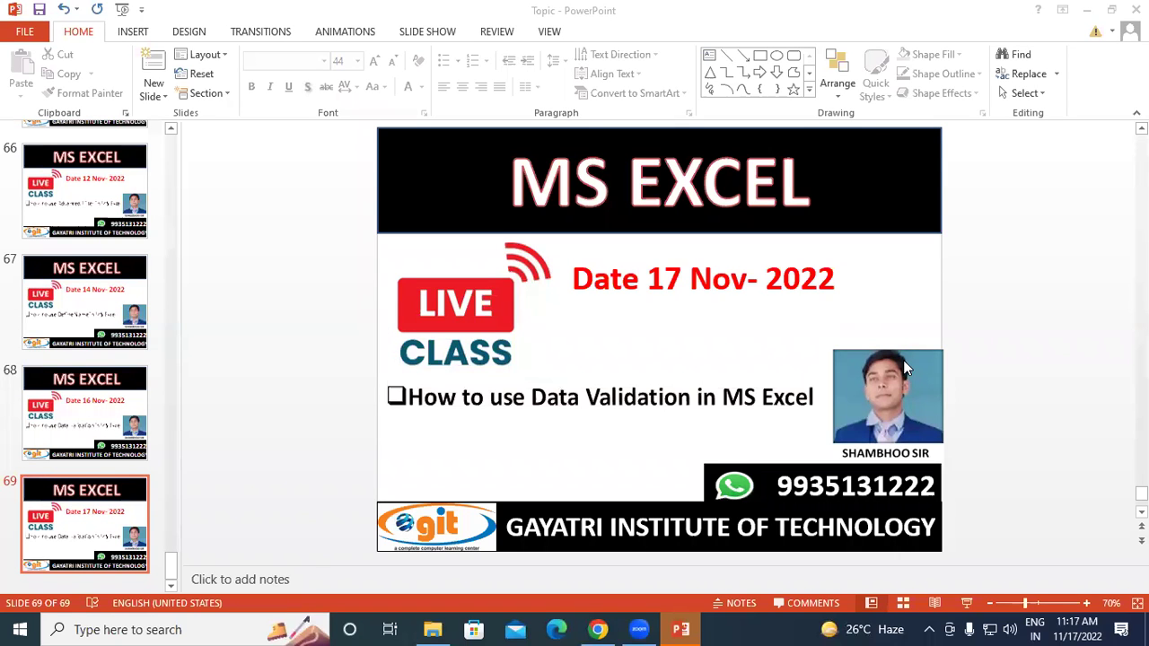
Play the Data Validation title slide as a full-screen slide show, then return to the editor.
left_click(973, 346)
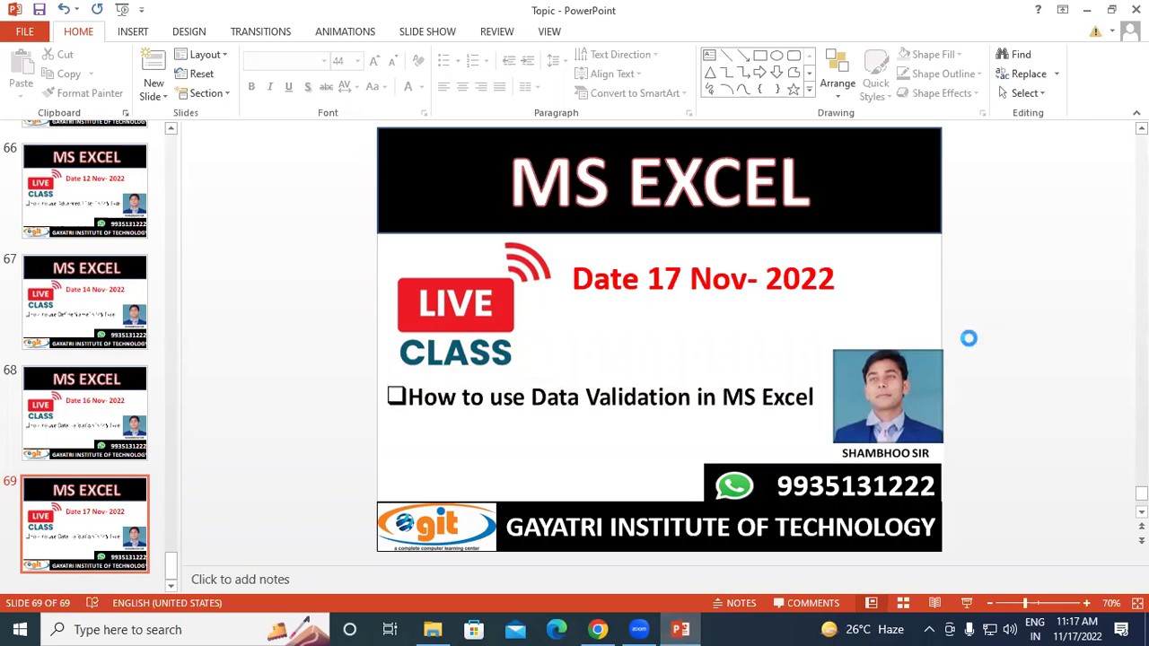
key("shift+F5")
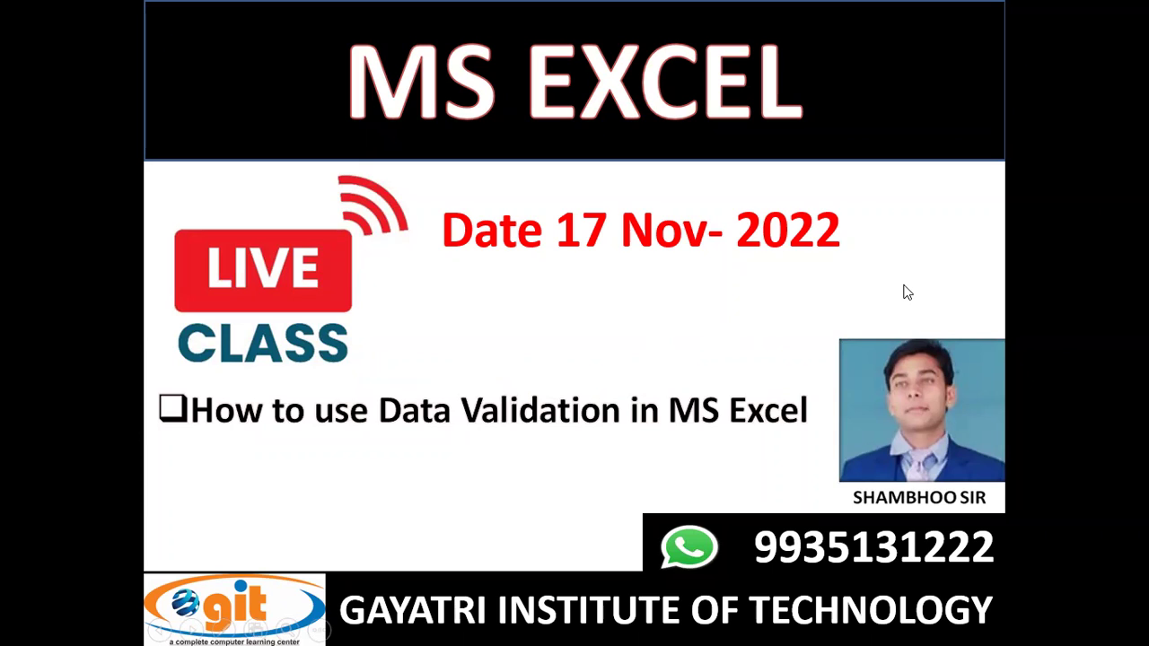
key("Right")
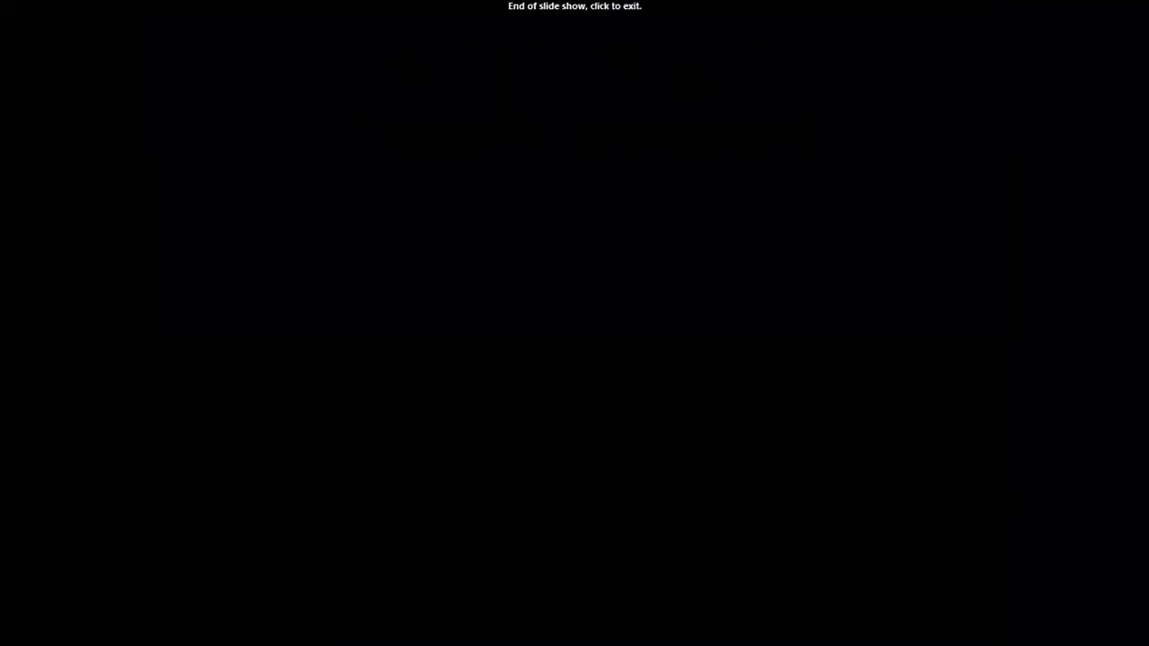
key("Right")
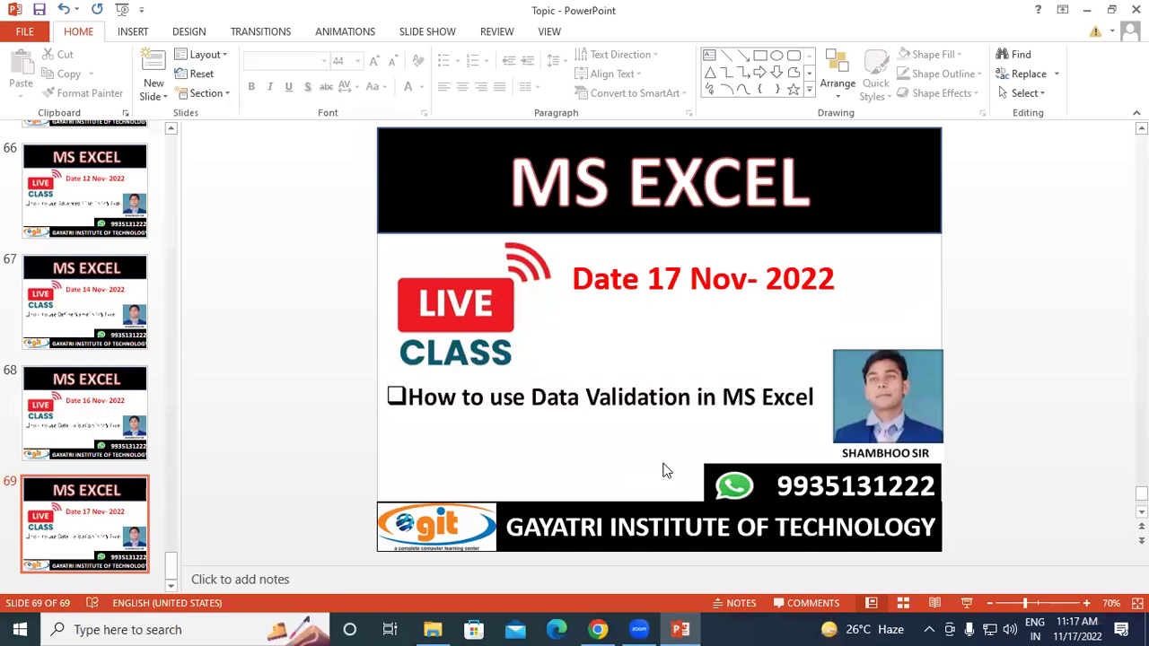
Launch Excel by typing excel in the Run box, then start a blank workbook.
key("super+r")
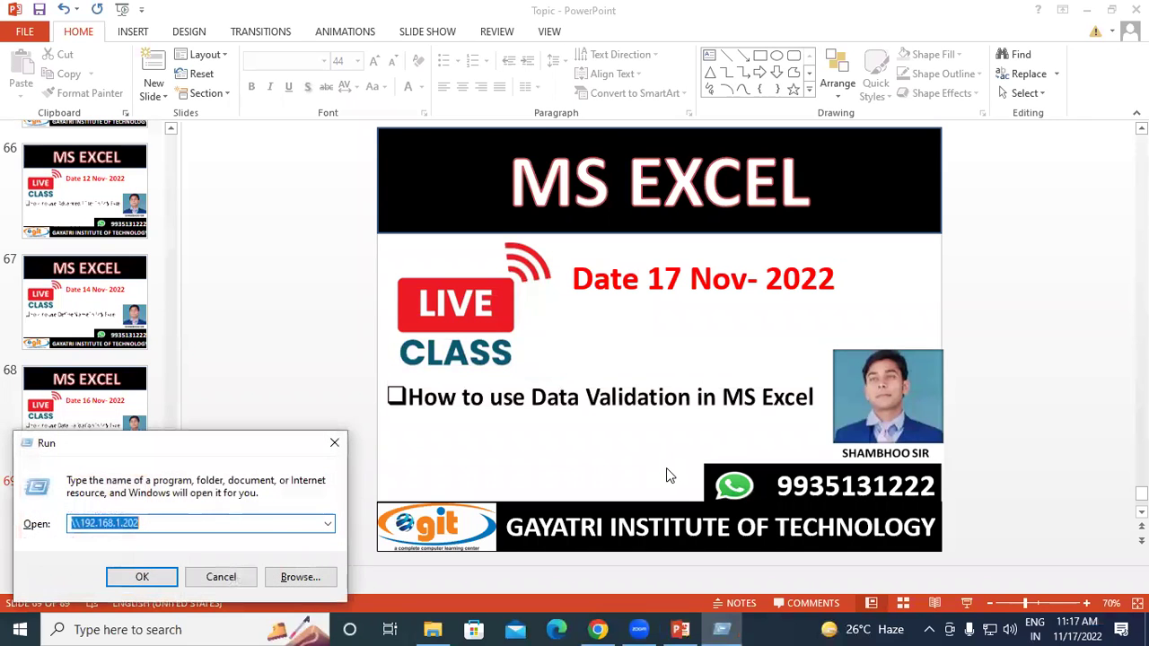
type("ex")
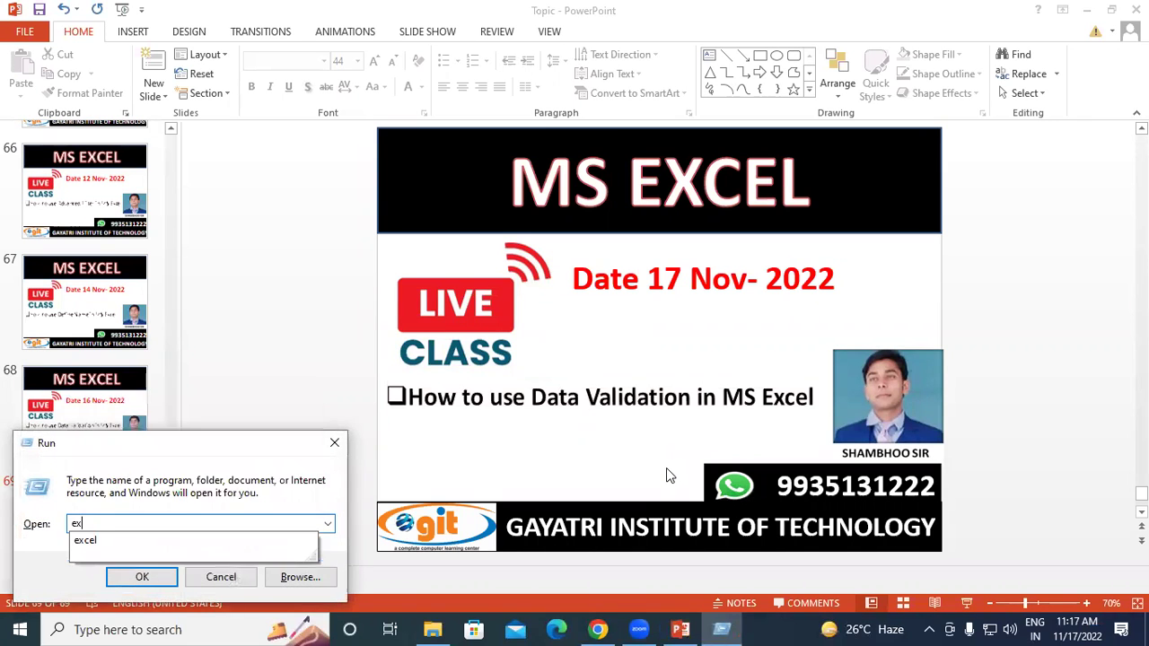
key("Down")
key("Return")
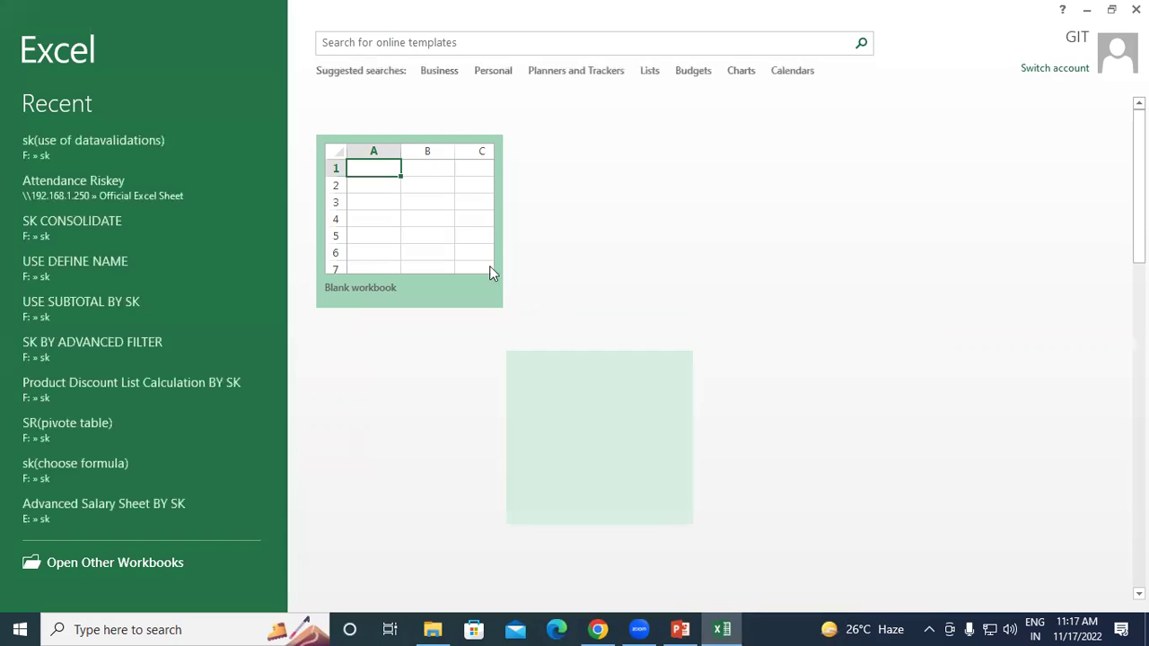
left_click(447, 215)
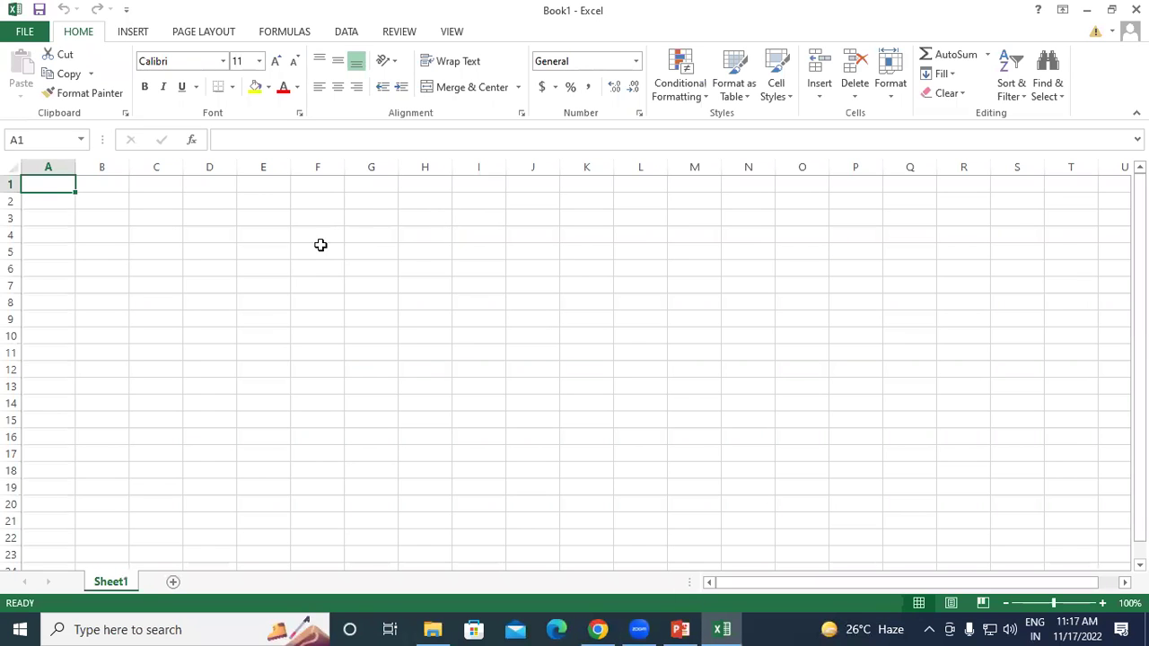
Enter the headers Name in B4 and Address in C4.
left_click(177, 233)
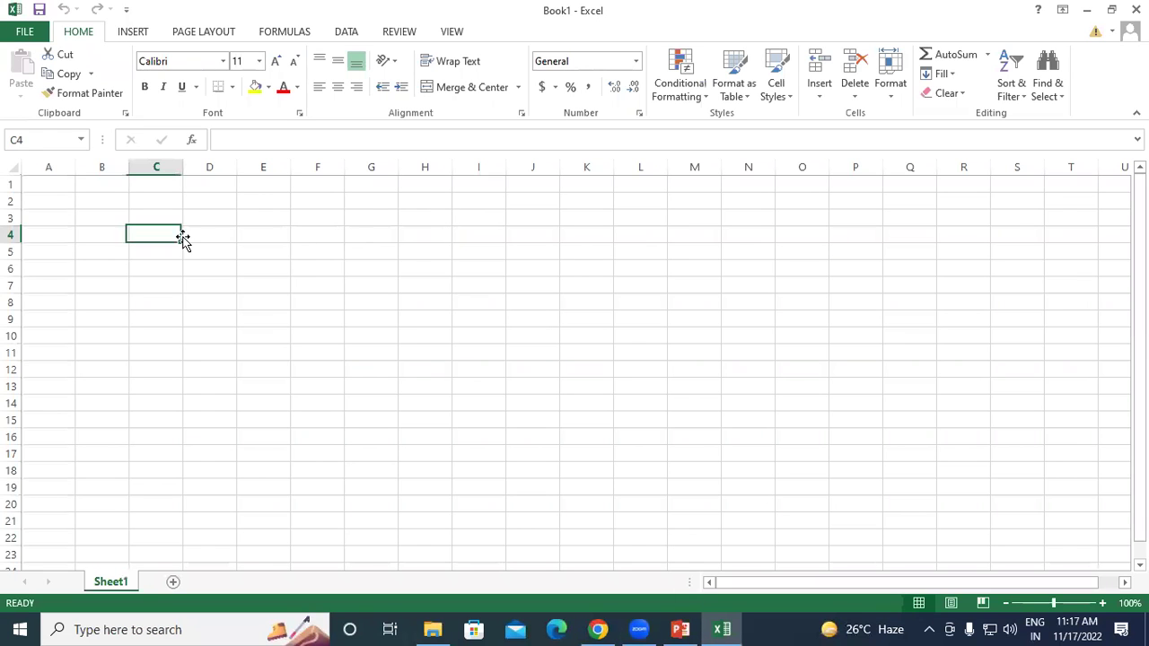
left_click(109, 234)
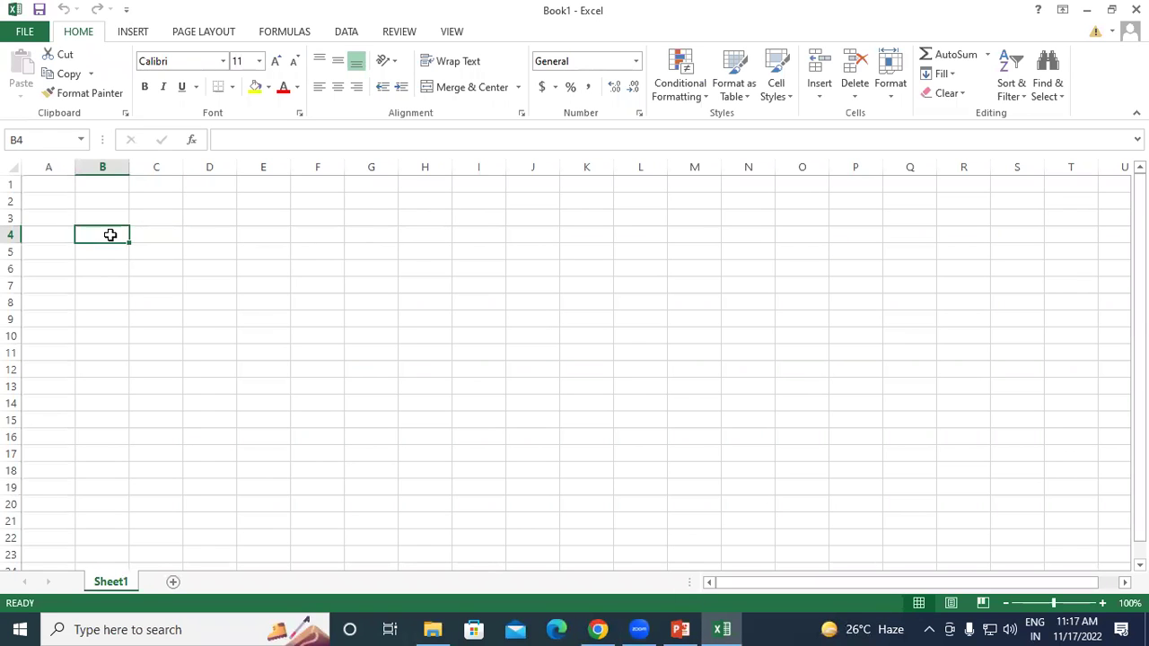
type("Name")
key("BackSpace")
type("e")
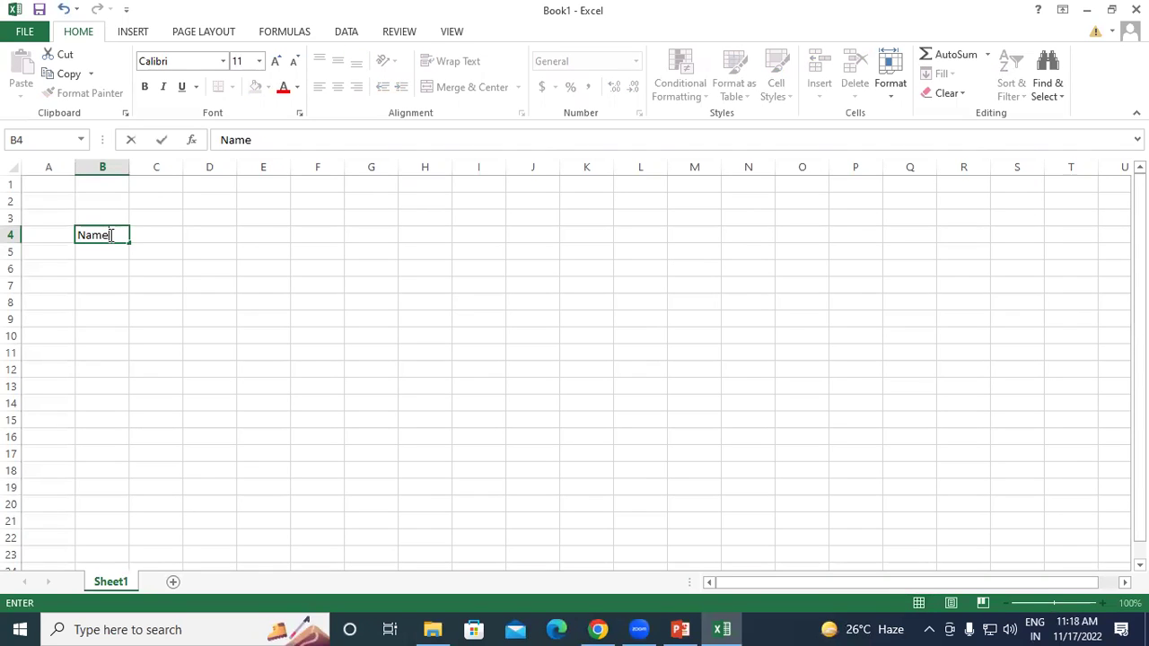
key("Tab")
type("Address")
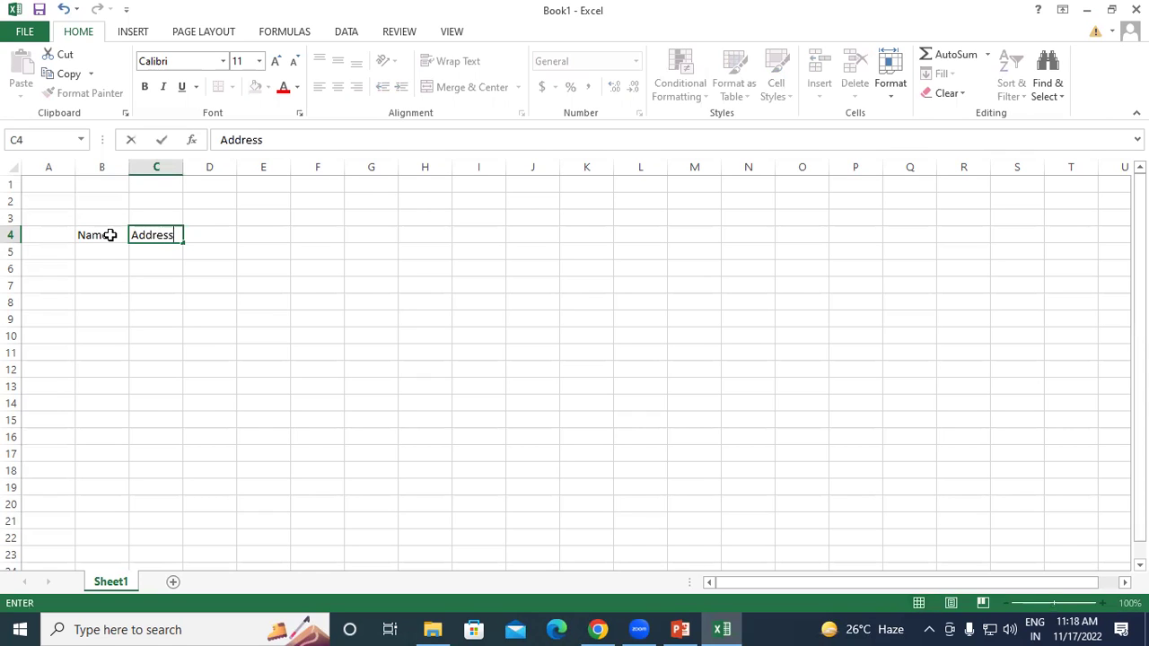
left_click(112, 251)
Widen column B and apply All Borders to B4:C19.
left_click_drag(129, 167, 251, 165)
left_click(178, 352)
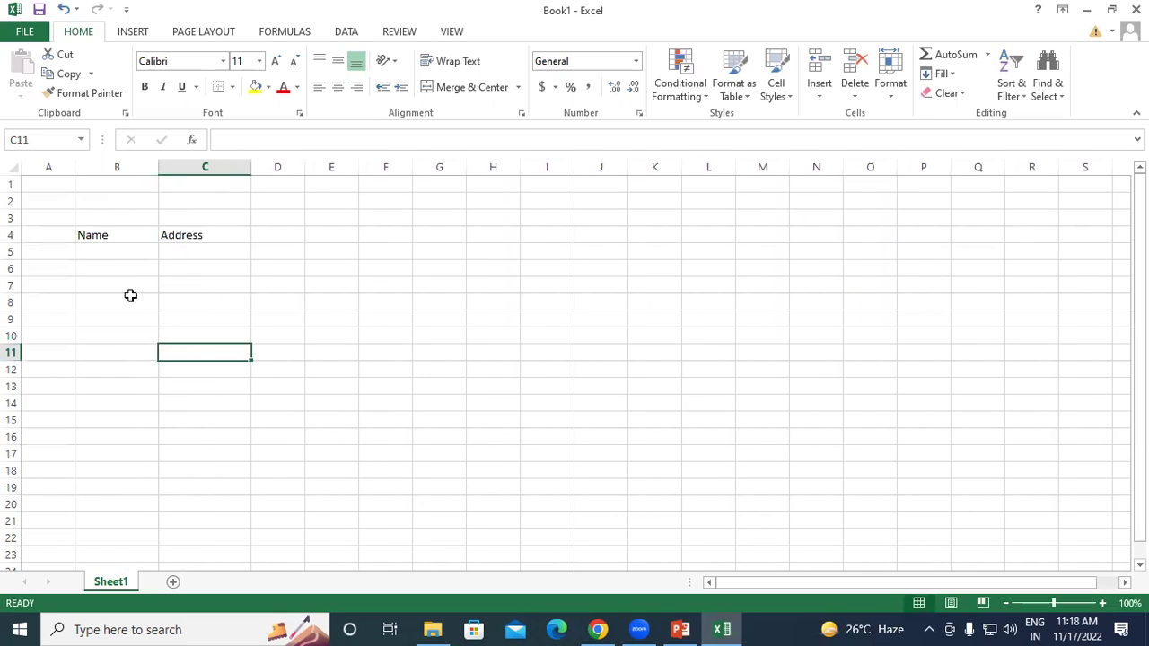
mouse_move(104, 237)
left_mouse_down()
mouse_move(210, 451)
mouse_move(207, 488)
left_mouse_up()
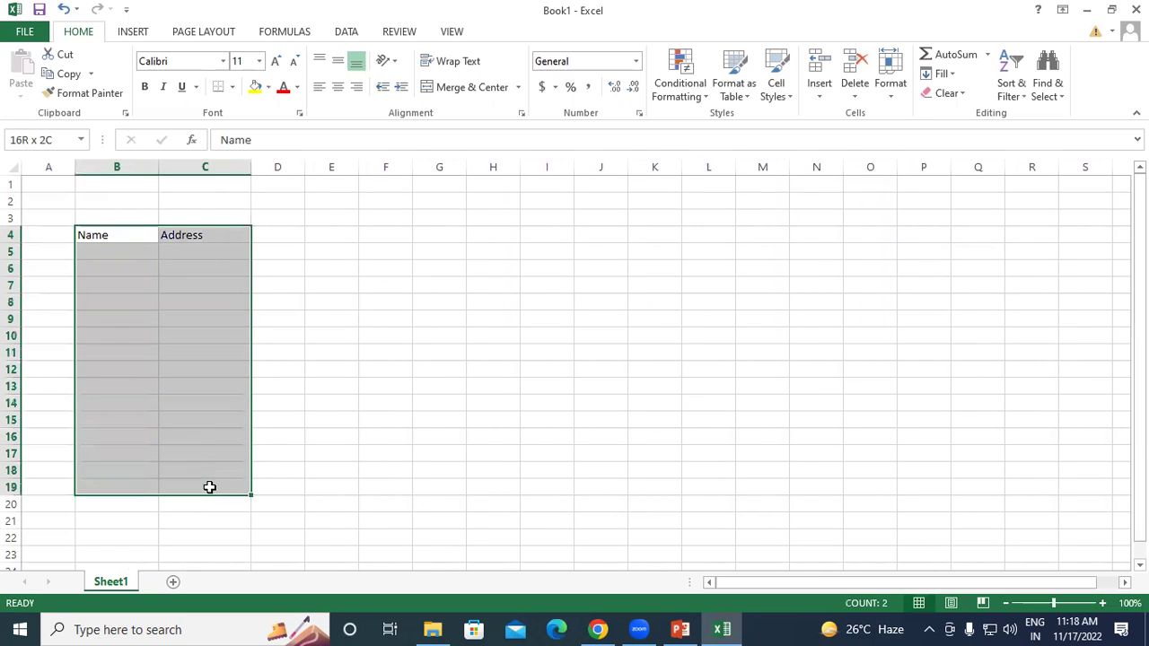
left_click(232, 87)
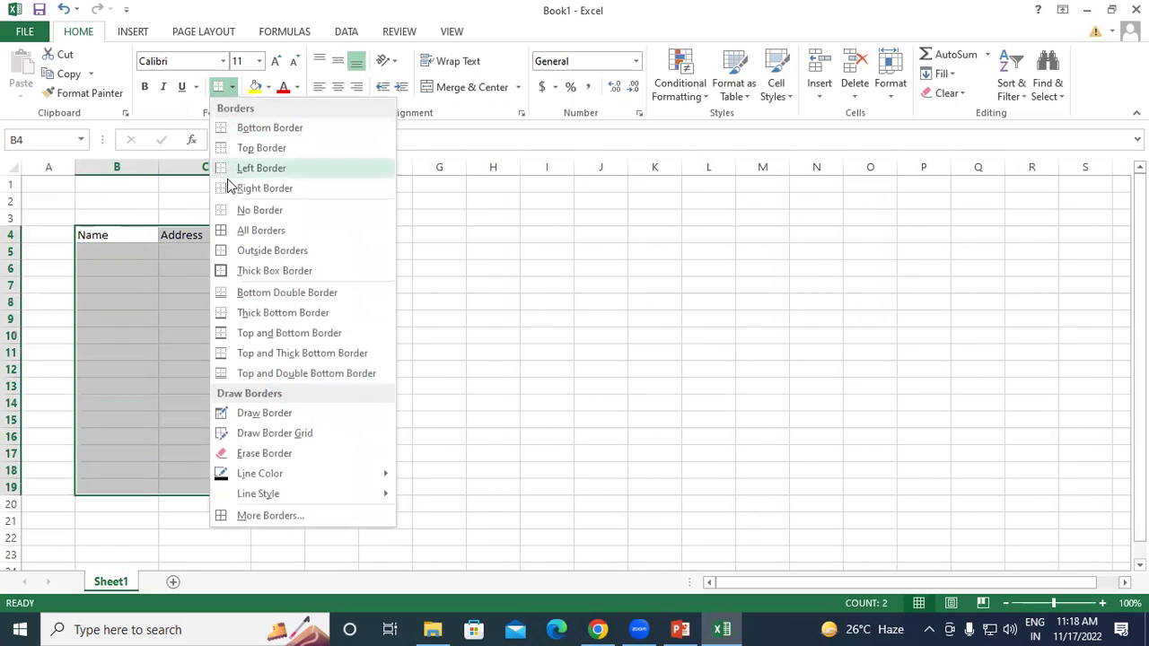
left_click(231, 230)
Select the Name entry cells below the header.
left_click(167, 282)
left_click(126, 261)
left_click(171, 249)
left_click_drag(108, 254, 126, 470)
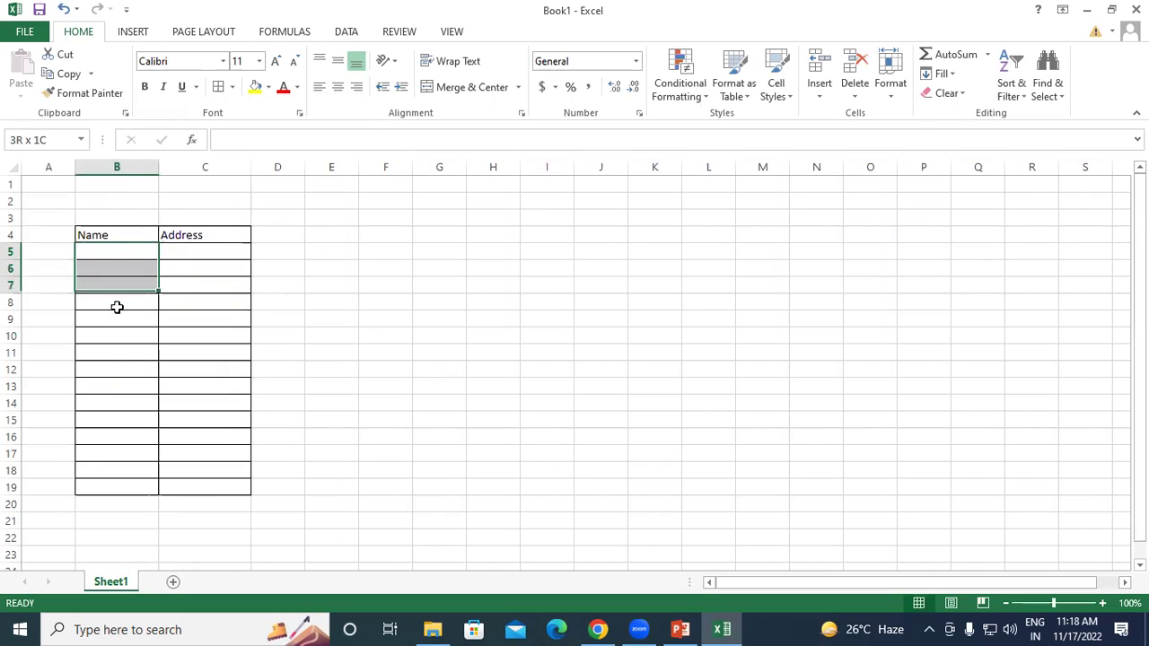
left_click_drag(188, 255, 197, 485)
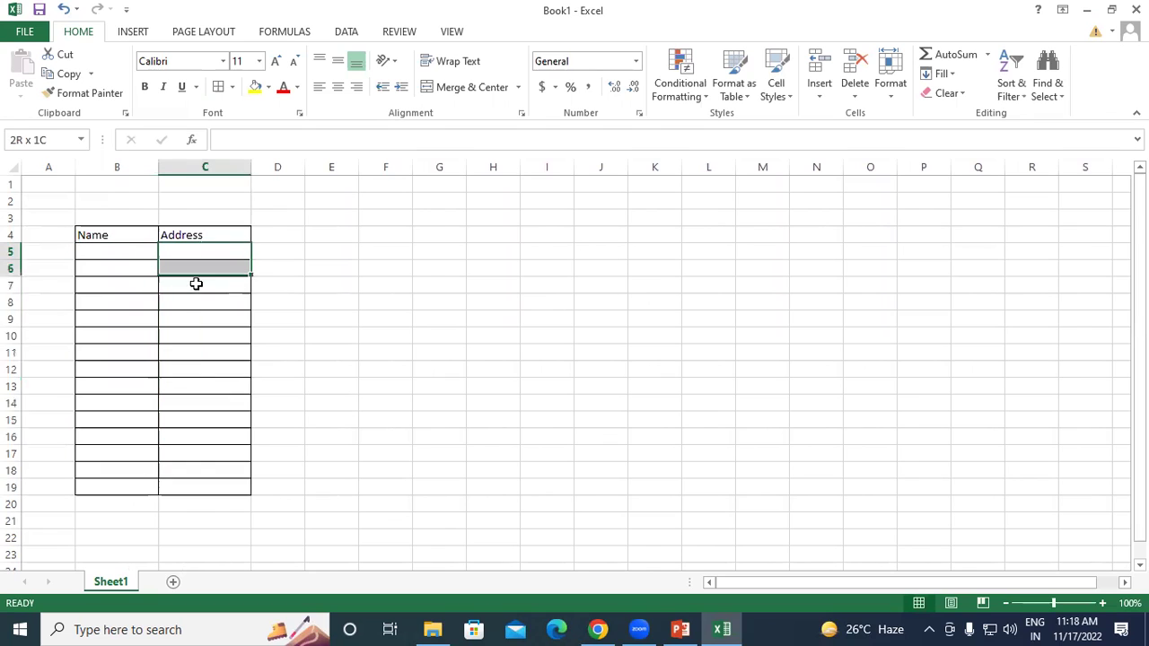
left_click(126, 252)
type("8787878")
key("Return")
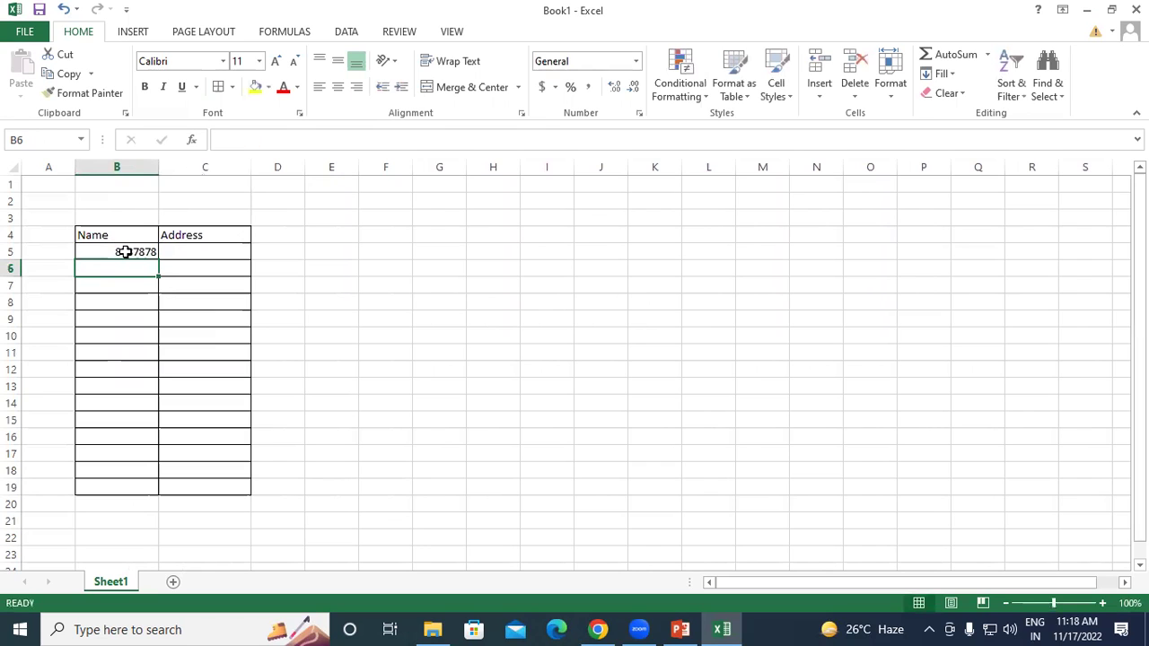
type("awrerer")
key("Return")
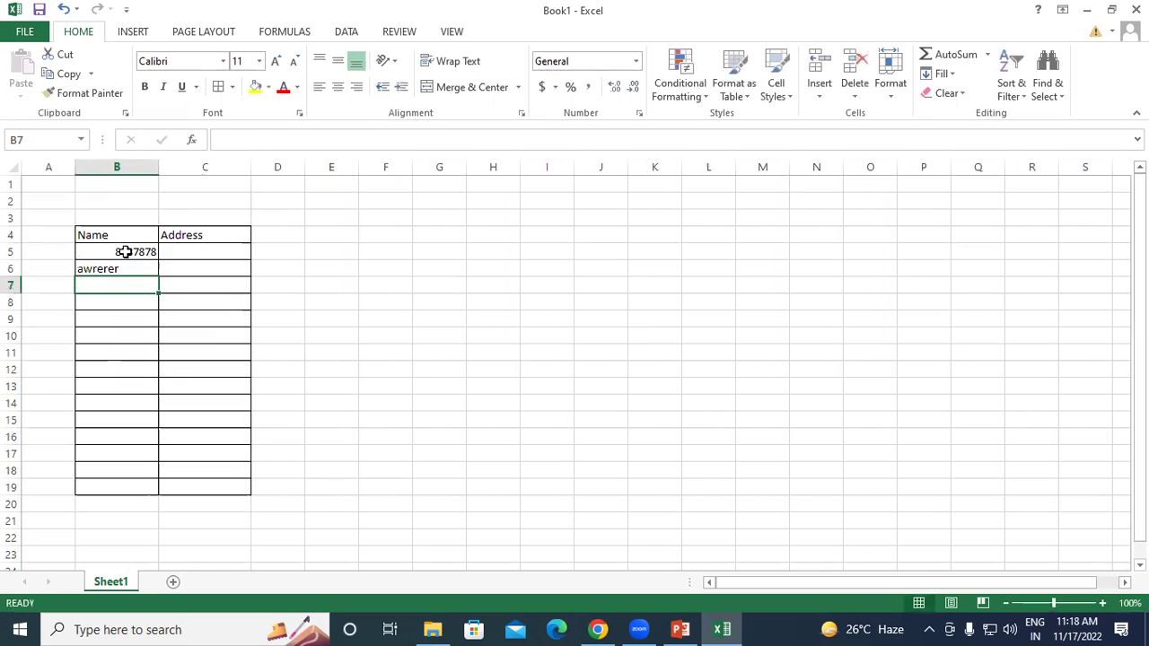
type("8788")
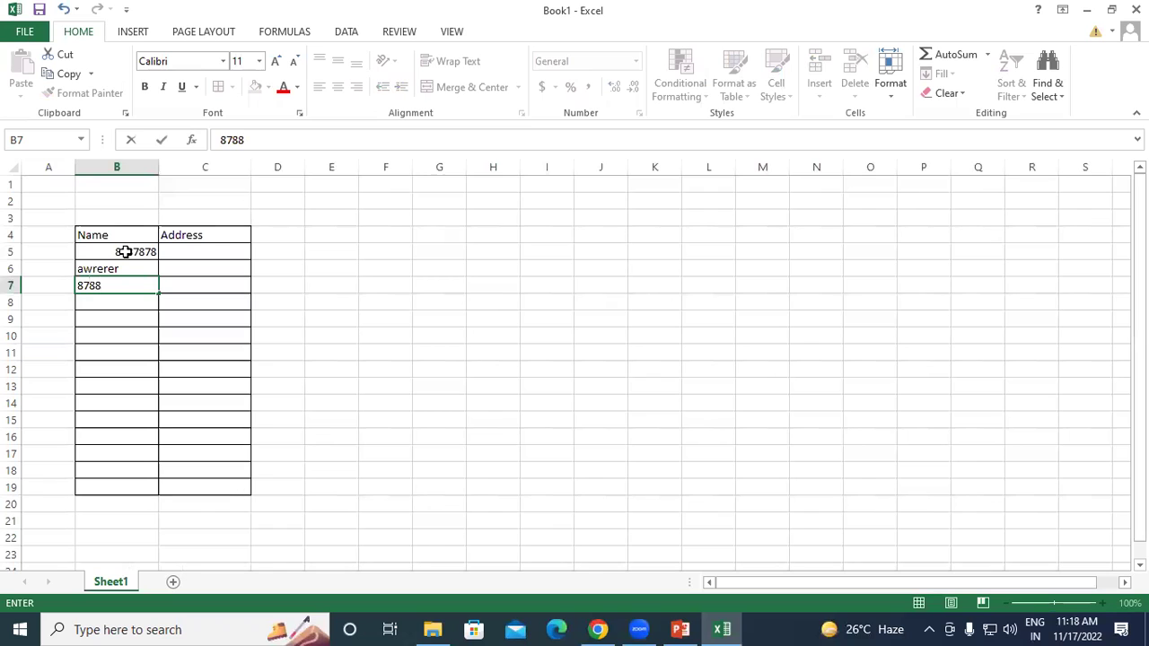
key("Return")
left_click_drag(124, 252, 131, 278)
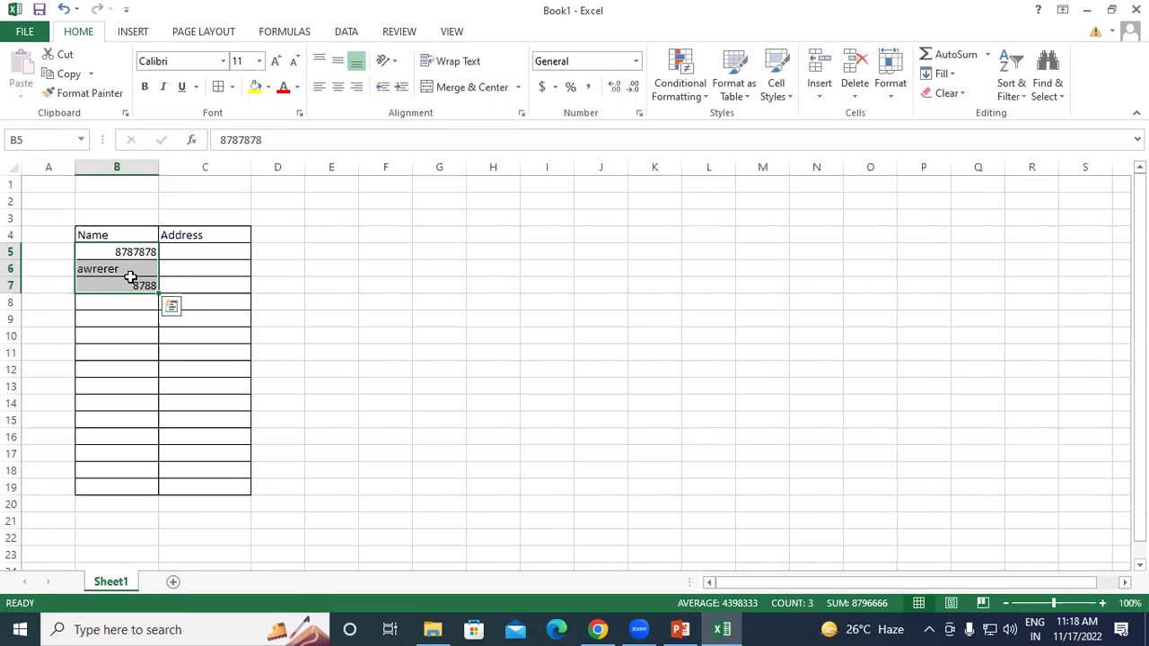
key("Delete")
left_click_drag(120, 252, 217, 488)
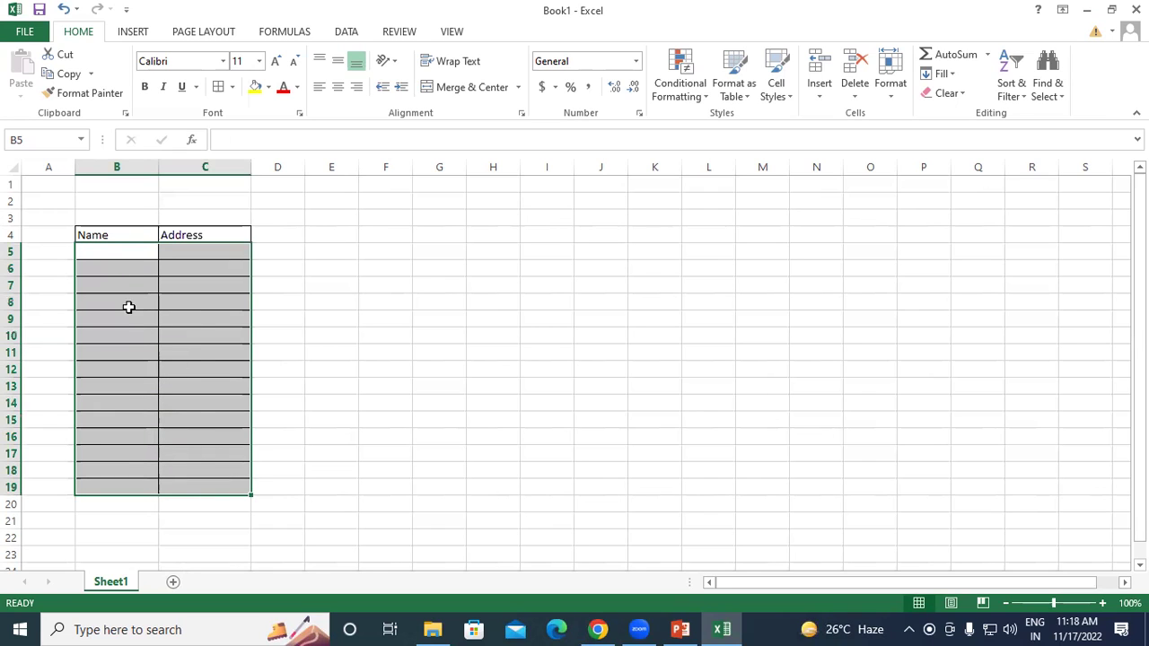
left_click(128, 316)
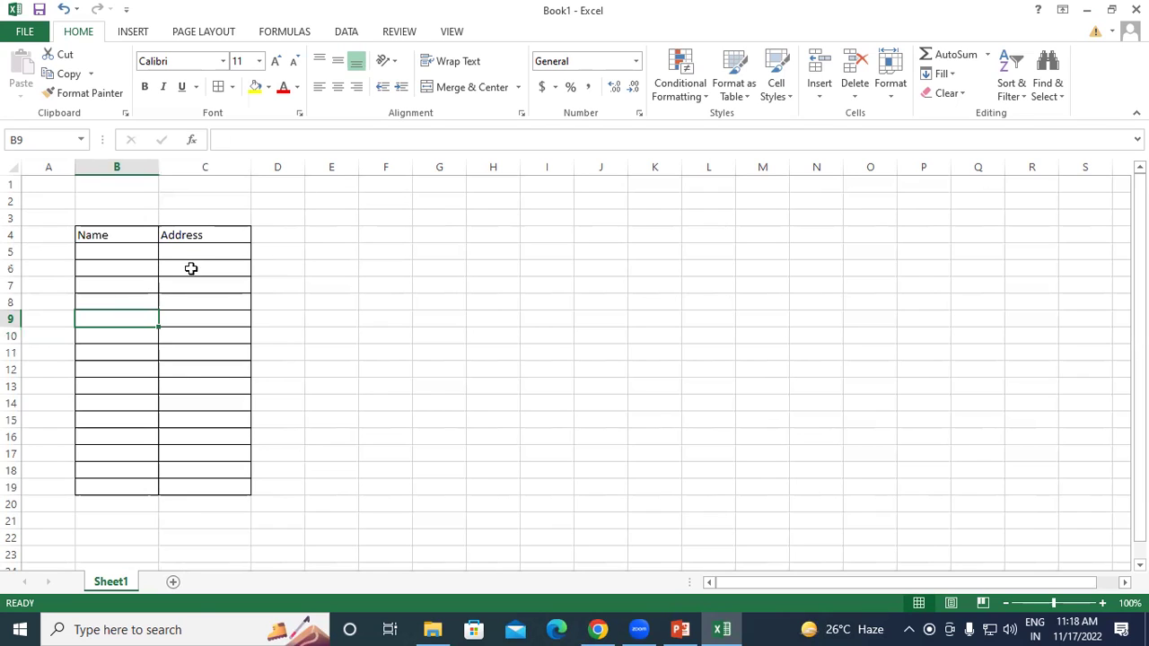
Select the entry range B5:C19 and open Data Validation from the Data tab.
mouse_move(139, 251)
left_mouse_down()
mouse_move(199, 400)
mouse_move(196, 485)
left_mouse_up()
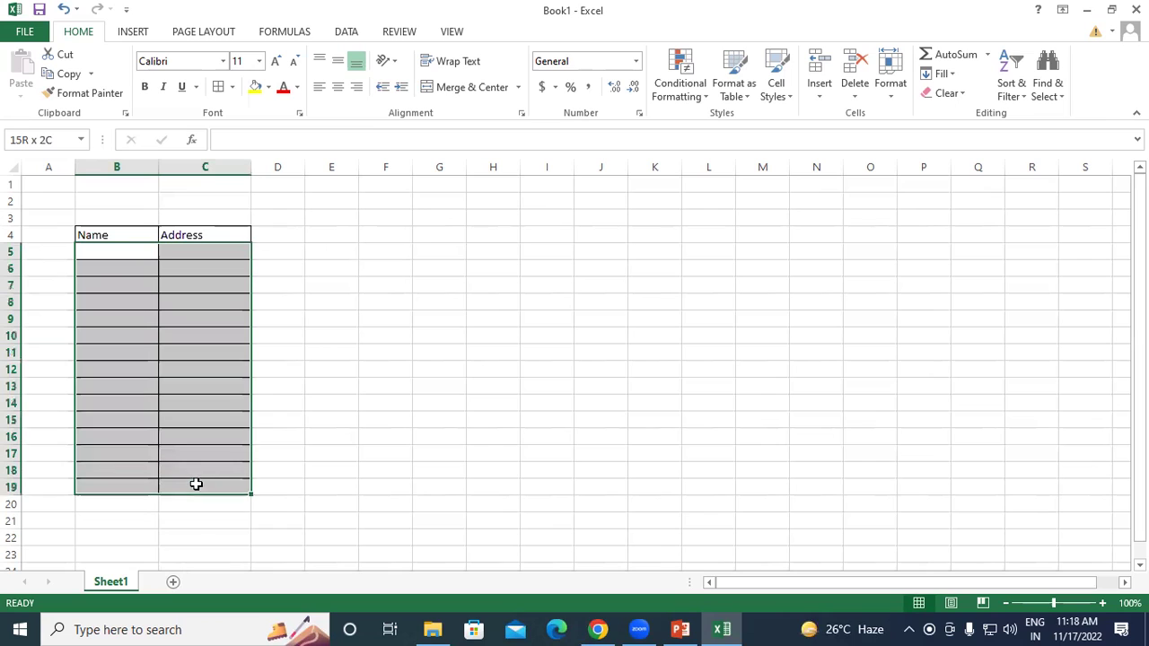
left_click(105, 252)
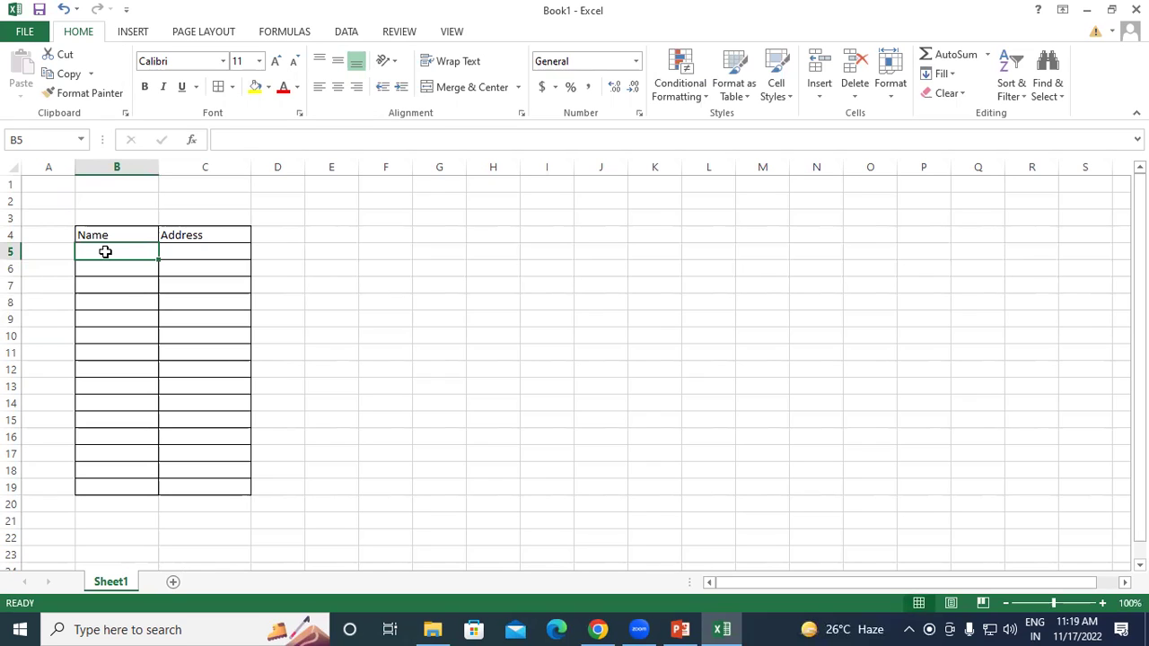
left_click(144, 332)
left_click_drag(114, 254, 107, 481)
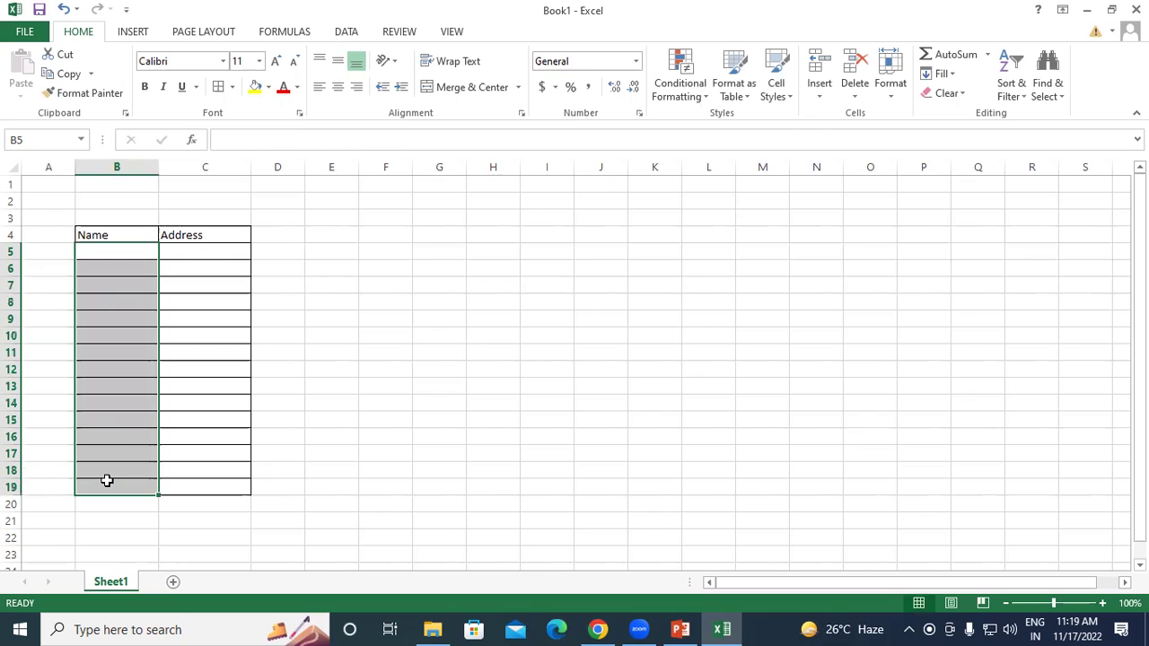
left_click_drag(200, 254, 196, 499)
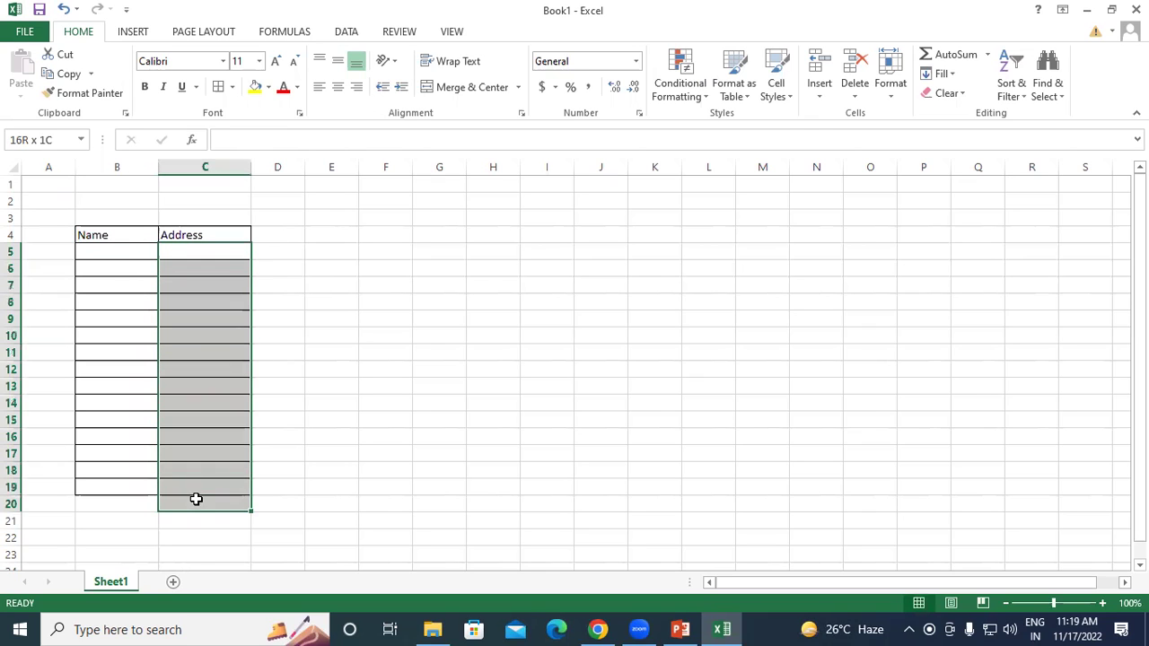
left_click(352, 355)
left_click(136, 255)
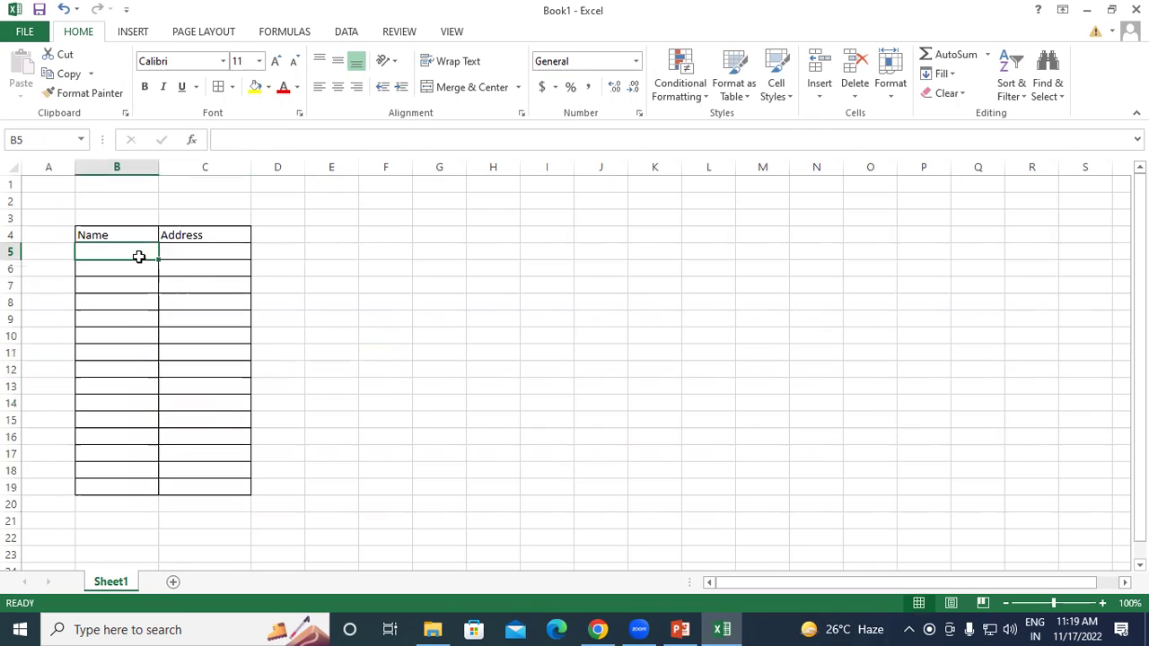
left_click_drag(139, 257, 214, 487)
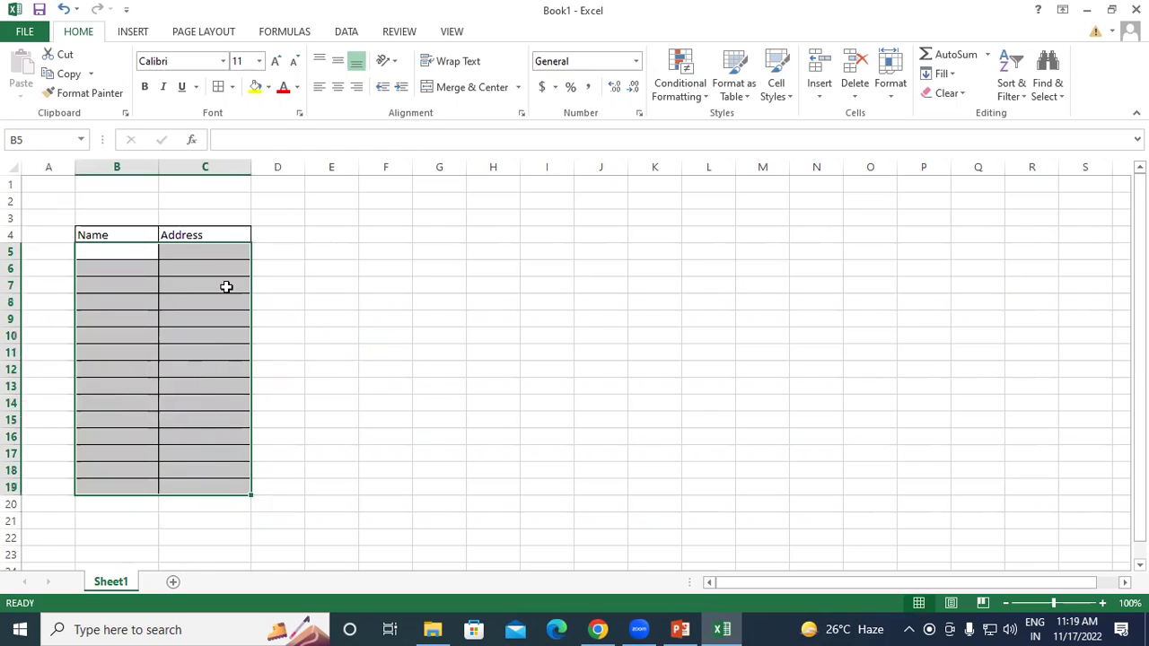
left_click(345, 34)
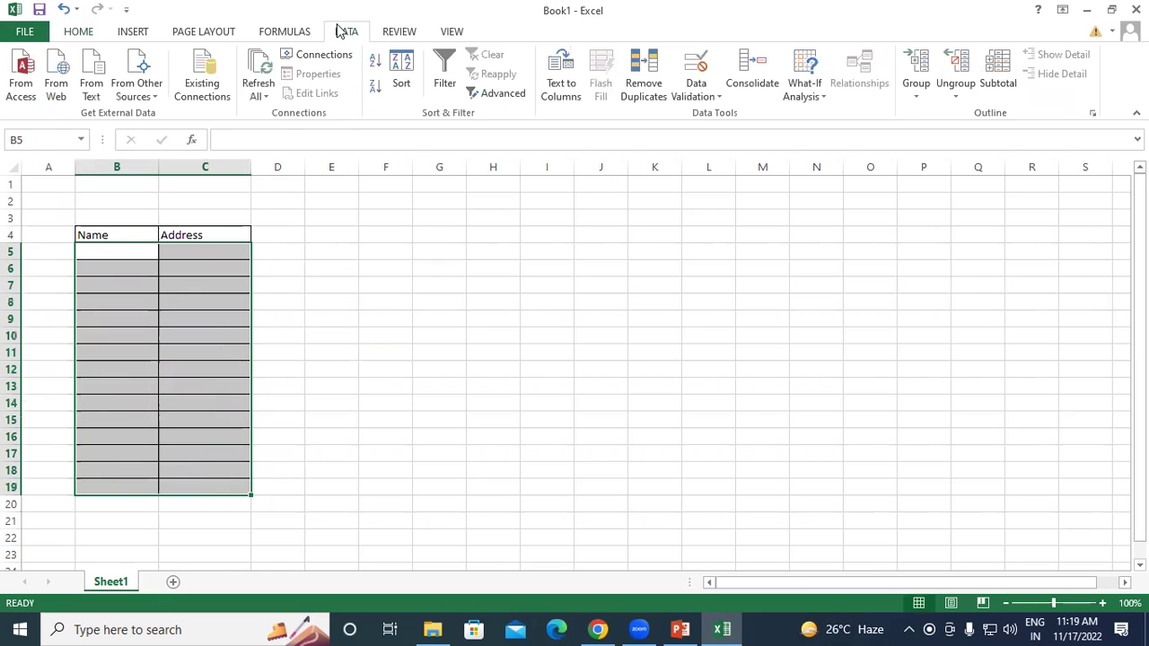
left_click(700, 67)
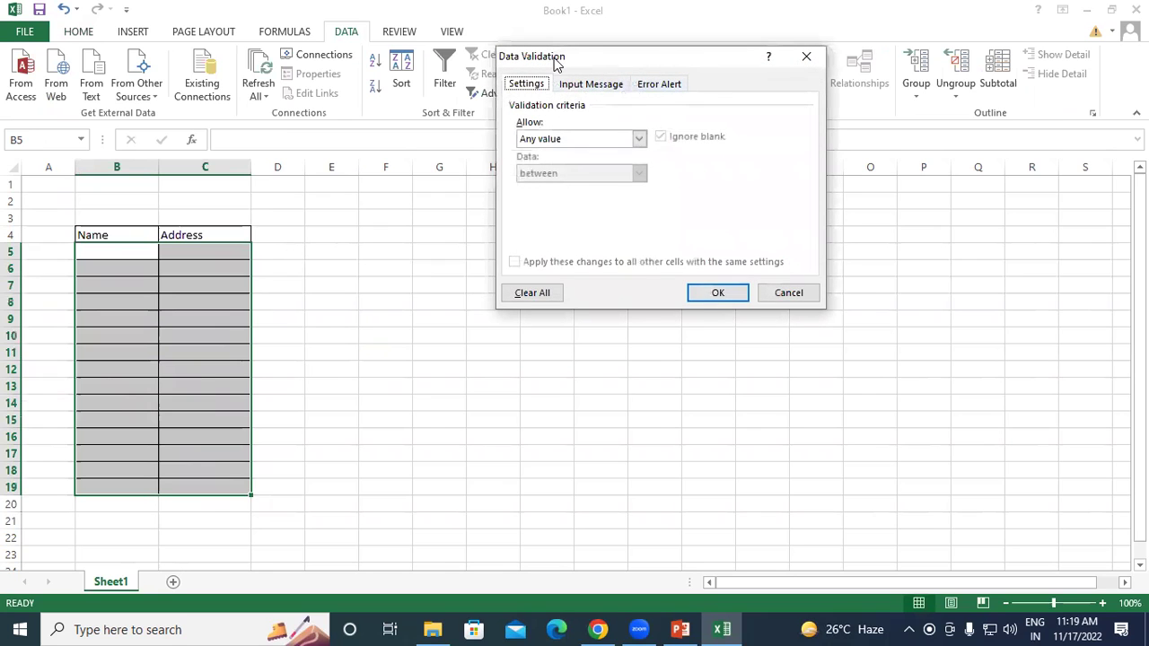
Set the validation Allow type to Custom with the formula =istext(B5).
left_click_drag(554, 57, 482, 42)
left_click(476, 120)
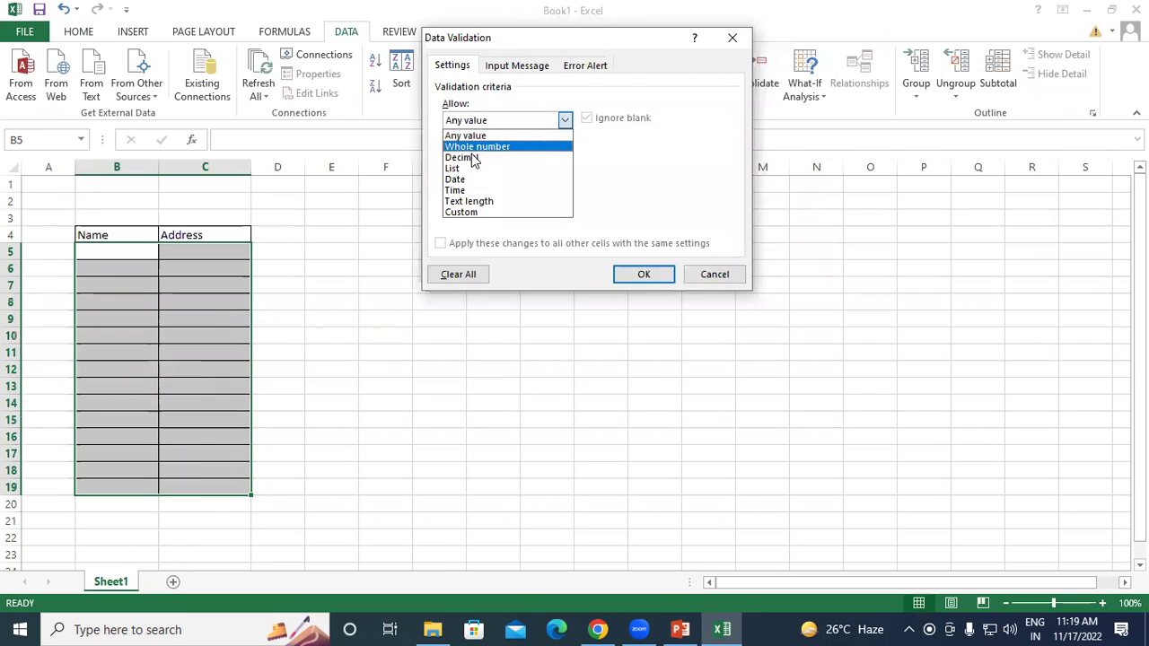
left_click(470, 212)
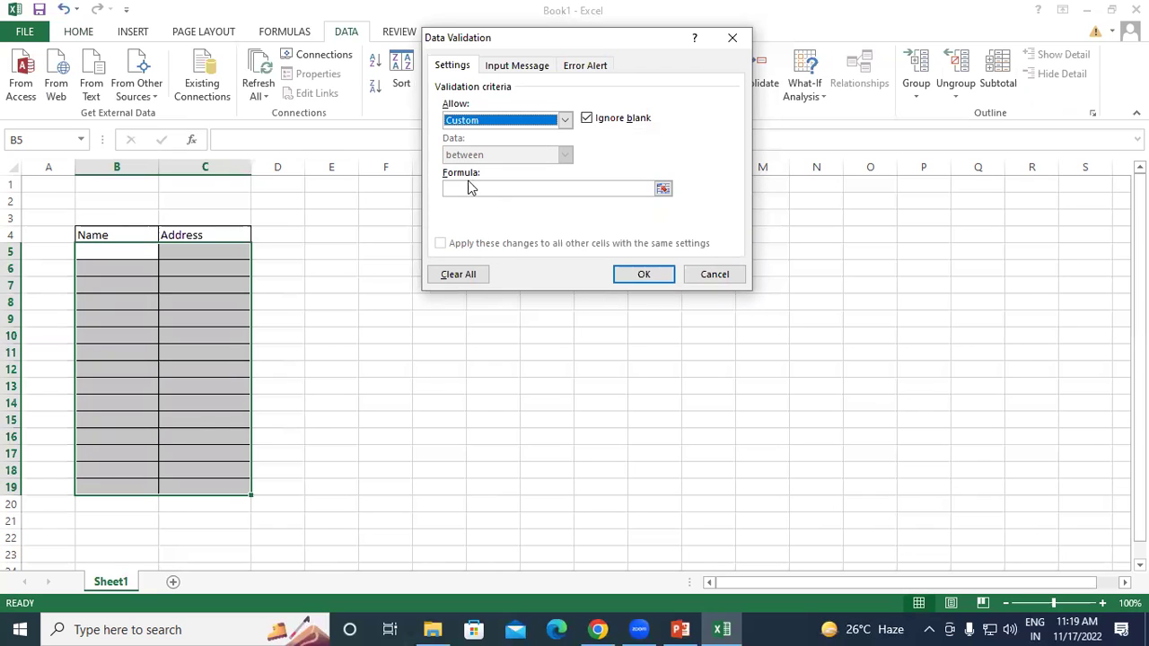
left_click(471, 188)
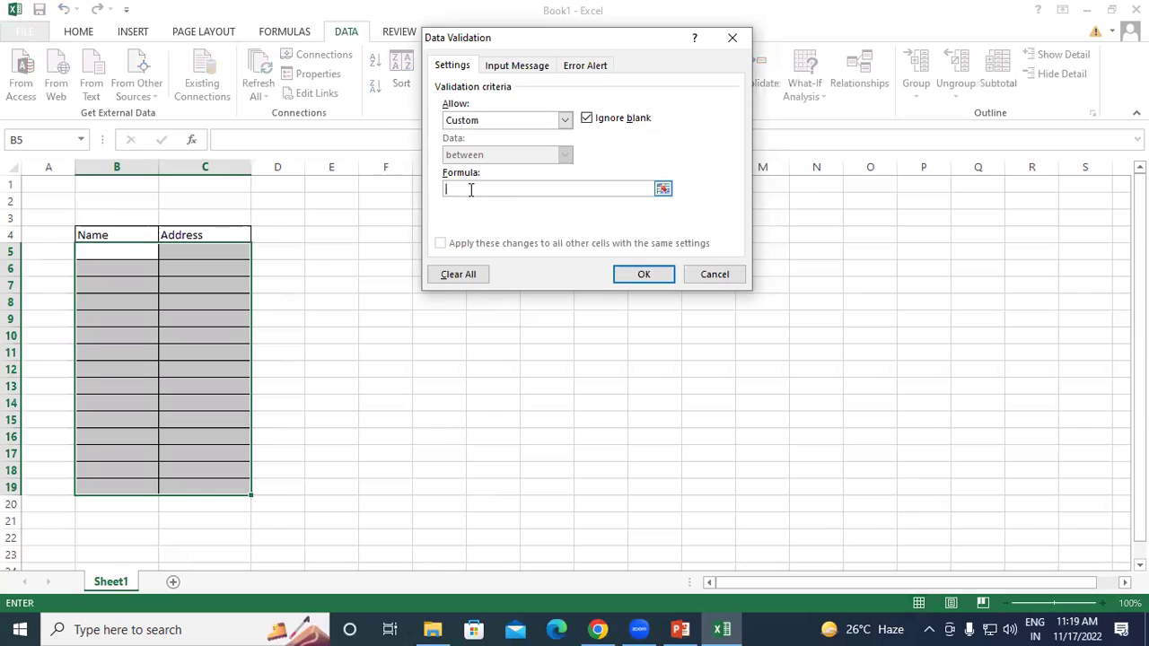
type("=i")
type("stext")
type("(")
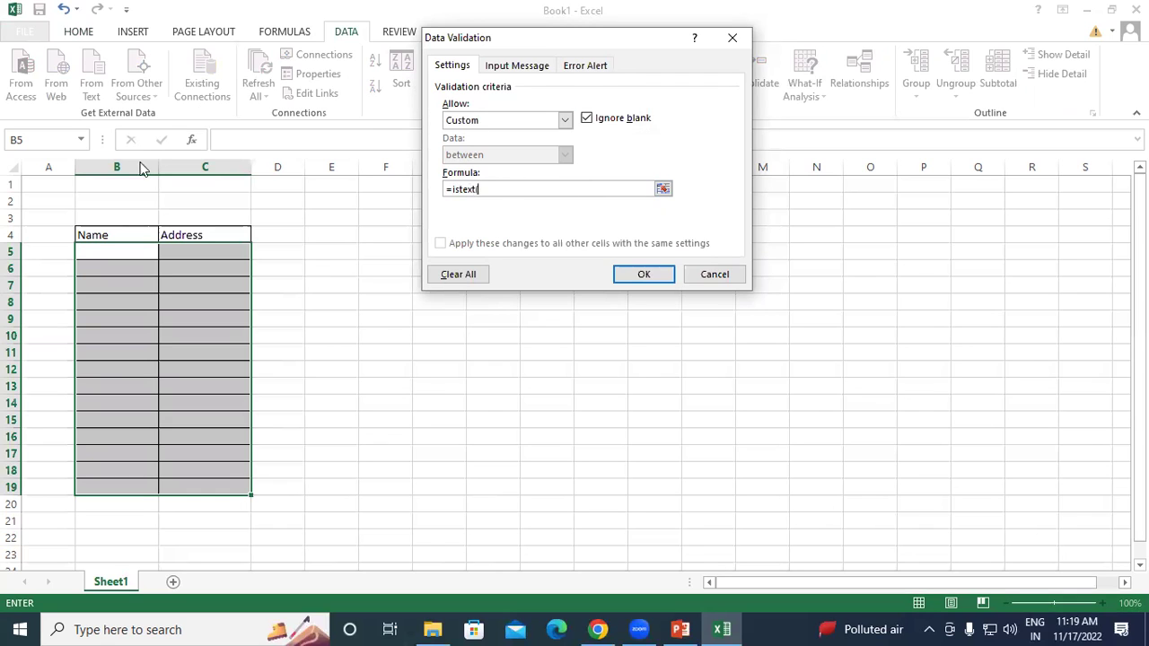
left_click(91, 254)
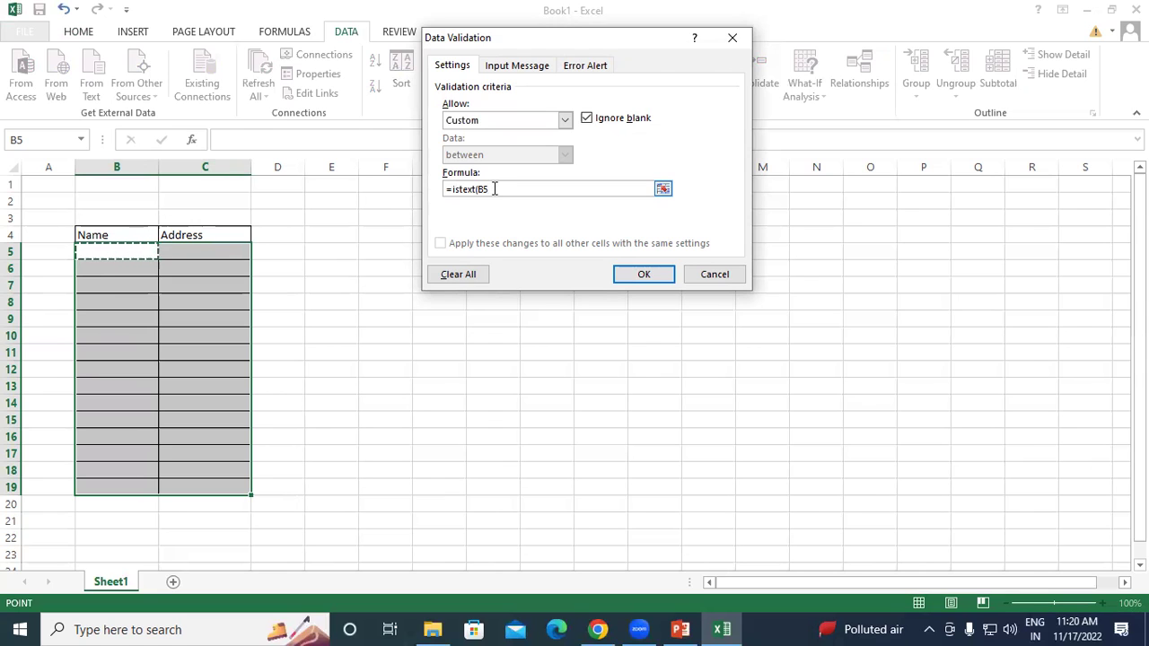
type(")")
Confirm the text-only rule and zoom the sheet to 120%.
left_click(623, 279)
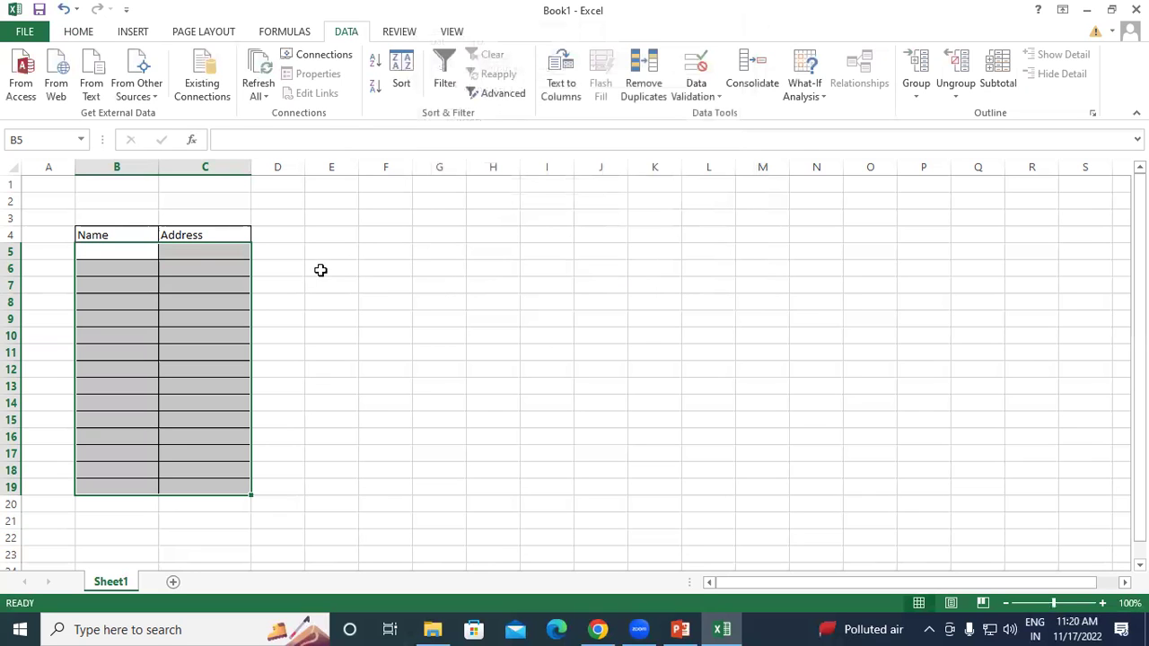
left_click(122, 255)
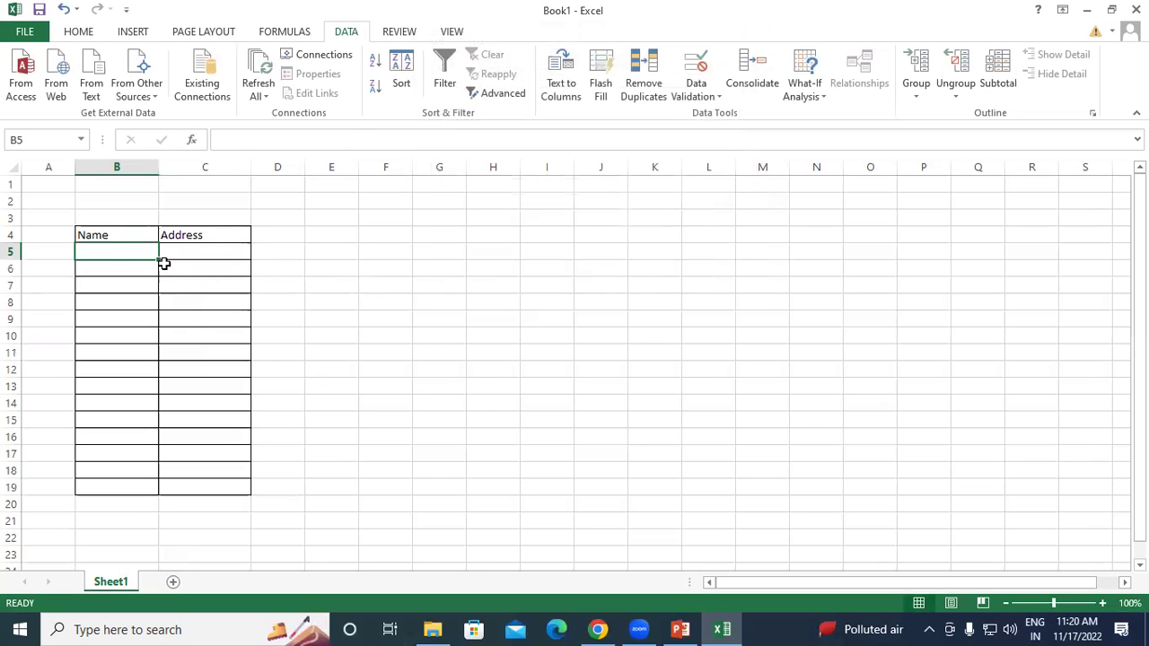
left_click(1103, 603)
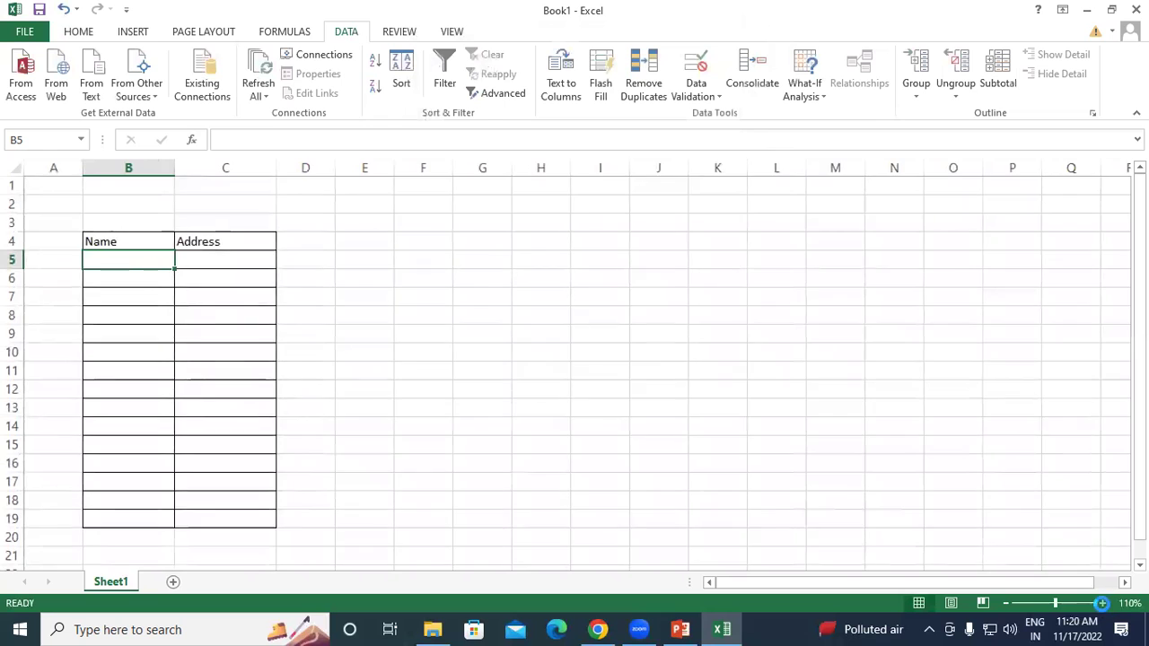
left_click(1102, 603)
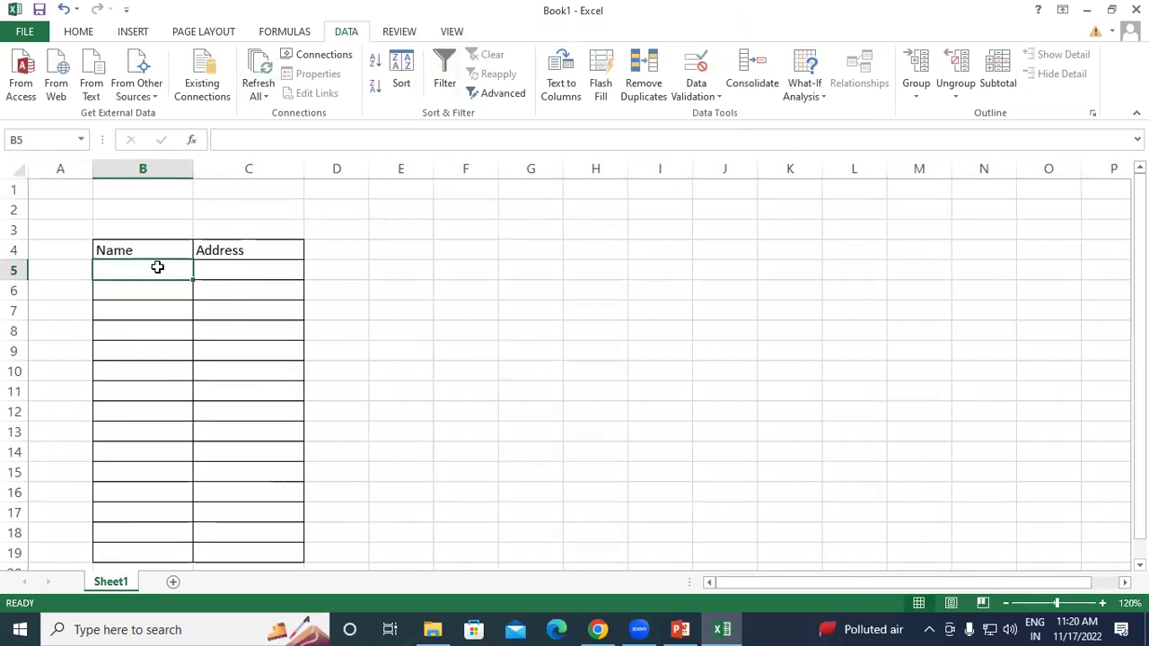
left_click(397, 321)
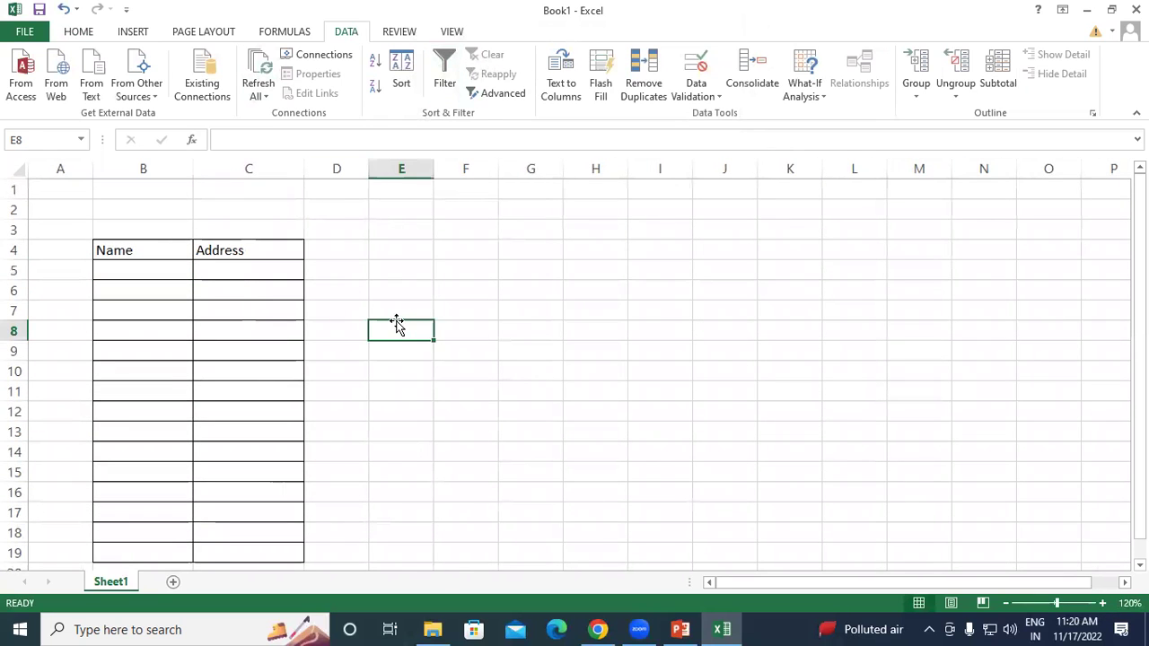
Test B5 with 87878, which is rejected, then enter wererere instead.
left_click(139, 270)
type("87878")
key("Return")
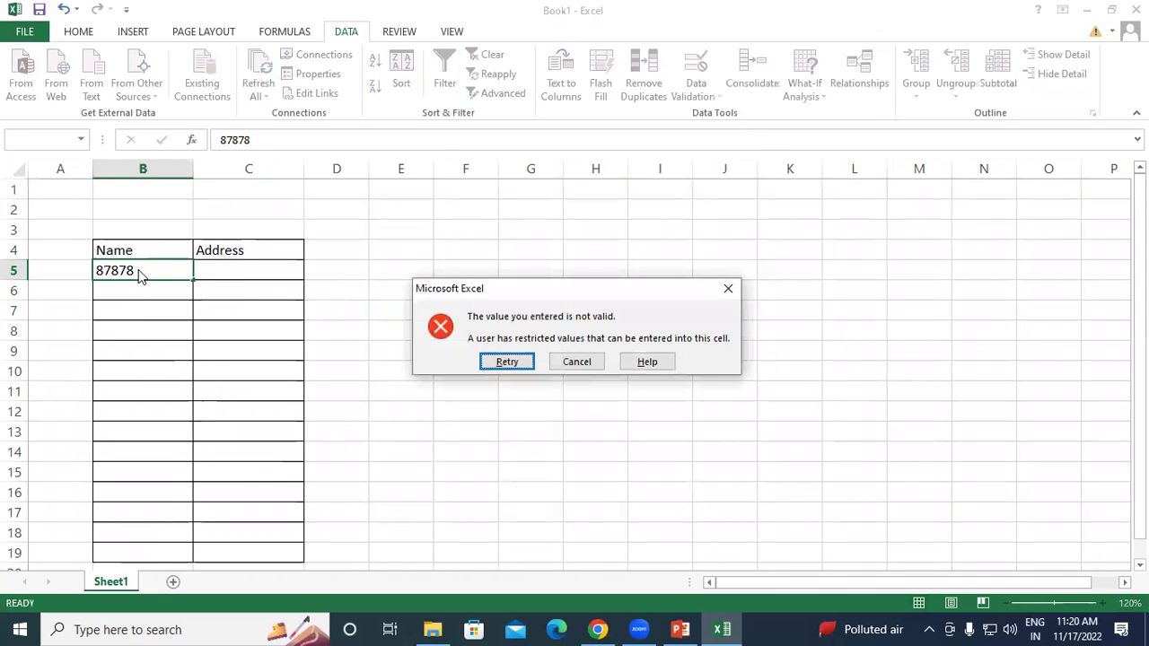
key("Return")
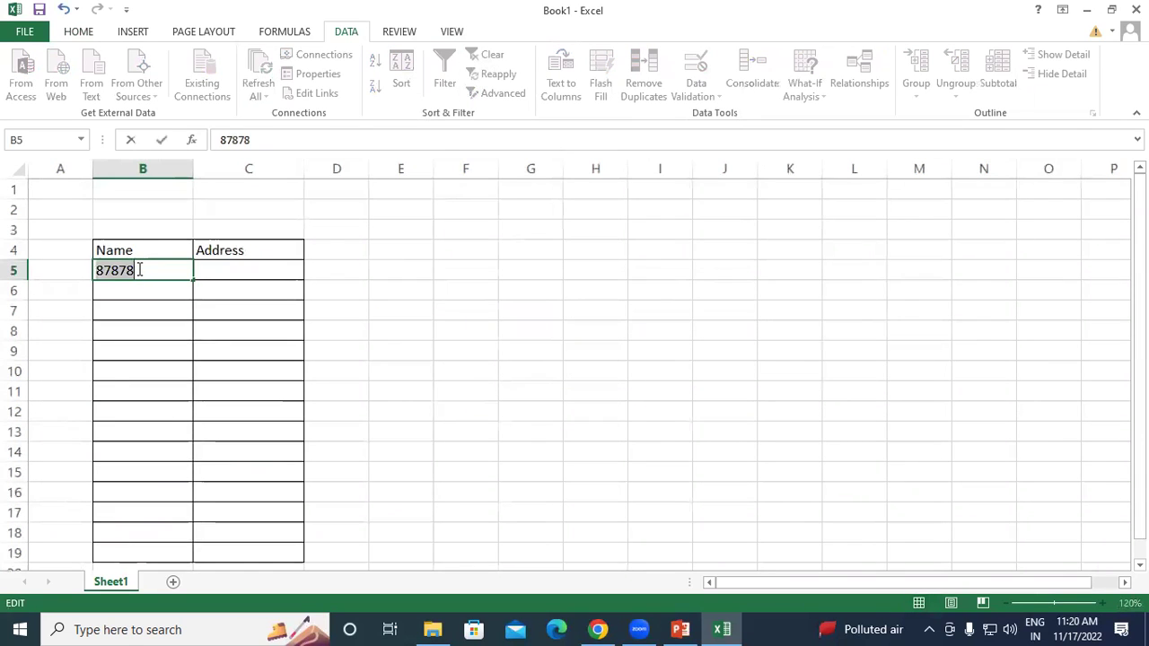
type("wererere")
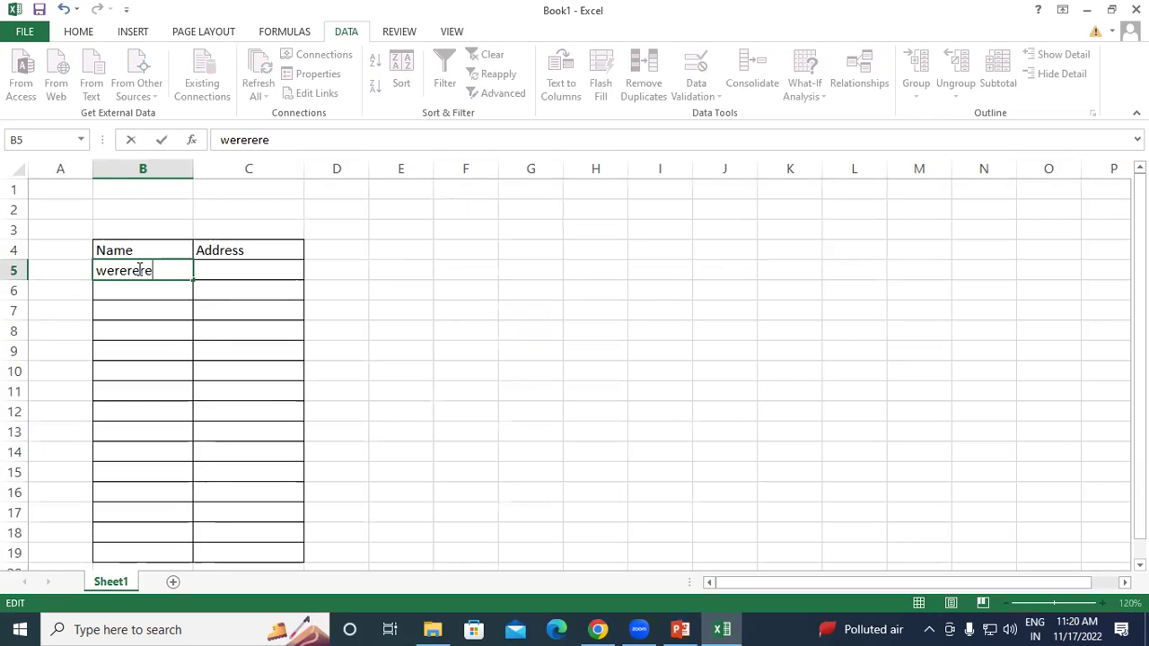
key("Return")
Fill the next Name cells down to B10 with erere text entries.
type("erere")
key("Return")
type("e")
key("ctrl+Return")
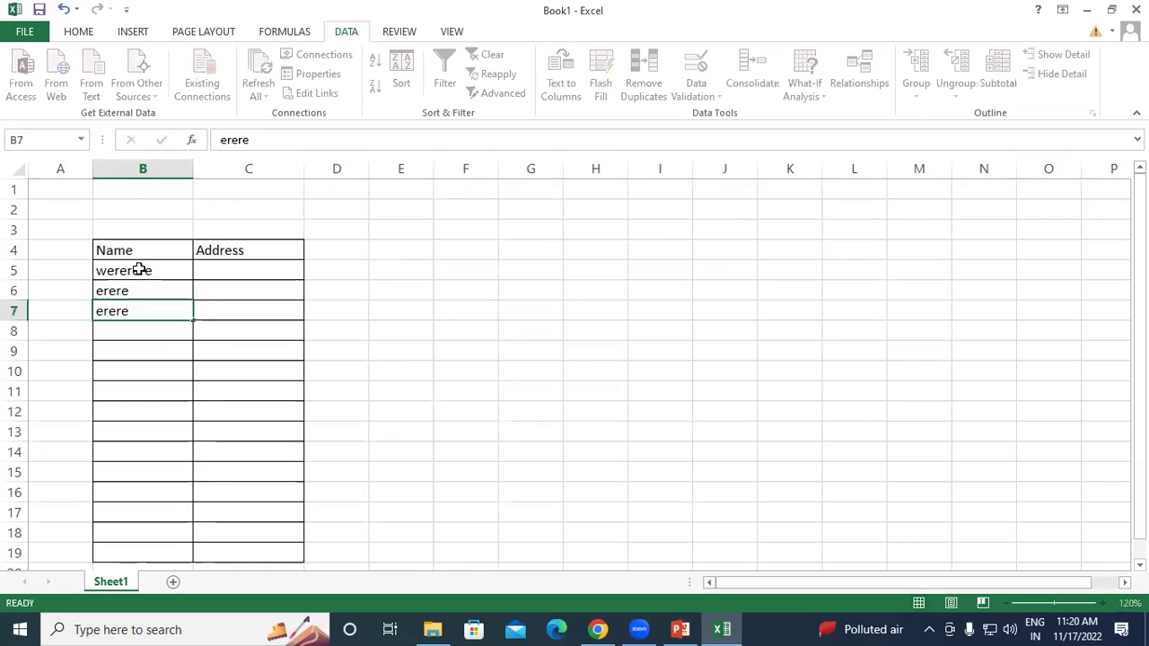
key("Return")
type("e")
key("Return")
type("e")
key("Return")
type("ere")
Try 444545 (rejected), then enter erer45454545, 4654545erere and @@@@ down to B13.
key("Return")
type("444545")
key("Return")
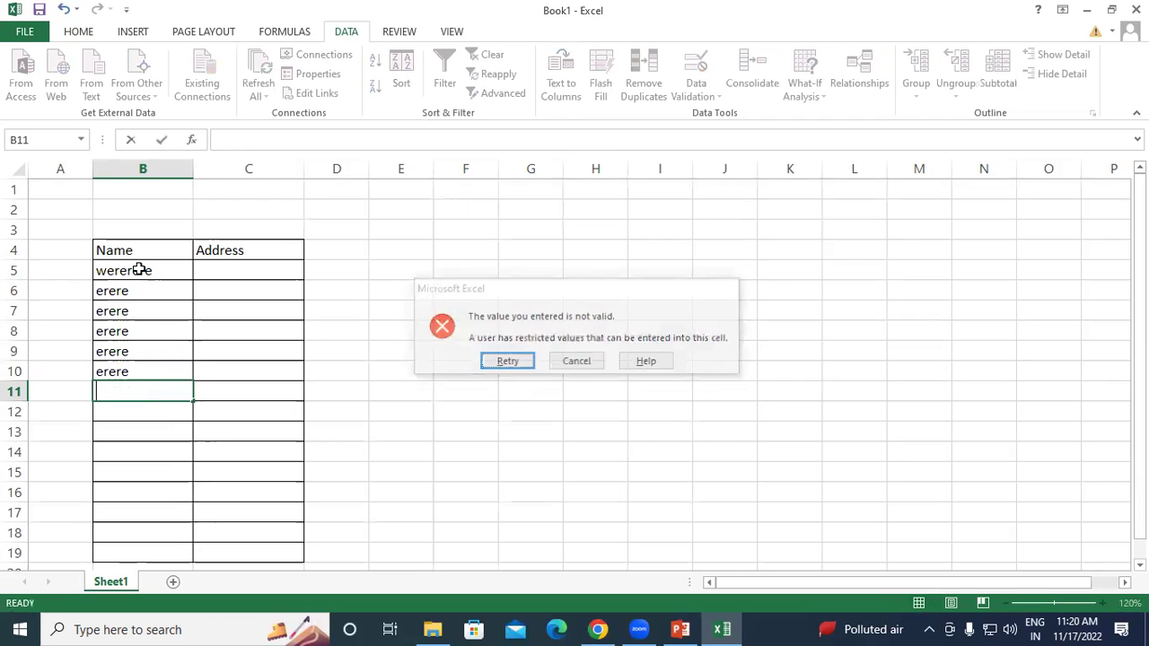
key("Return")
type("erer45454545")
key("Return")
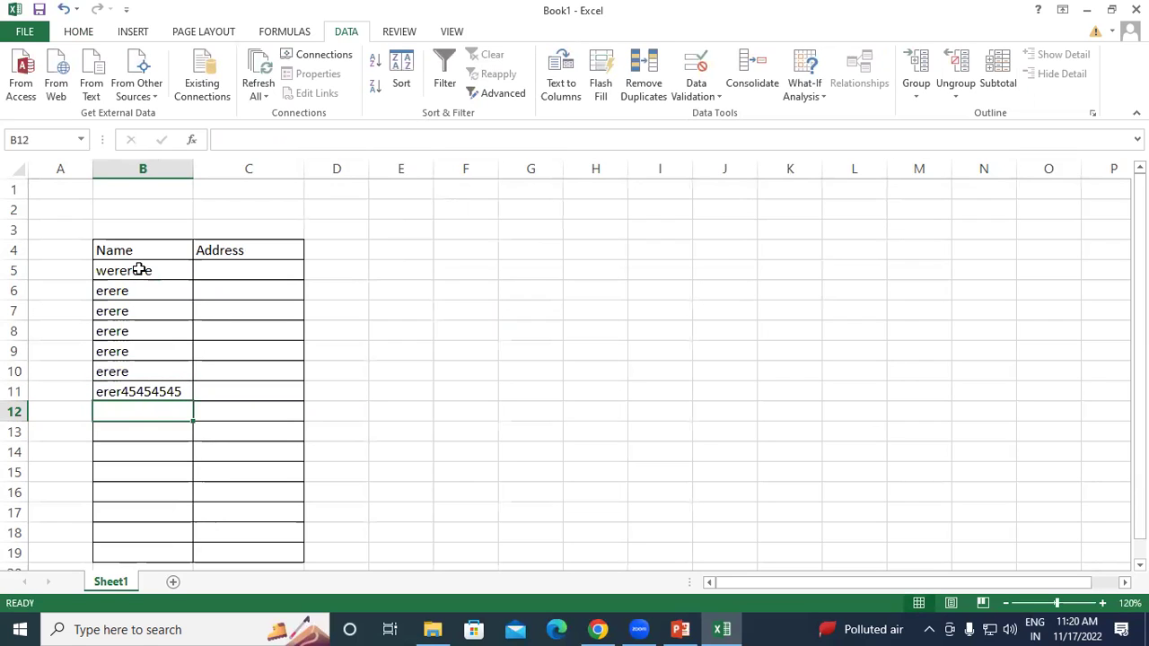
type("4654545erere")
key("Return")
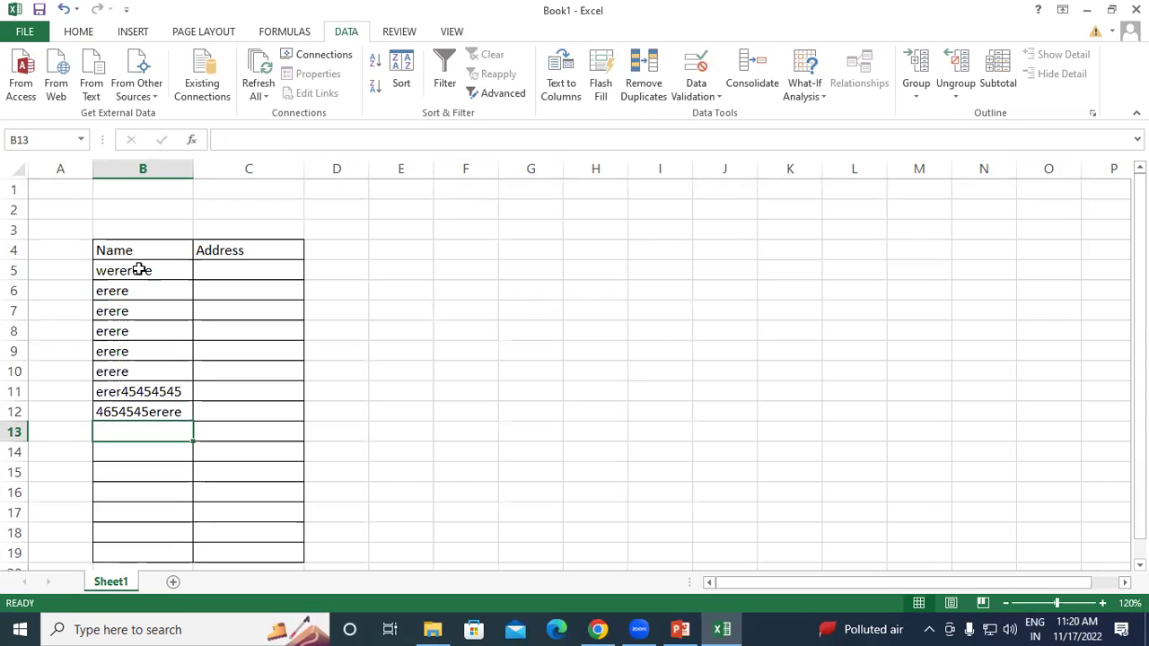
type("@@@@")
key("Return")
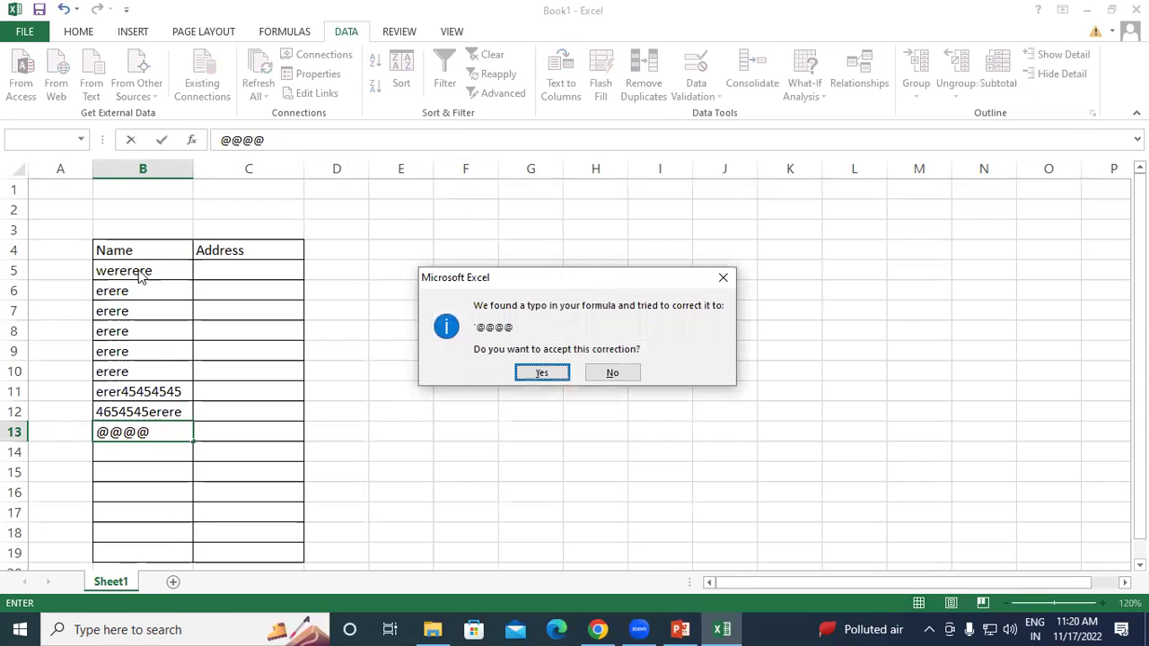
key("Return")
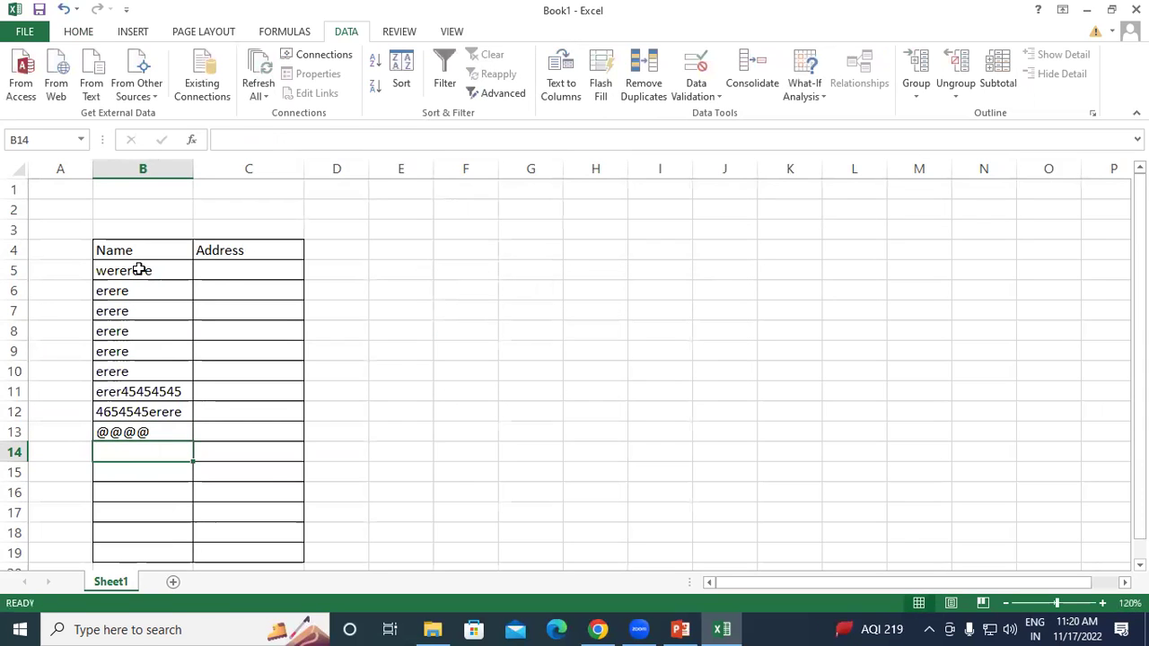
Reselect the Name and Address range B5:C19, then move to cell H5.
left_click_drag(140, 269, 259, 547)
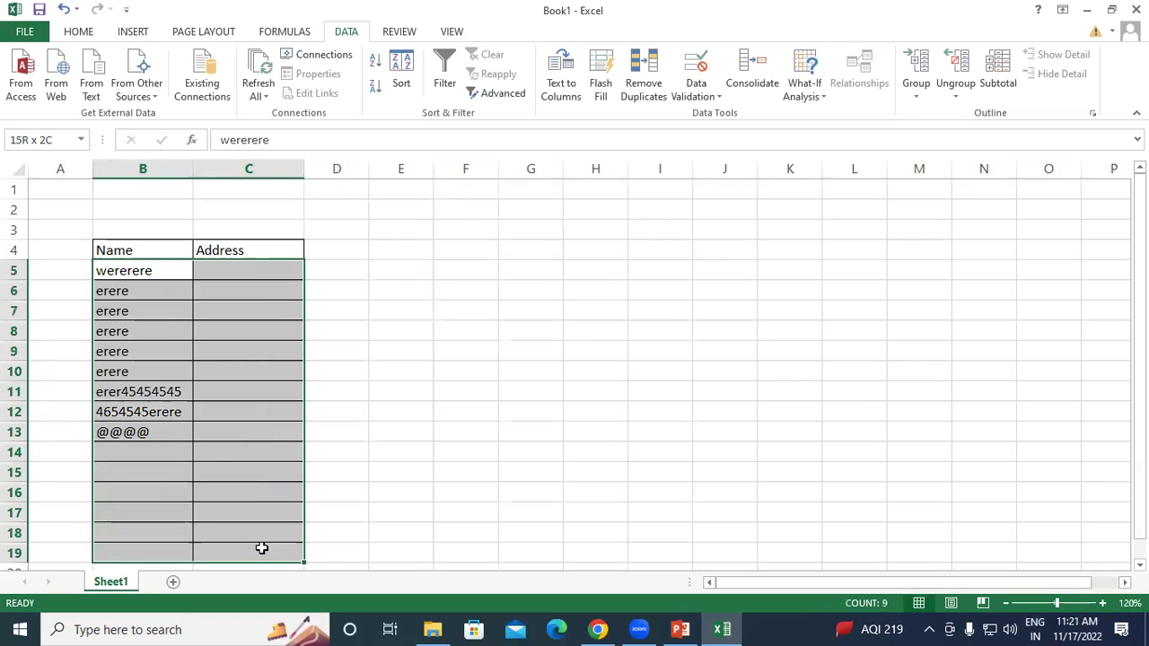
left_click(191, 384)
left_click_drag(122, 274, 292, 548)
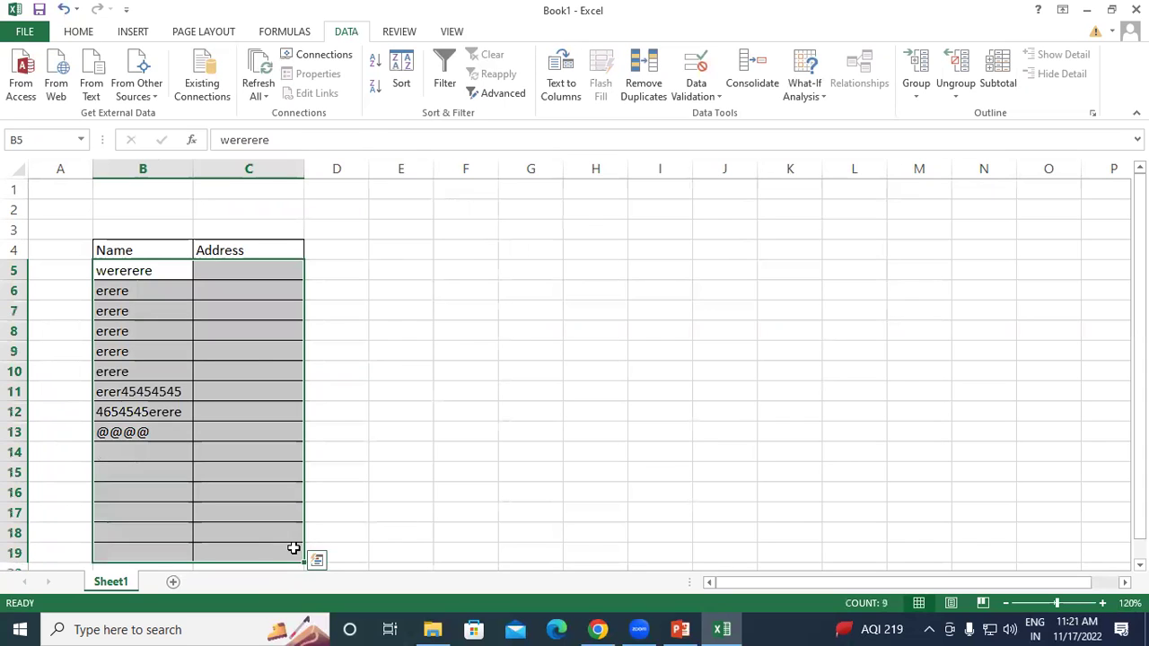
left_click(357, 372)
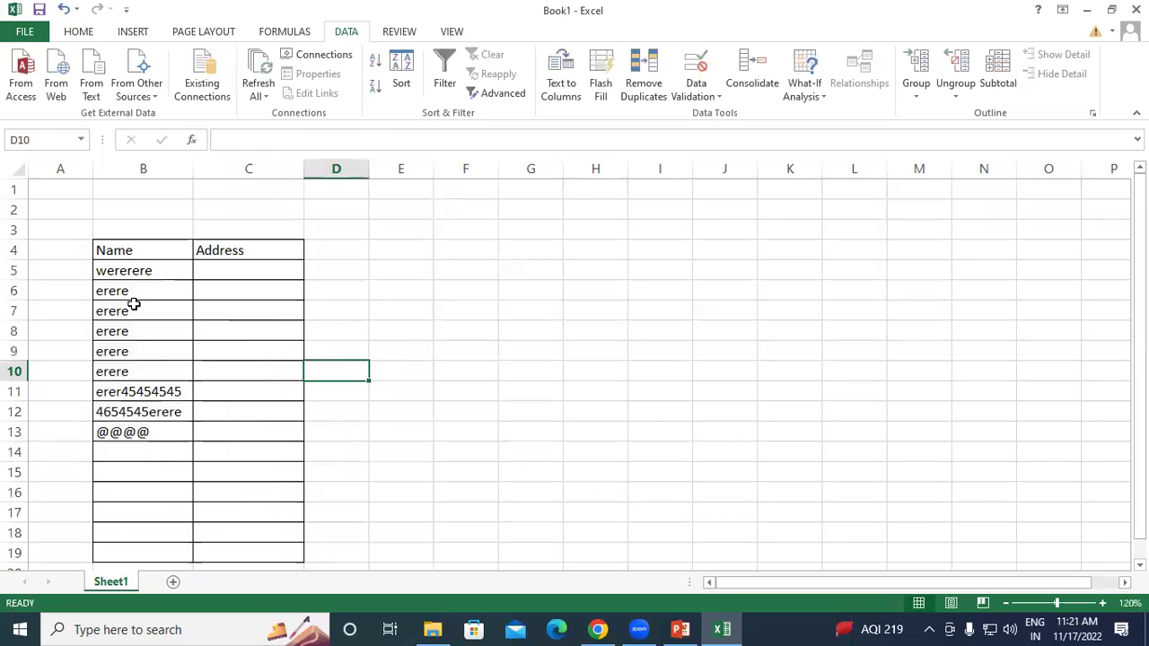
left_click_drag(134, 272, 292, 561)
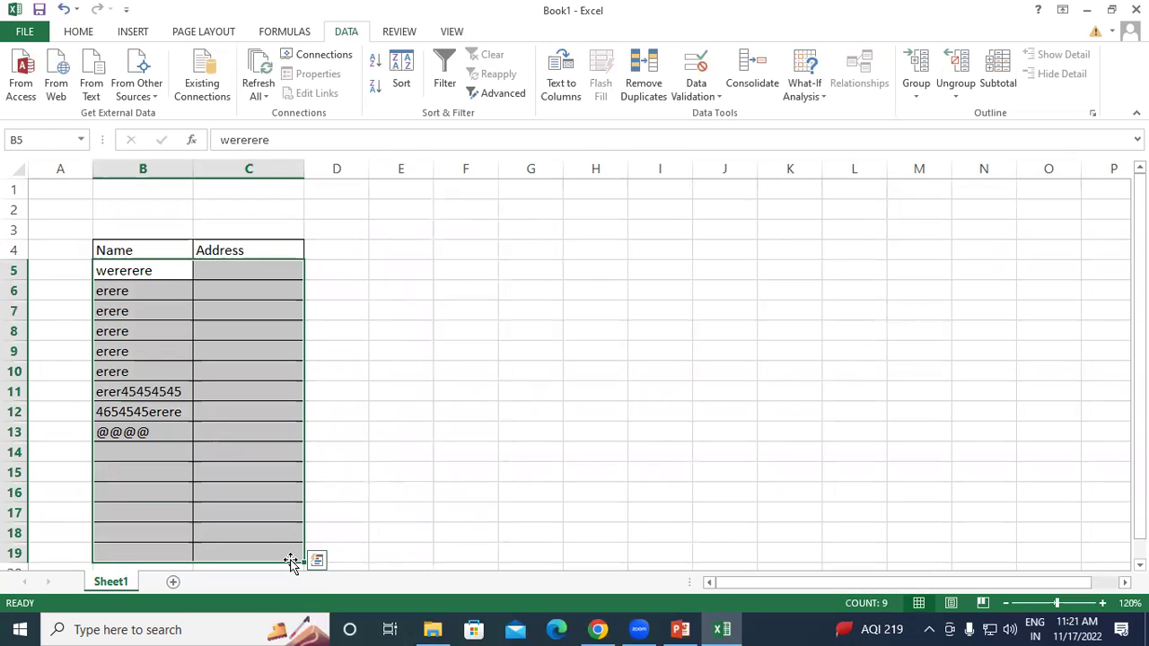
left_click(566, 277)
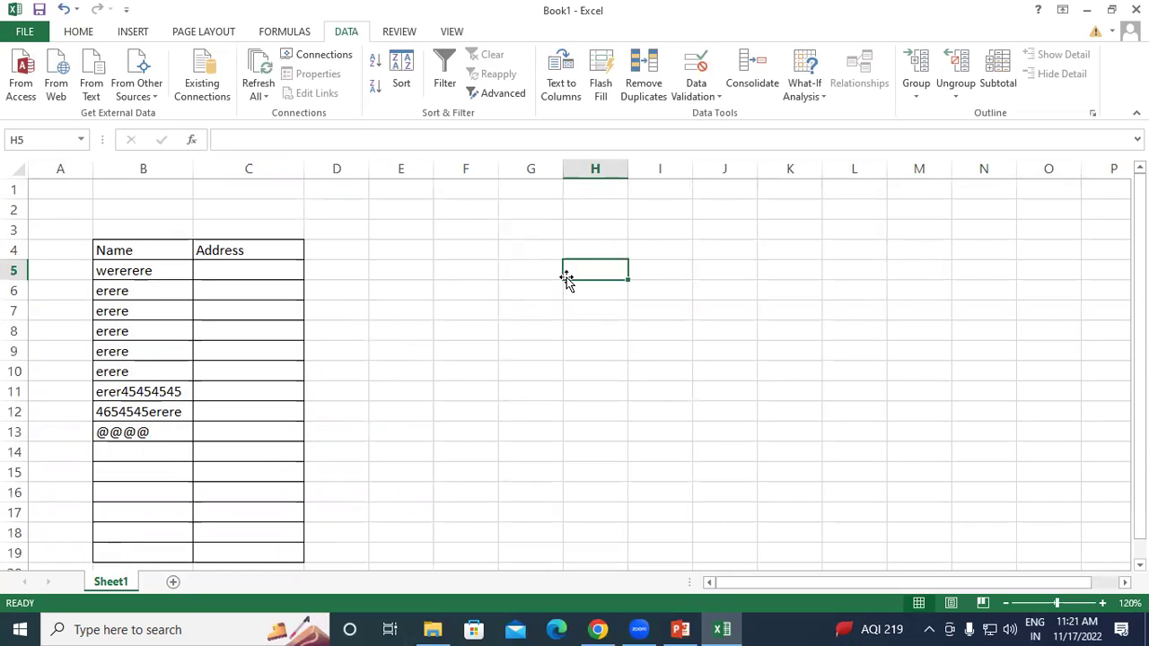
Enter sample values Ram, 12365, Rohan and 56 into H5:H8.
type("re")
key("BackSpace")
key("BackSpace")
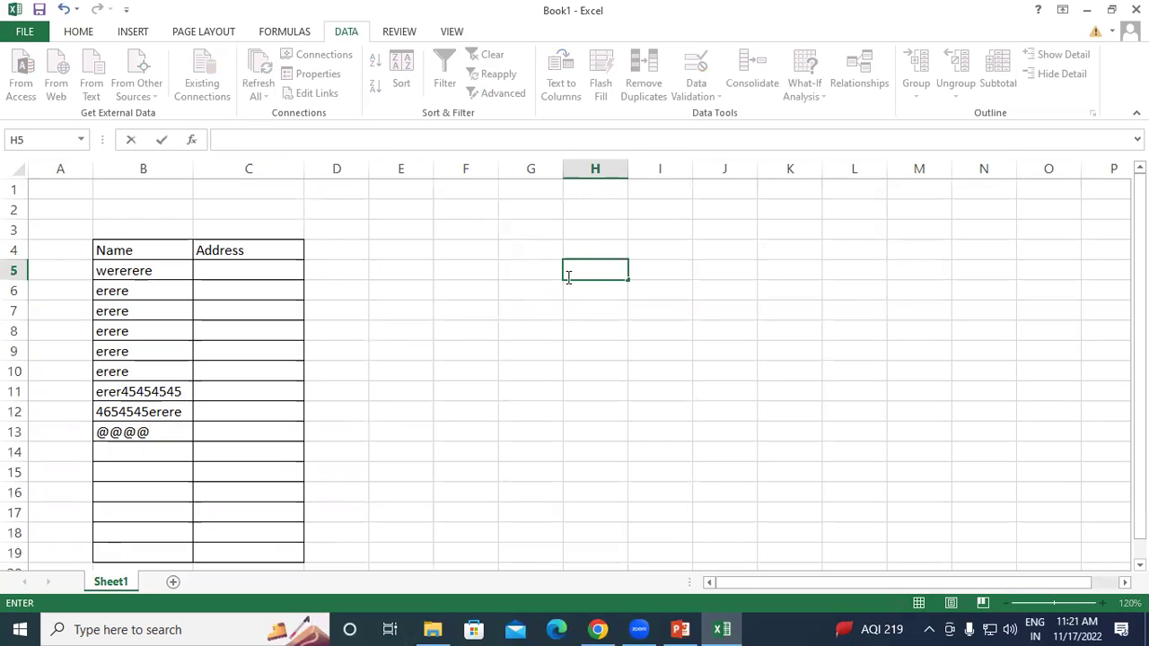
type("AM")
key("BackSpace")
key("BackSpace")
key("BackSpace")
type("Ram")
key("Return")
type("12365")
key("Return")
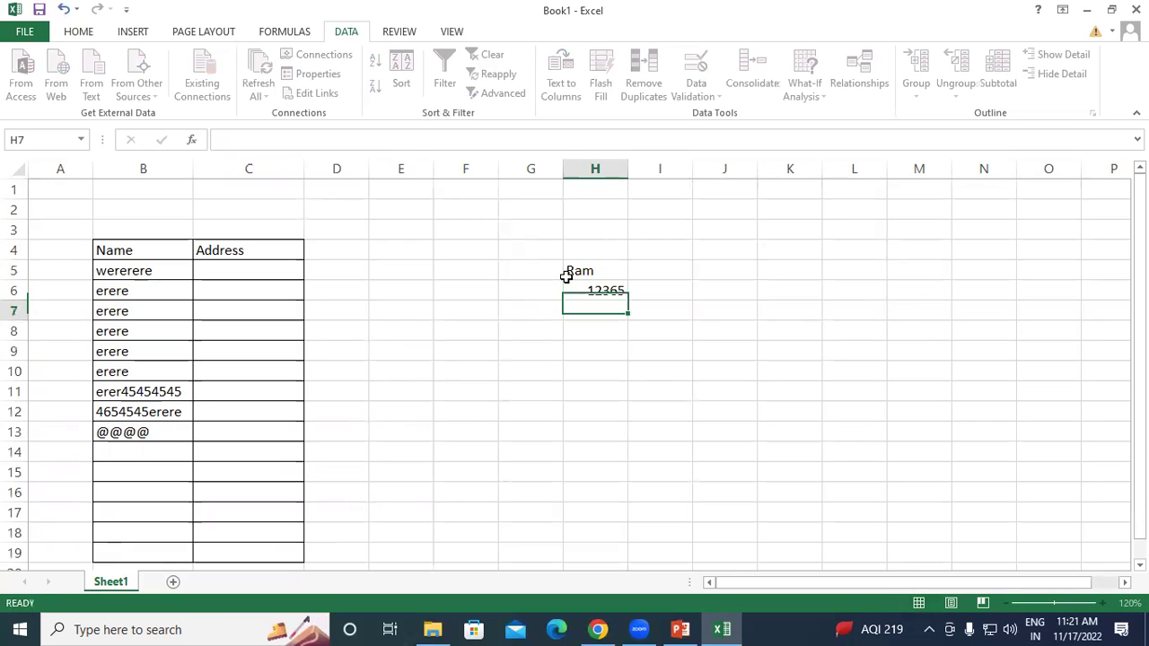
type("Rohan")
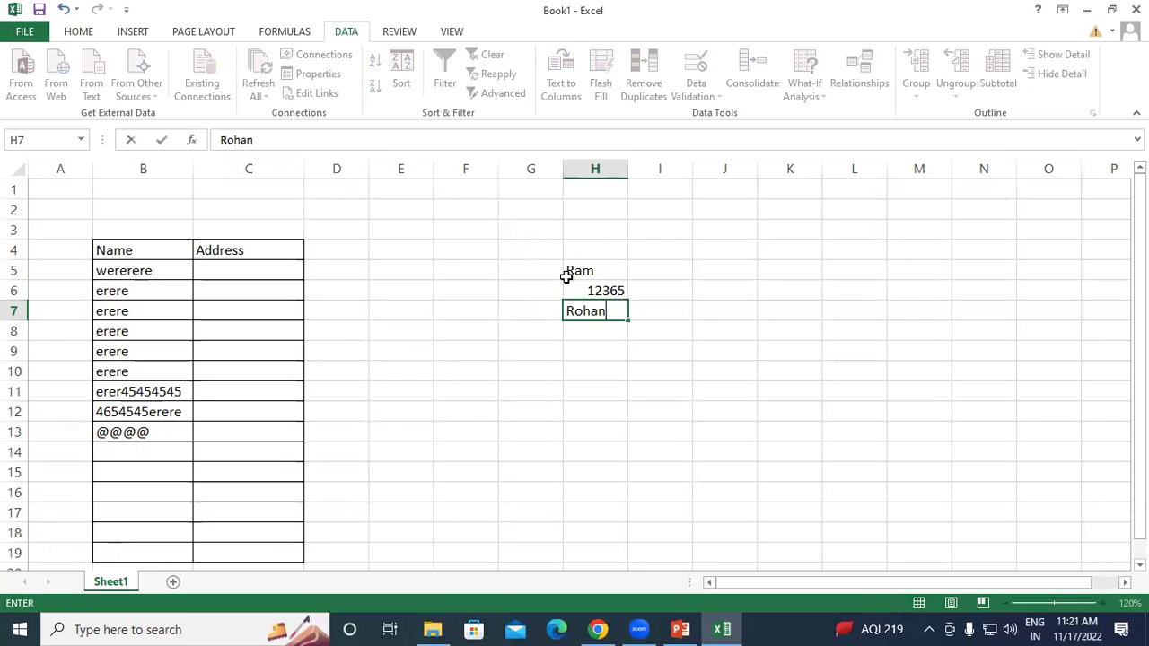
key("Return")
type("56")
key("Return")
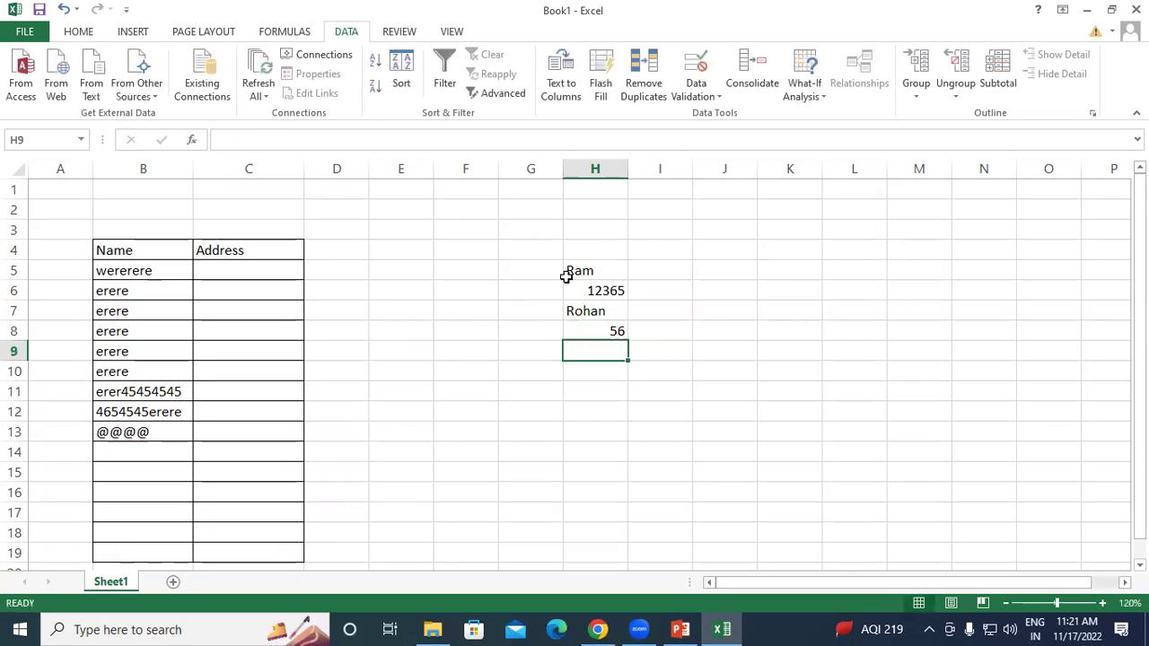
Enter =ISTEXT(H5) in I5 and fill it down to I8.
left_click(641, 270)
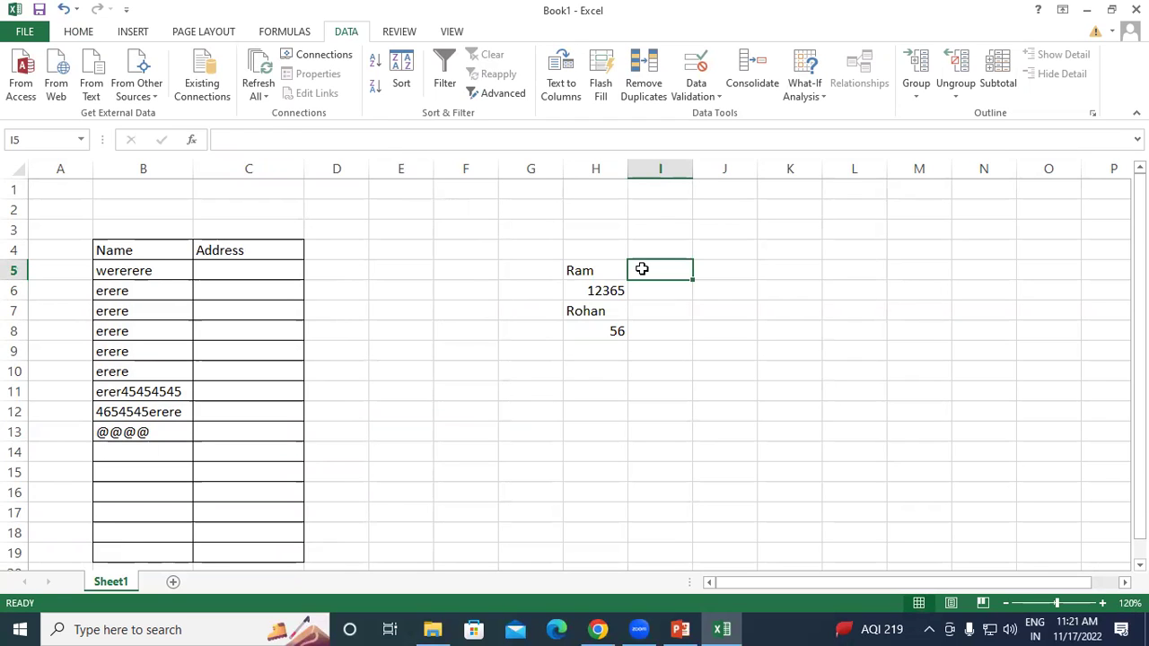
type("=istext(")
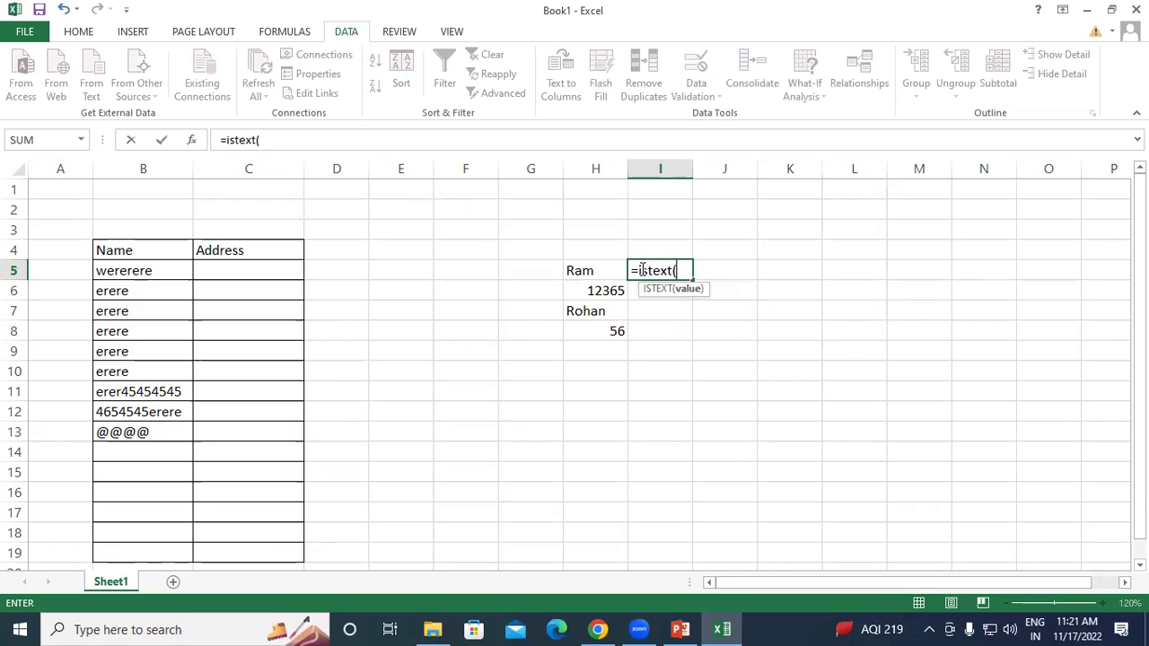
left_click(602, 271)
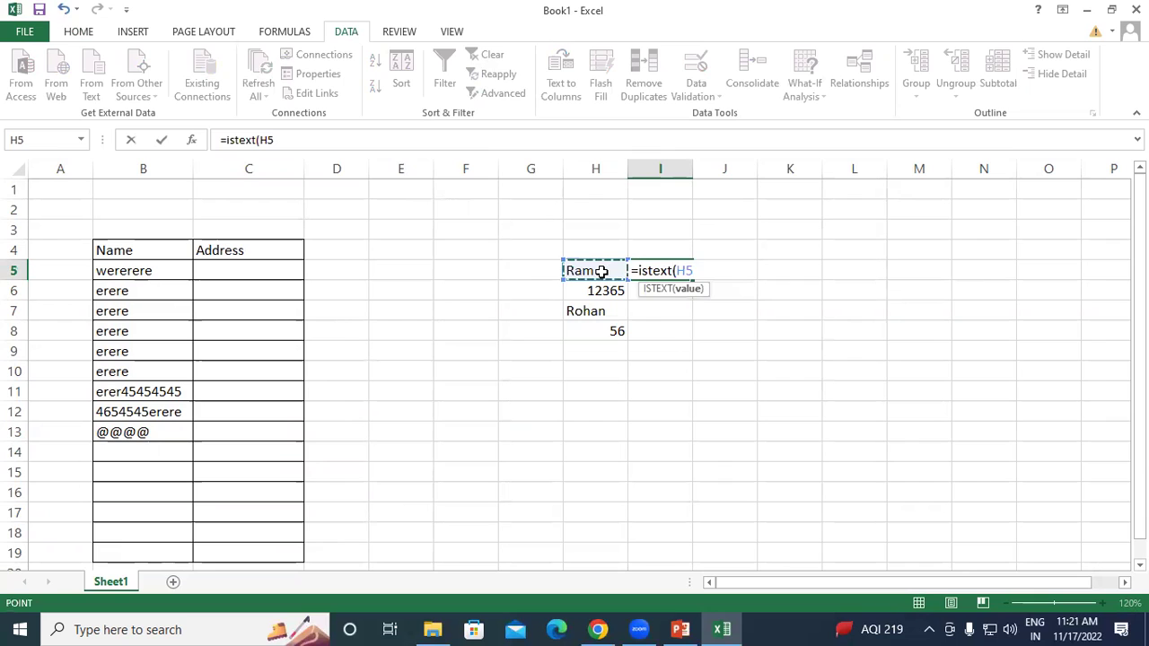
type(")")
key("Return")
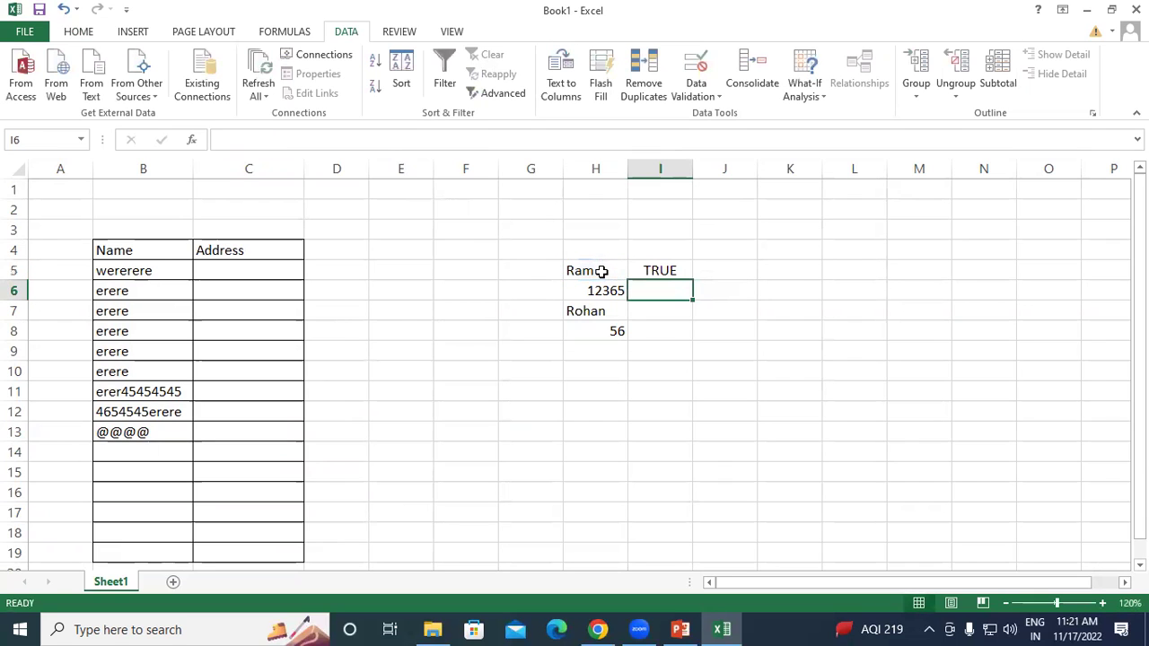
left_click(669, 269)
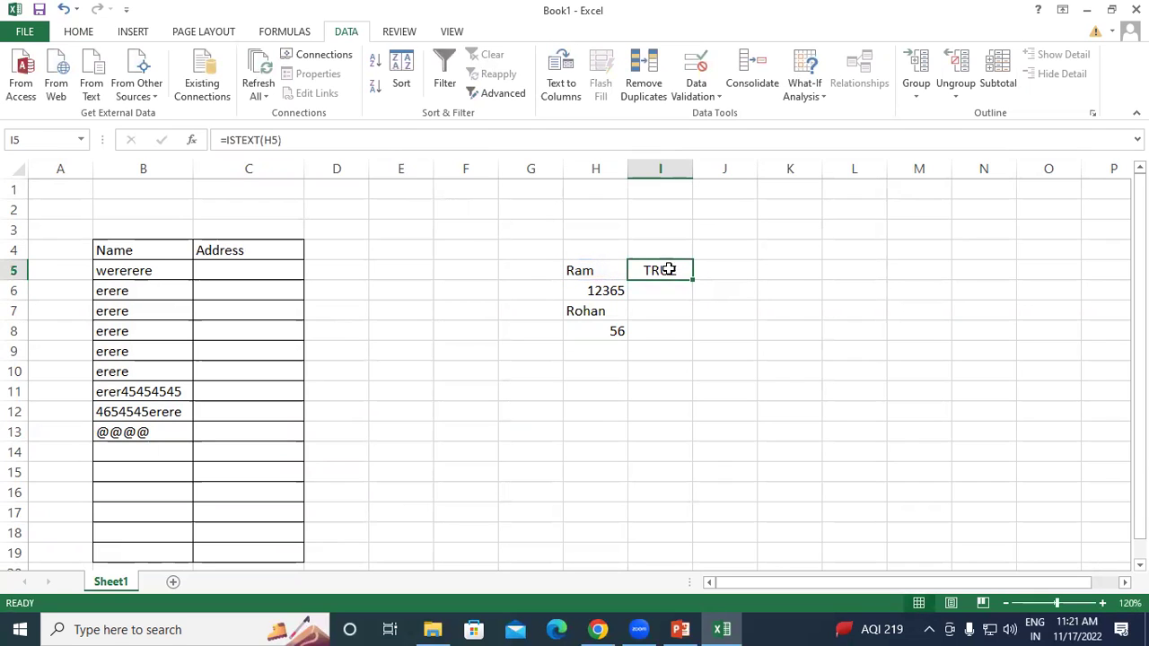
left_click_drag(692, 280, 701, 333)
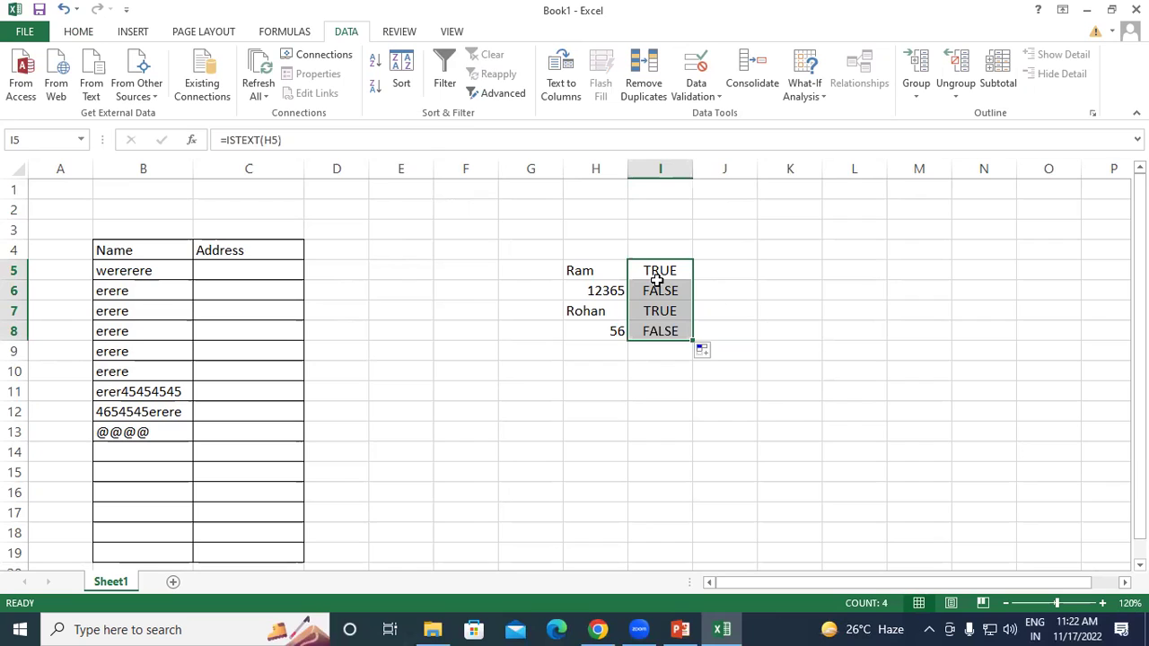
Enter =ISNUMBER(H5) in J5 and fill it down to J8.
left_click(725, 272)
type("=isnumber")
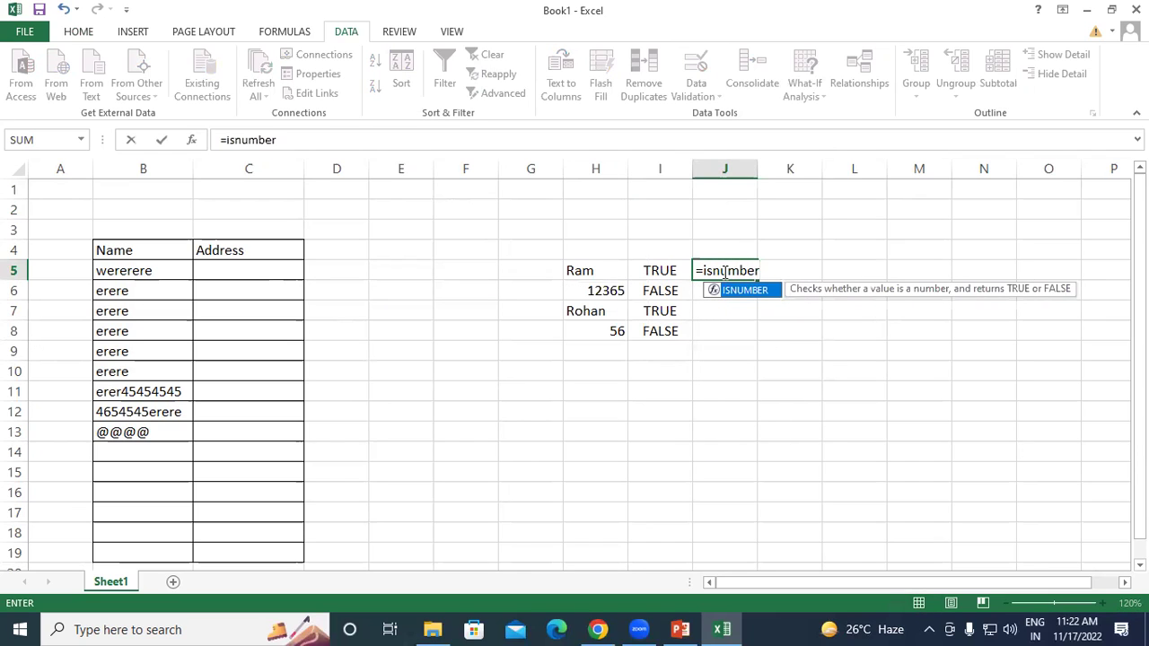
type("(")
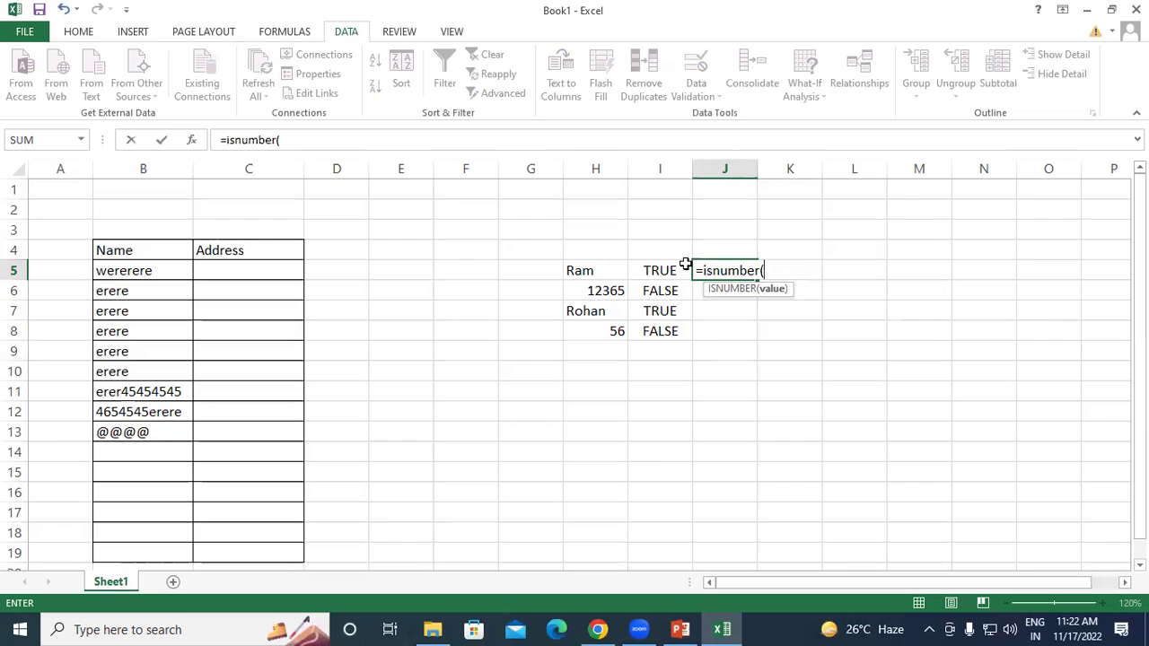
left_click(608, 270)
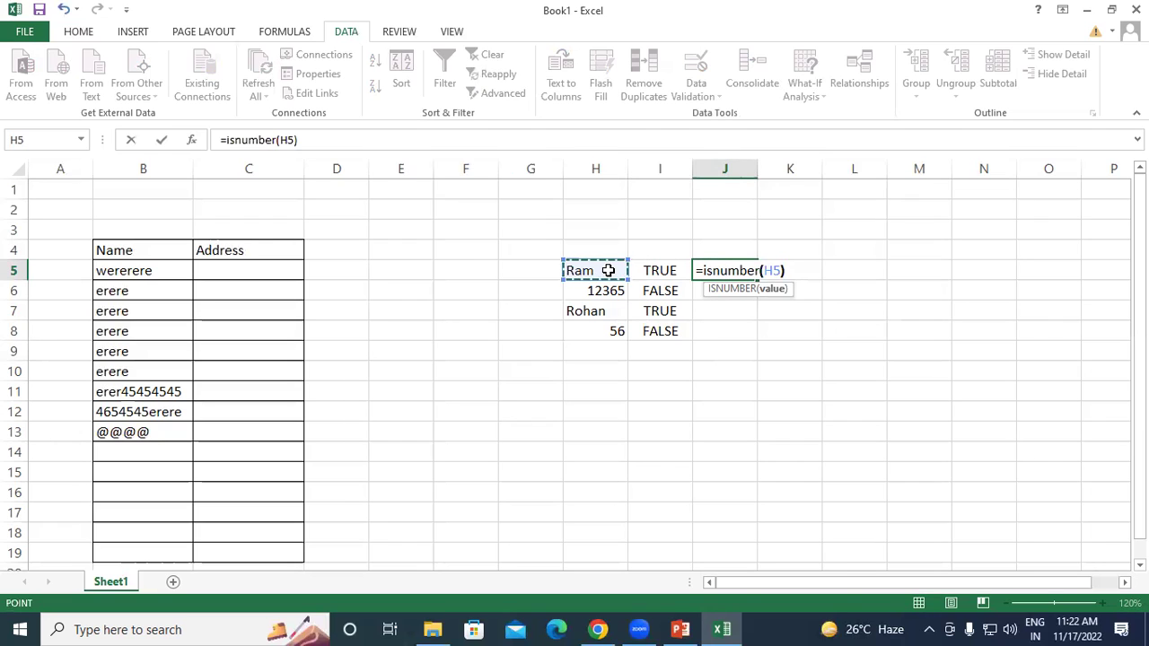
type(")")
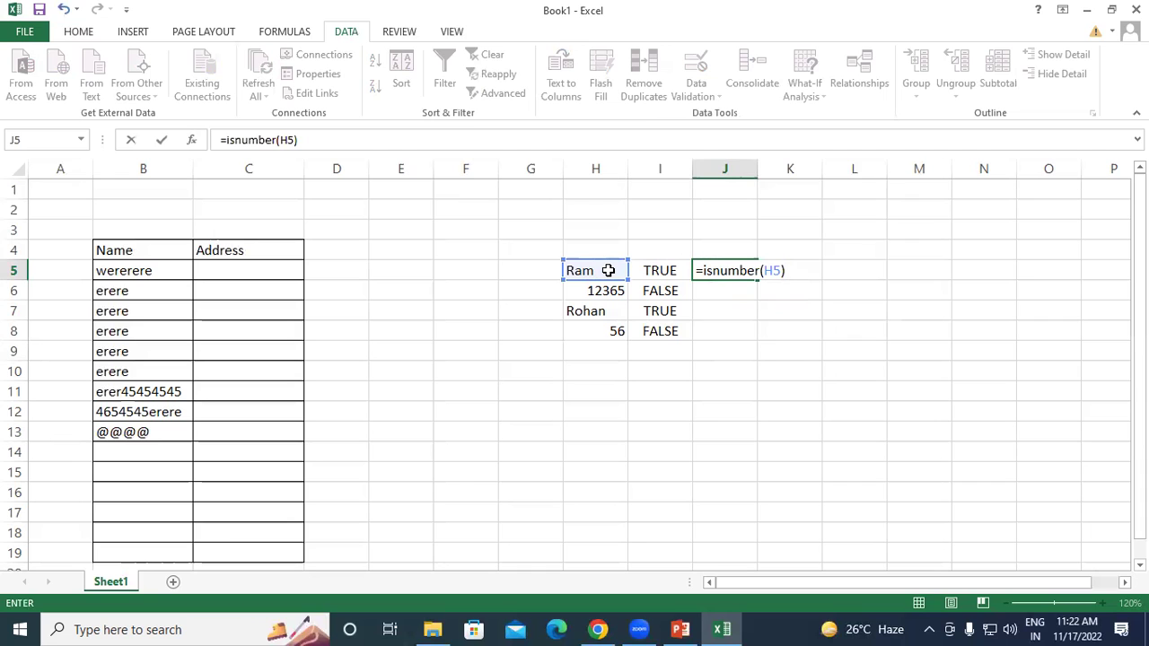
key("Return")
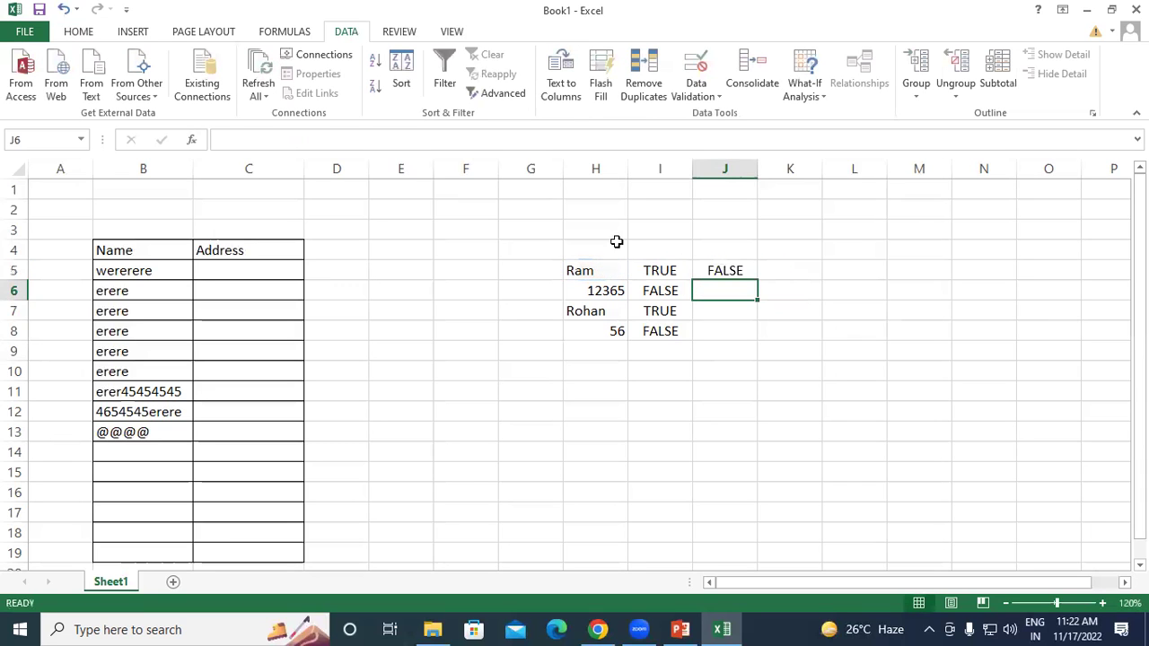
scroll(658, 270, "down", 1)
left_click(709, 210)
left_click_drag(757, 220, 773, 277)
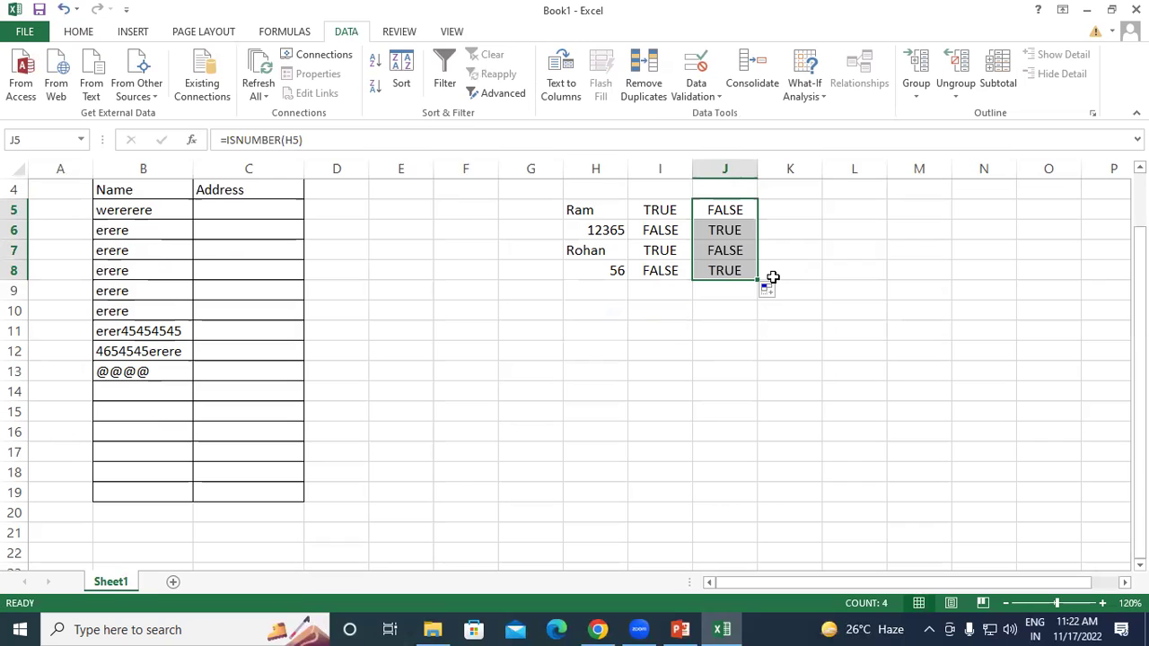
Select the column D range D4:D19.
scroll(271, 232, "up", 1)
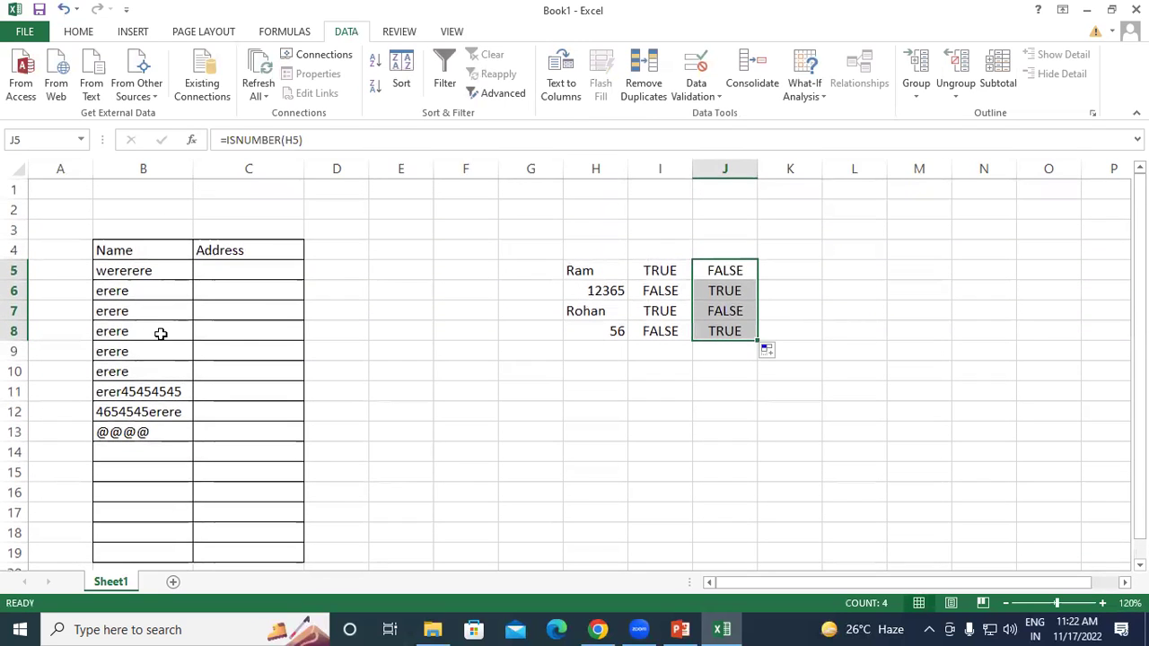
left_click(337, 252)
left_click_drag(338, 249, 346, 553)
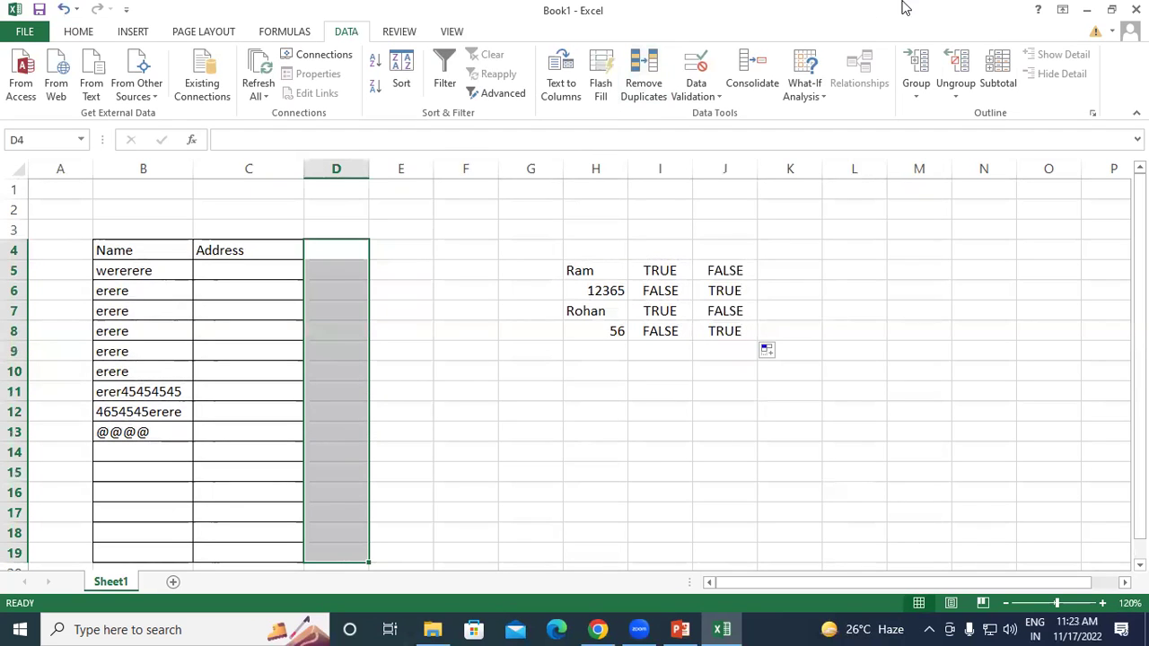
Give D4:D19 a Custom validation formula =isnumber(D4) and confirm it.
left_click(696, 72)
left_click(511, 120)
left_click(473, 211)
left_click(474, 188)
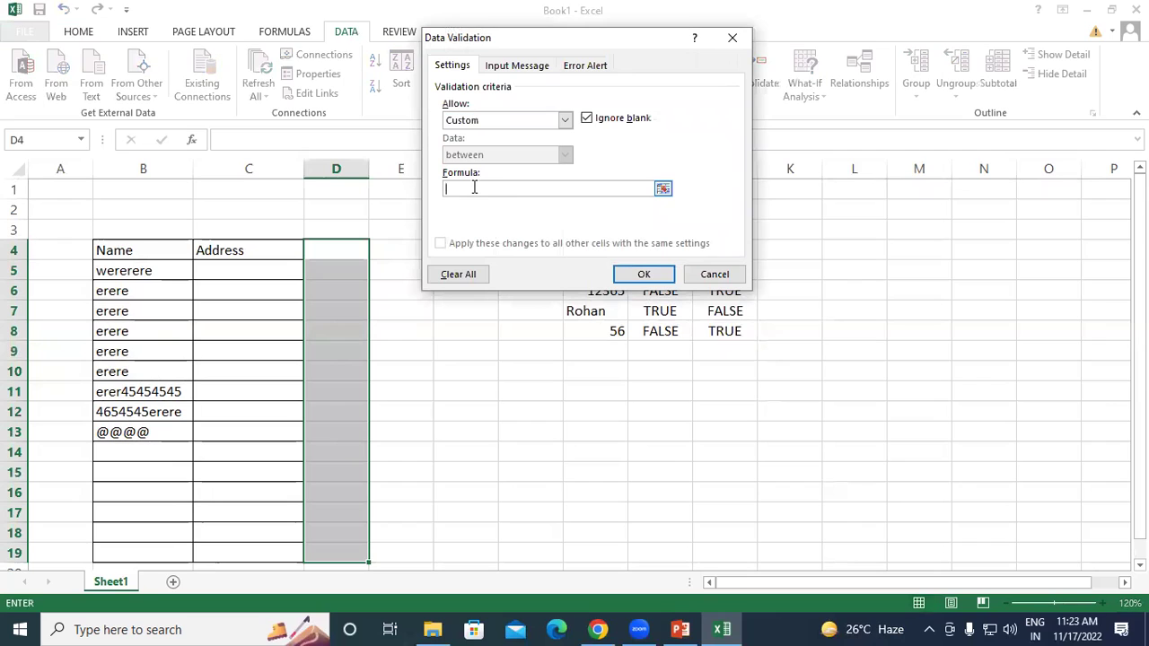
type("=isnulmber(")
left_click(349, 249)
type(")")
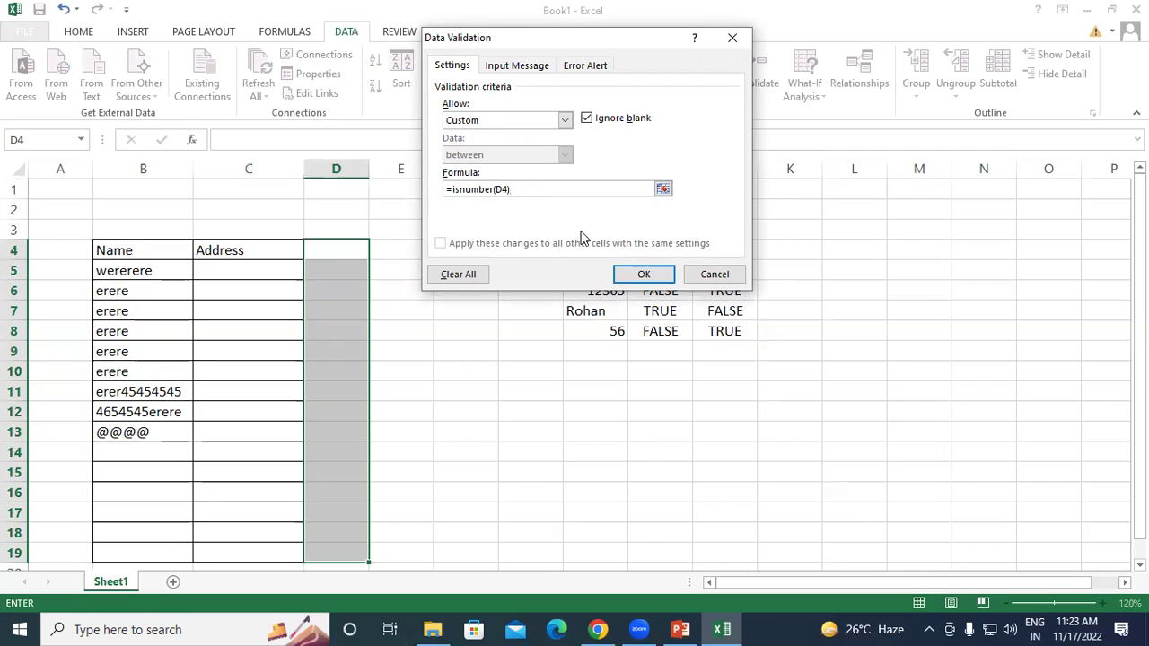
left_click(644, 273)
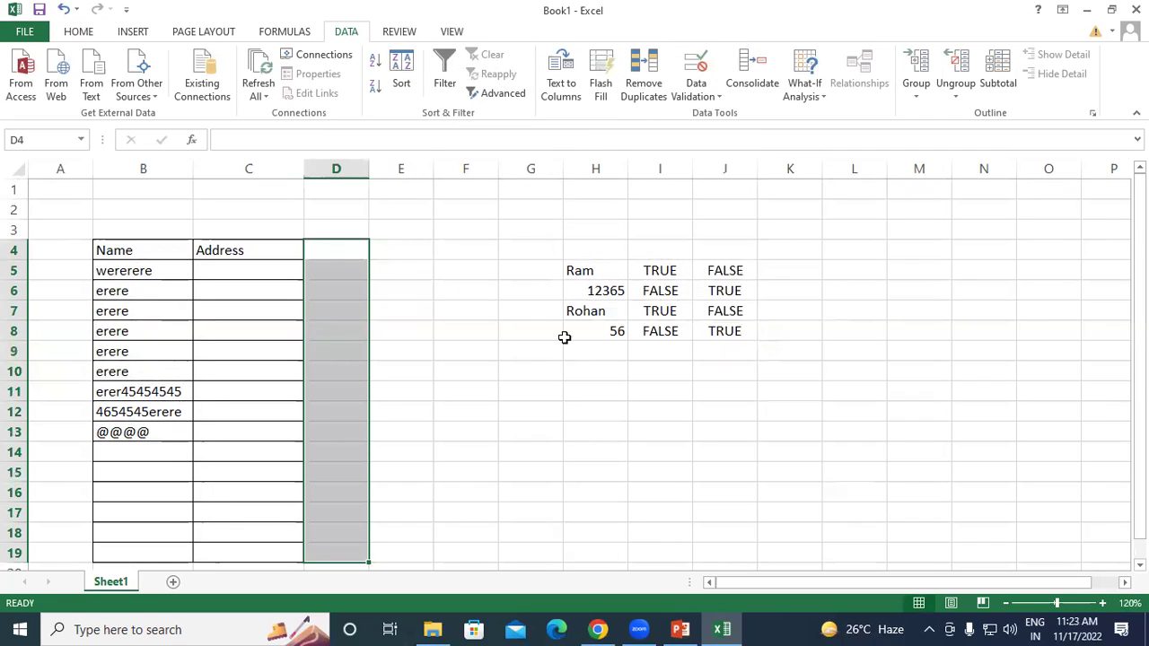
Test D4 with the text entries rahul, reagg and erer, see them rejected, then enter 545456.
left_click(326, 258)
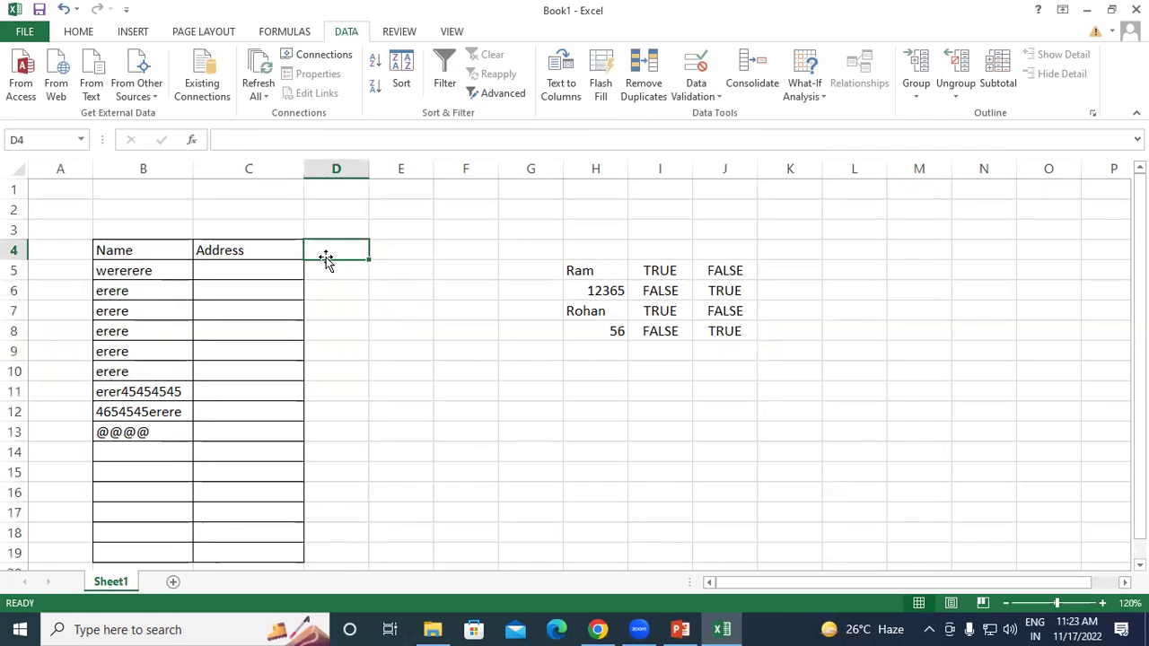
type("rahul")
key("Return")
key("Return")
type("reagg")
key("Return")
key("Return")
type("erer")
key("Return")
key("Return")
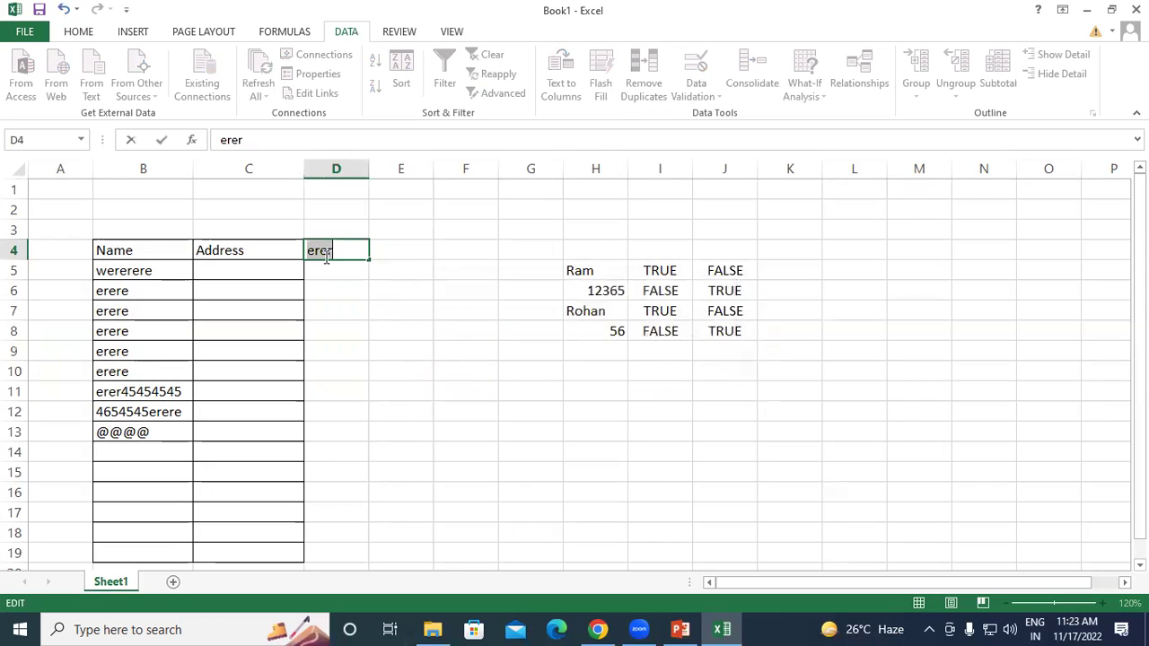
type("545456")
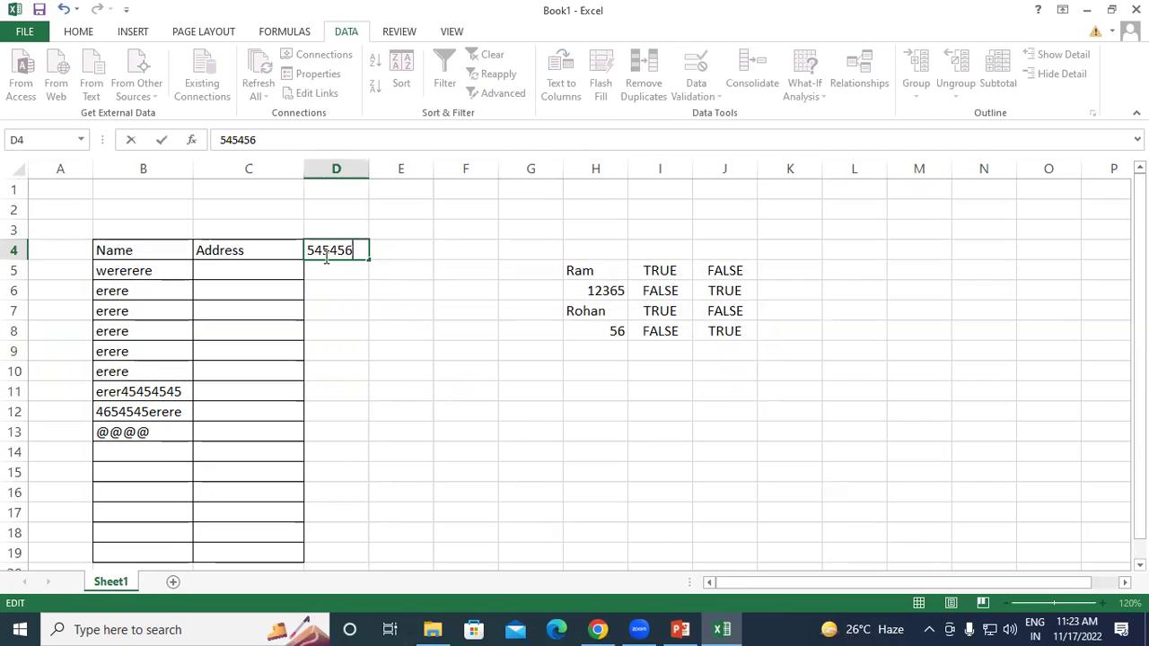
key("Return")
In D5, see rere45465 and 5454erere rejected, then enter 5445645.
type("rere45465")
key("Return")
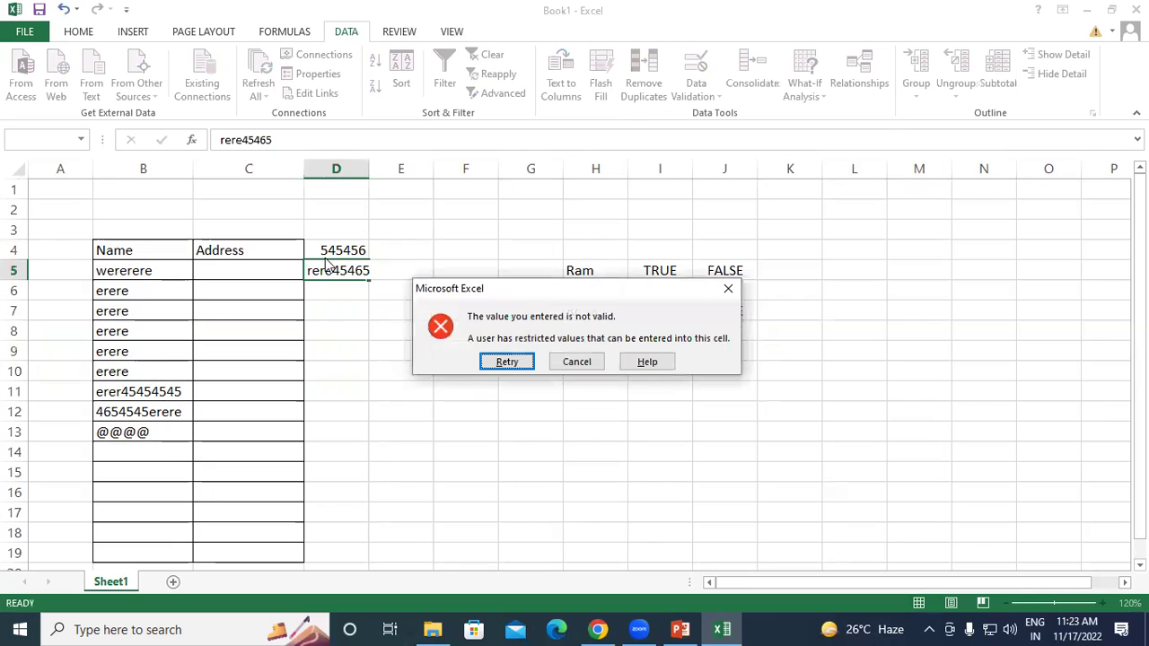
key("Return")
type("5454erere")
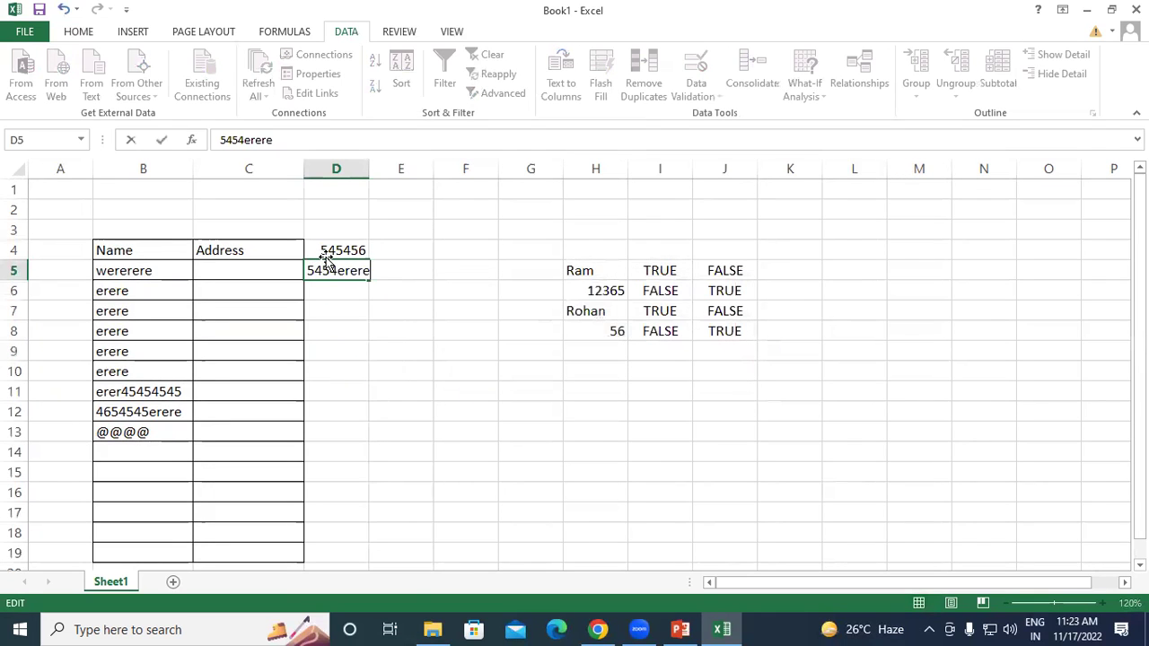
key("Return")
key("Return")
type("5445645")
key("Return")
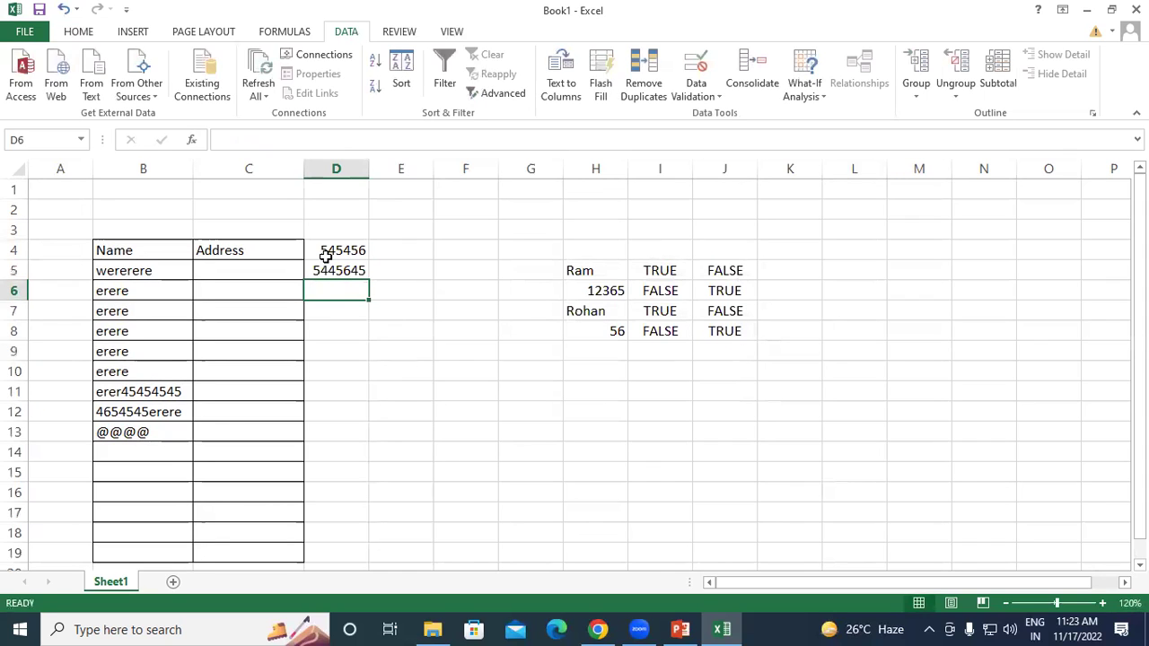
In D6, see ewer4564545 rejected, then enter 54545.
type("ewer4564545")
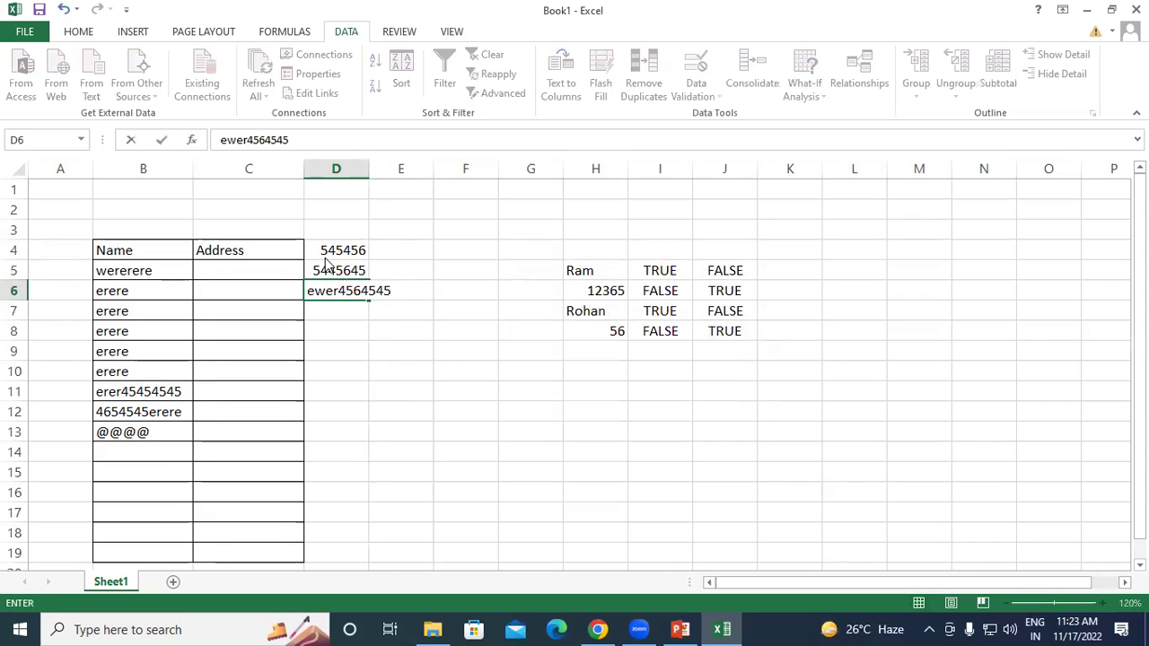
key("Return")
Try erere and 465454erere in D7, then cancel the rejected entry.
key("Return")
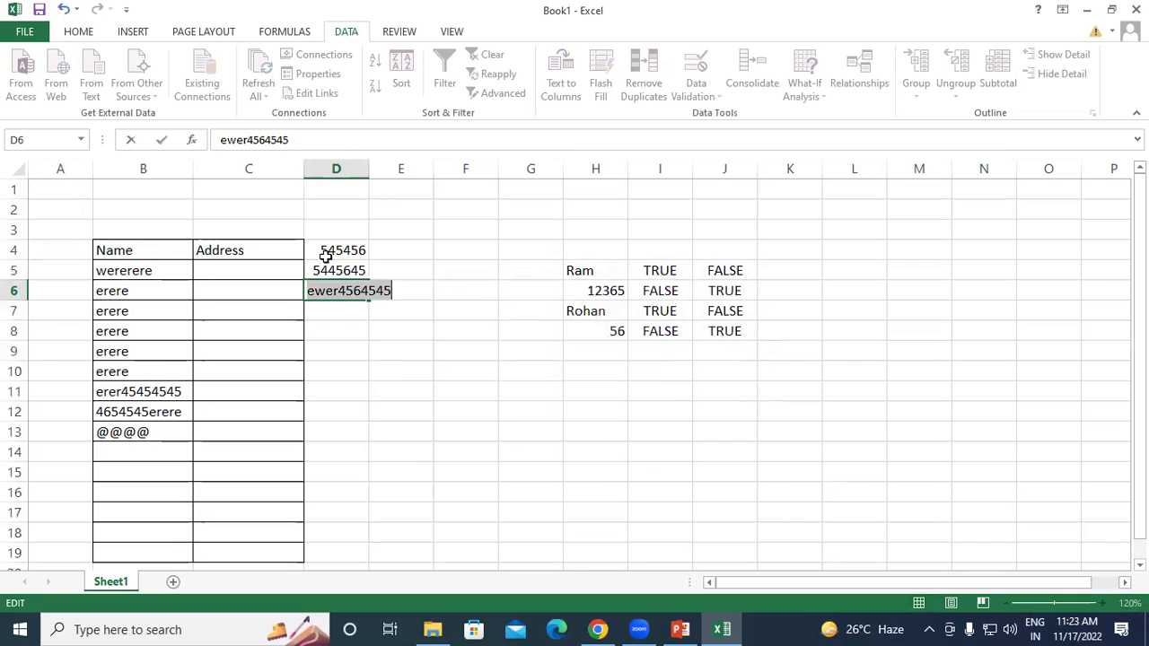
type("54545")
key("ctrl+Return")
key("Down")
type("erere")
key("Return")
key("Return")
type("465454erere")
key("Return")
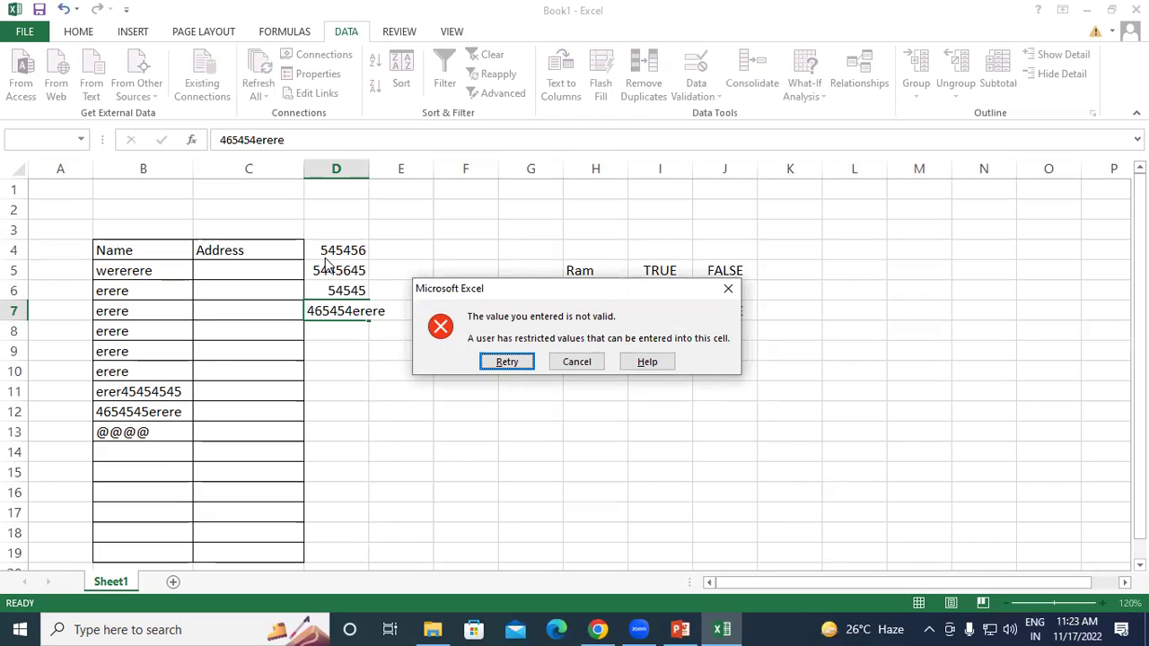
left_click(571, 363)
Close the validation settings, then enter erer in C5 after 54545 is rejected.
left_click(405, 386)
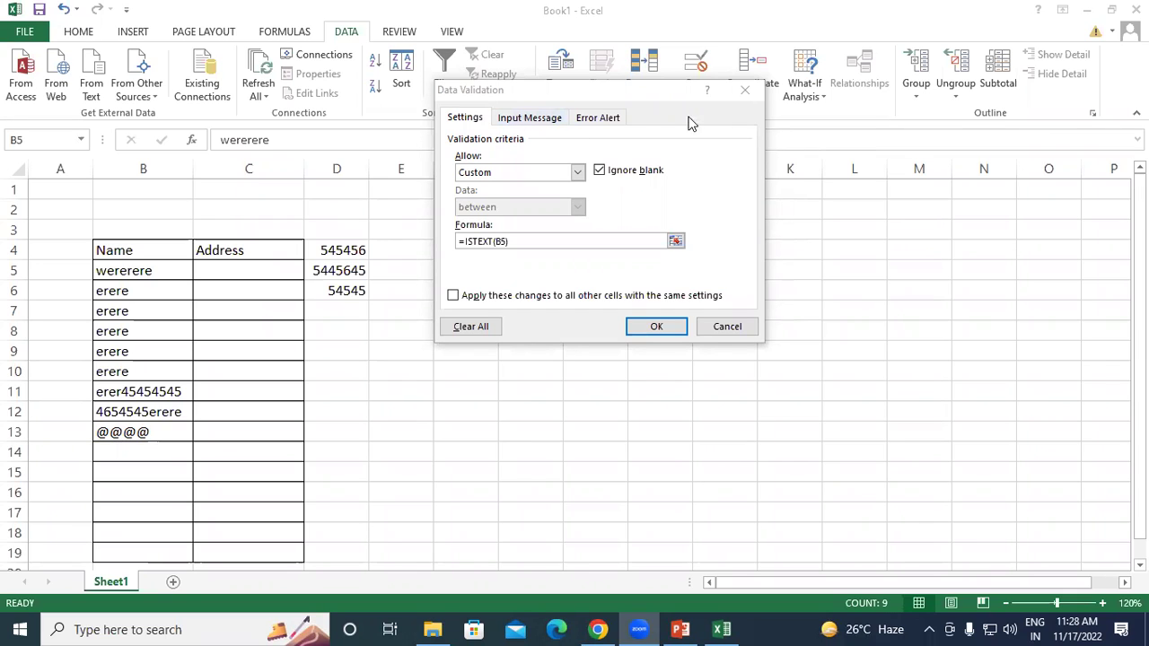
left_click(744, 90)
left_click(232, 270)
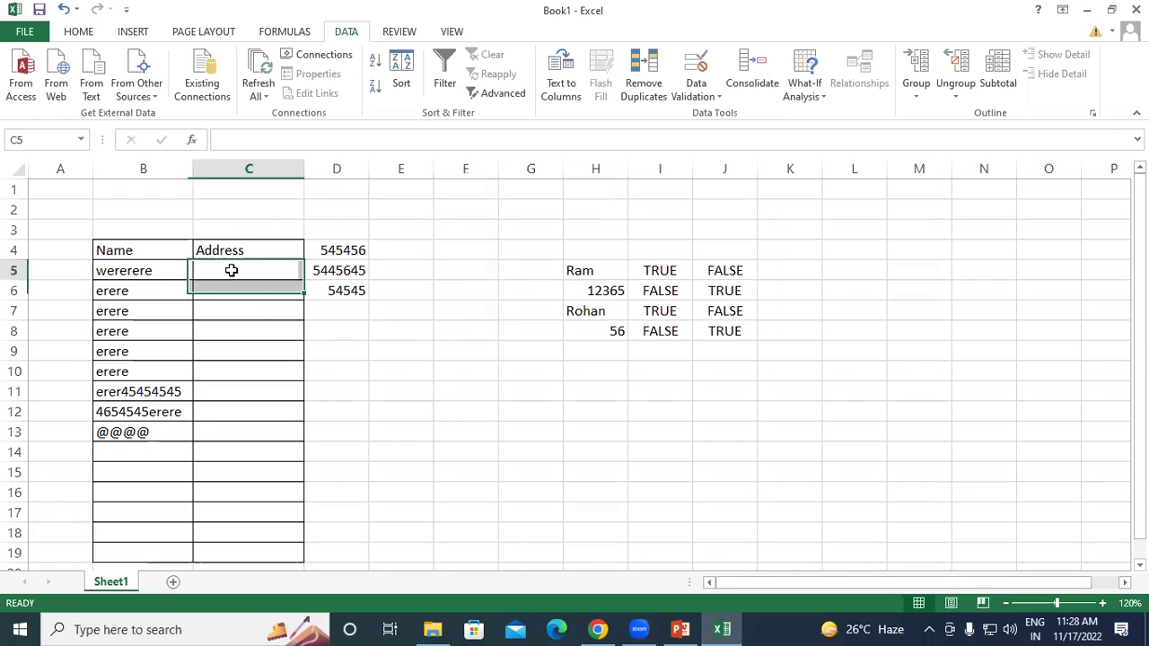
type("54545")
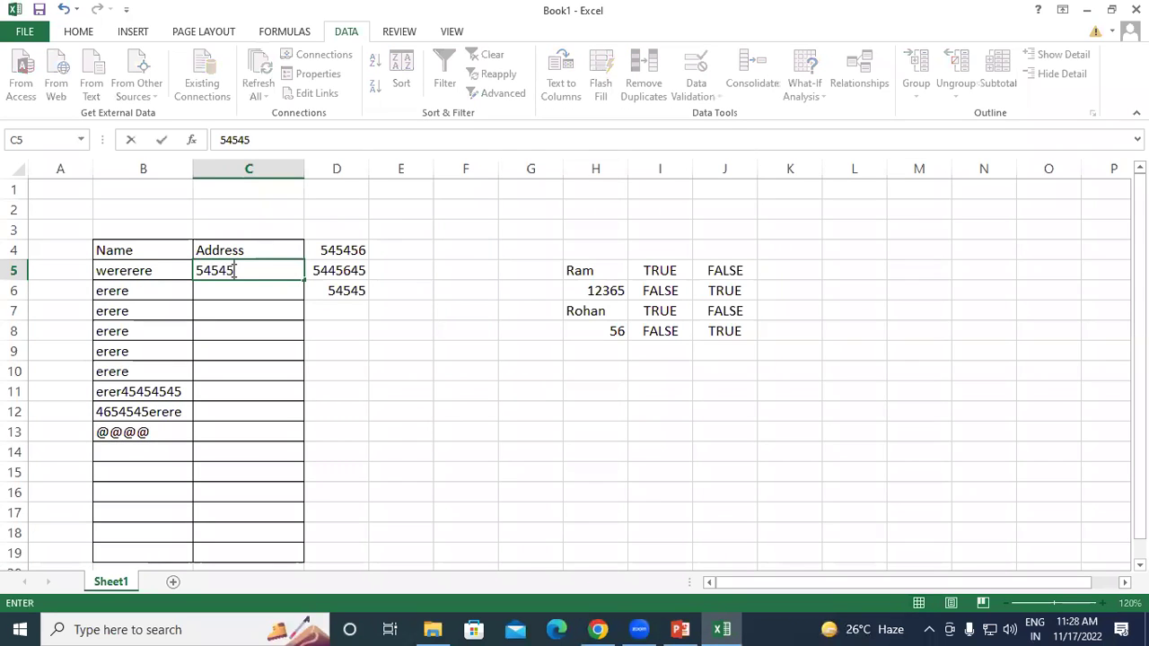
key("Return")
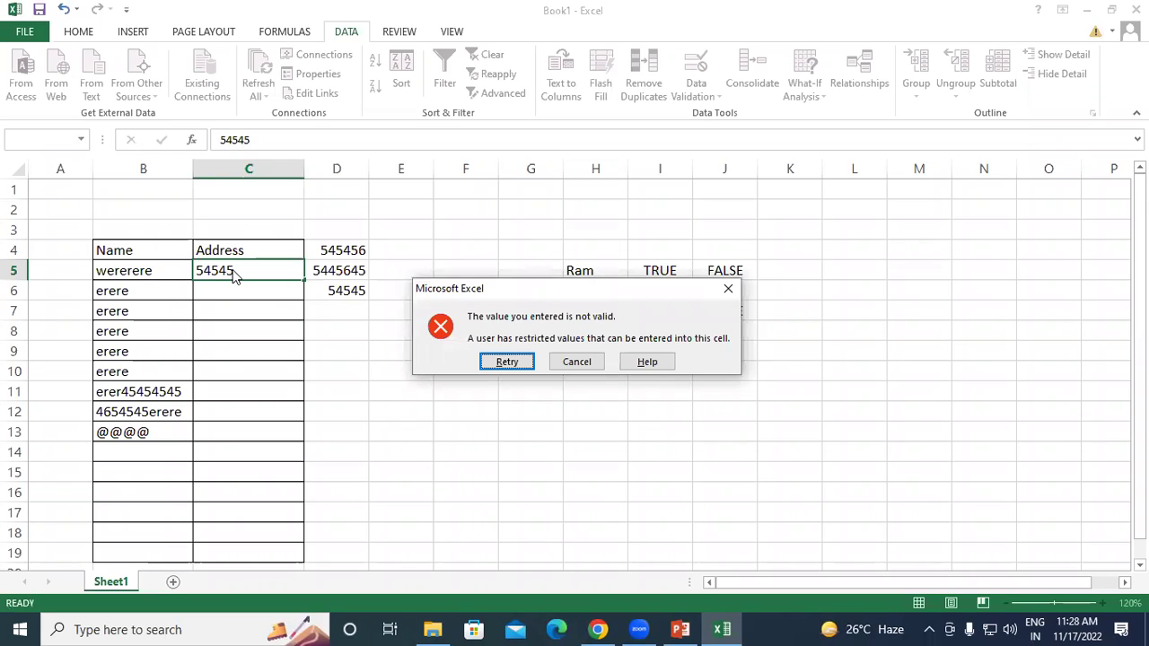
key("Return")
type("erer")
key("Return")
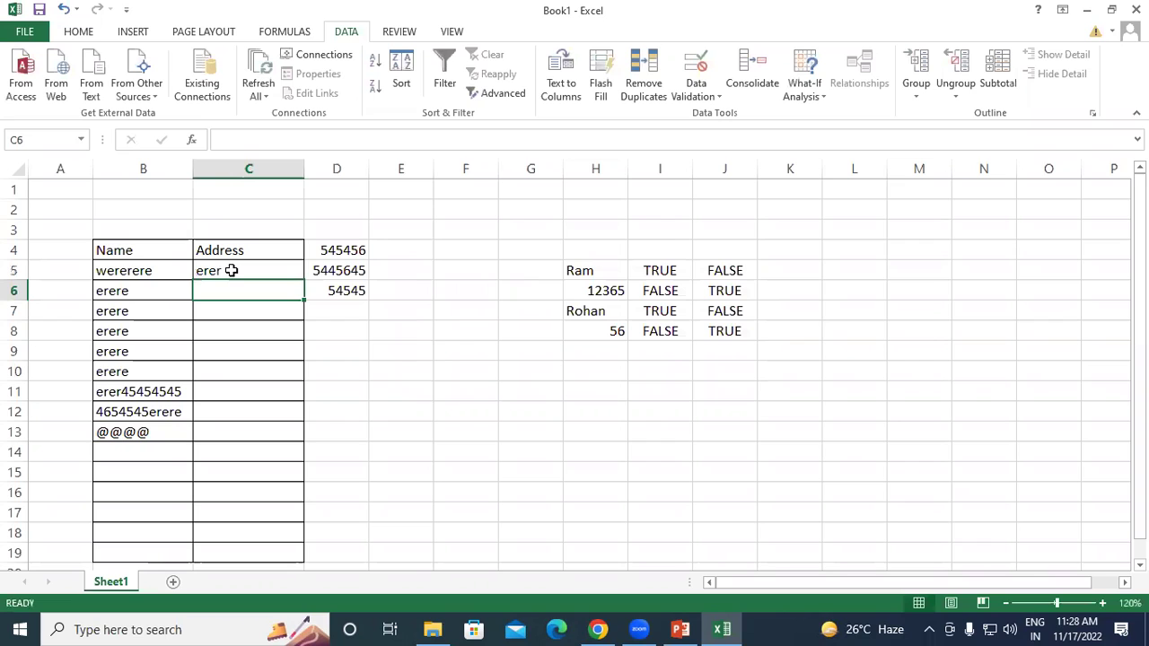
Click through several Address cells in column C.
left_click(235, 456)
left_click(232, 512)
left_click(217, 431)
left_click(233, 362)
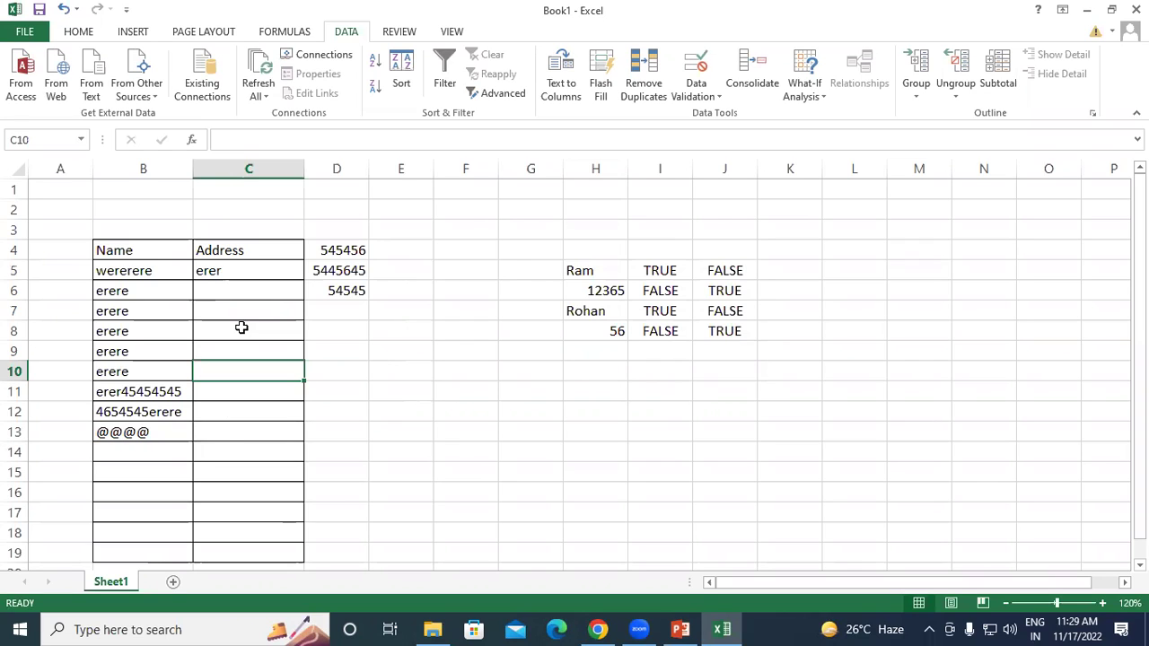
Select B5:C19 and give it the input message title 'Valid Data' and text 'Only Text Allowed'.
left_click(220, 434)
left_click_drag(136, 271, 246, 298)
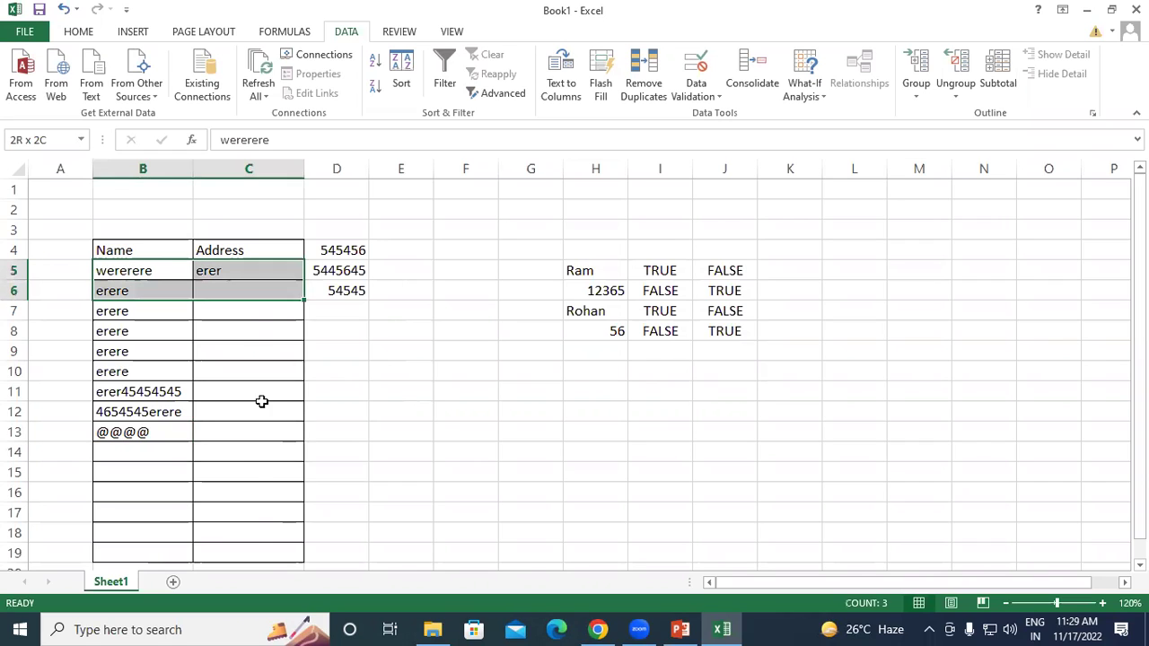
left_click_drag(261, 401, 264, 557)
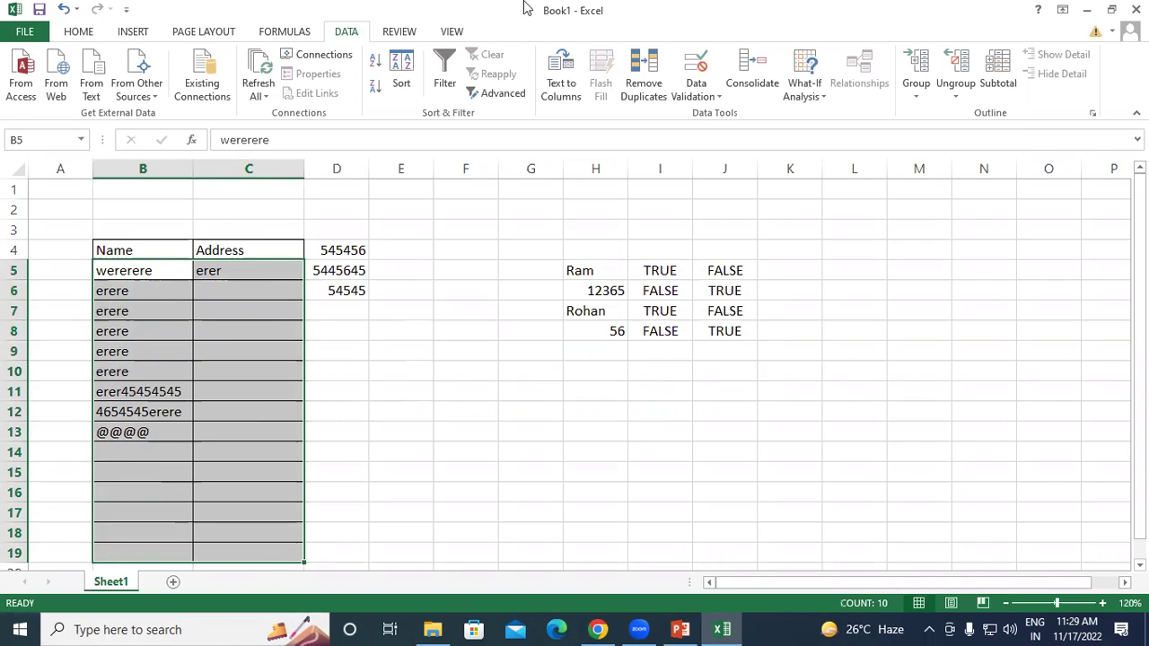
left_click(694, 72)
left_click_drag(556, 92, 663, 49)
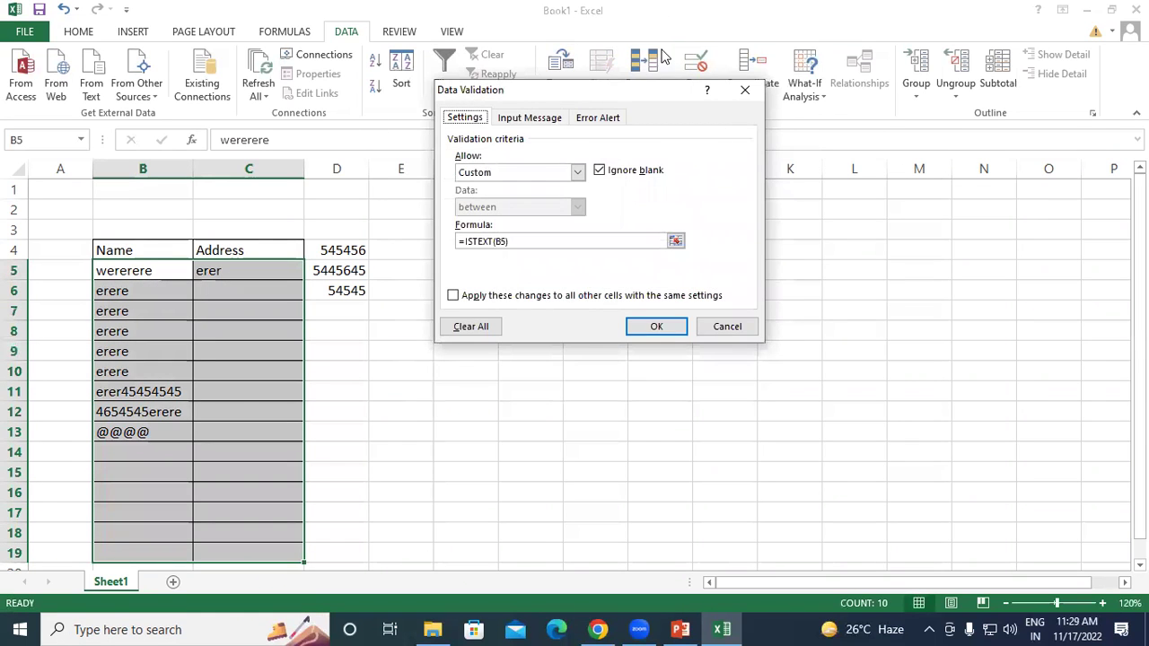
left_click(637, 77)
left_click(597, 151)
type("Valid Data")
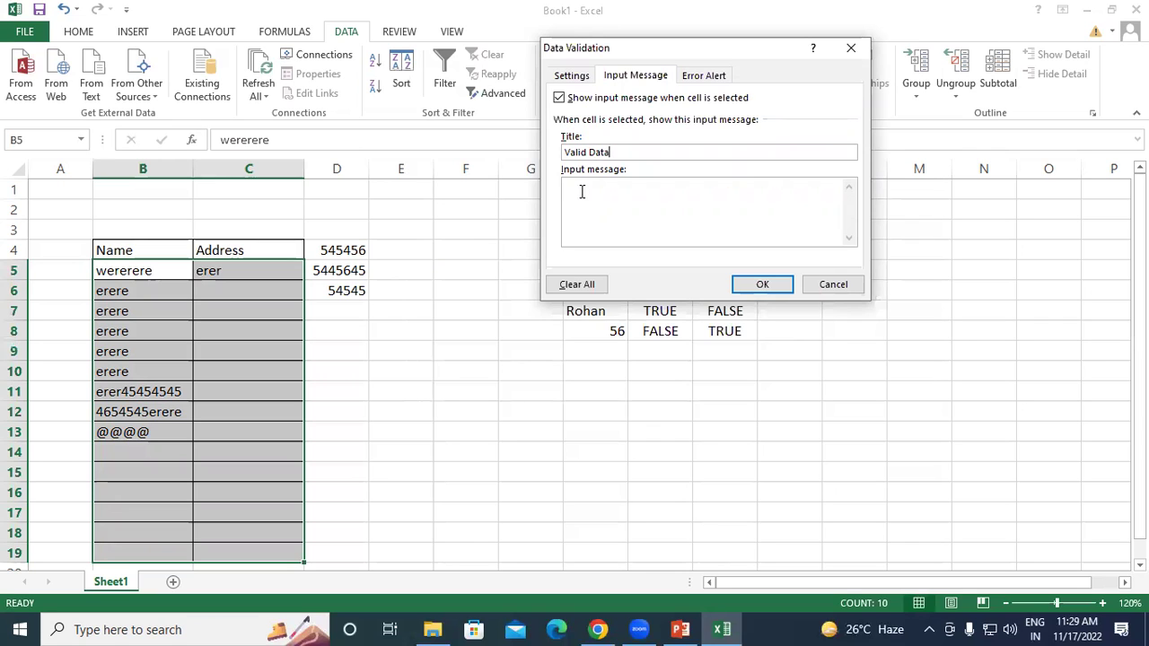
left_click(582, 191)
type("Onl")
type("y Text ")
type("Allowed")
Apply the input message and check its tooltip on several column C cells.
left_click(757, 283)
left_click(292, 387)
left_click(228, 311)
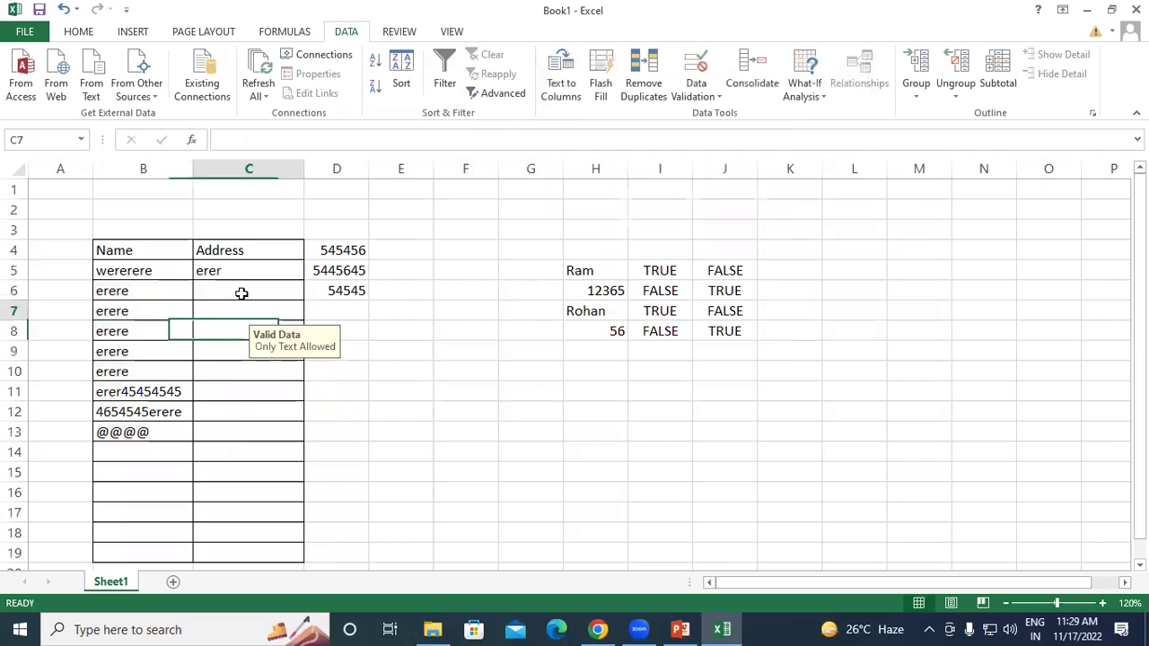
left_click(238, 293)
left_click(231, 412)
left_click(243, 310)
left_click(248, 432)
Enter 54544 in C6, cancel it when rejected, and reselect B5:C19.
left_click(251, 286)
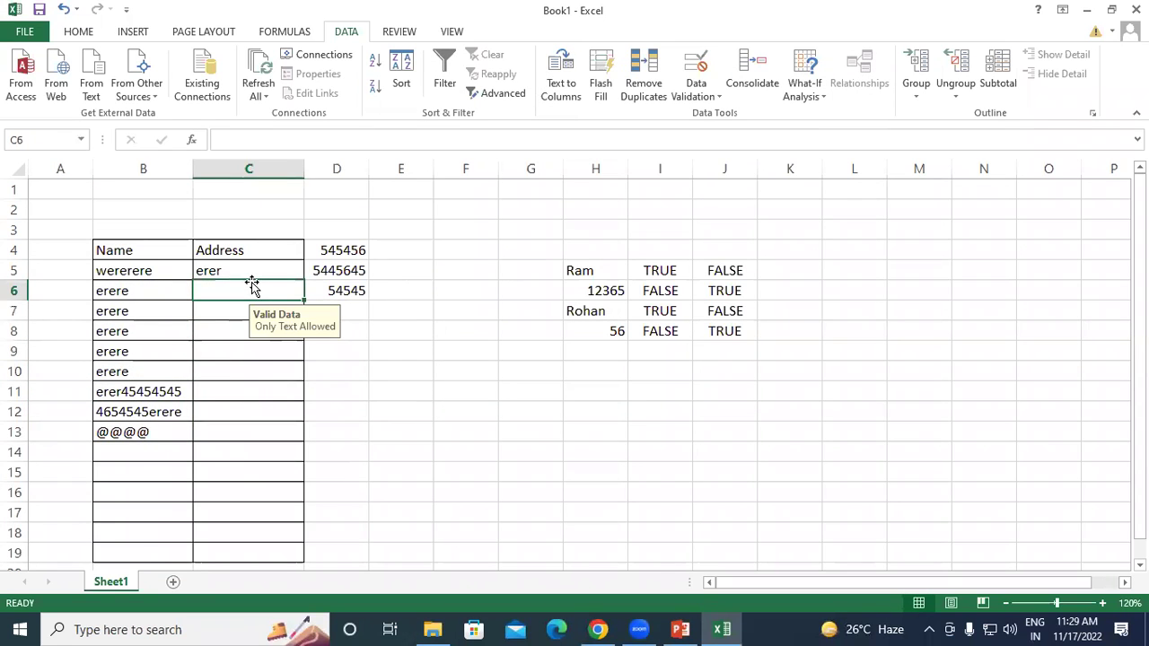
type("54544")
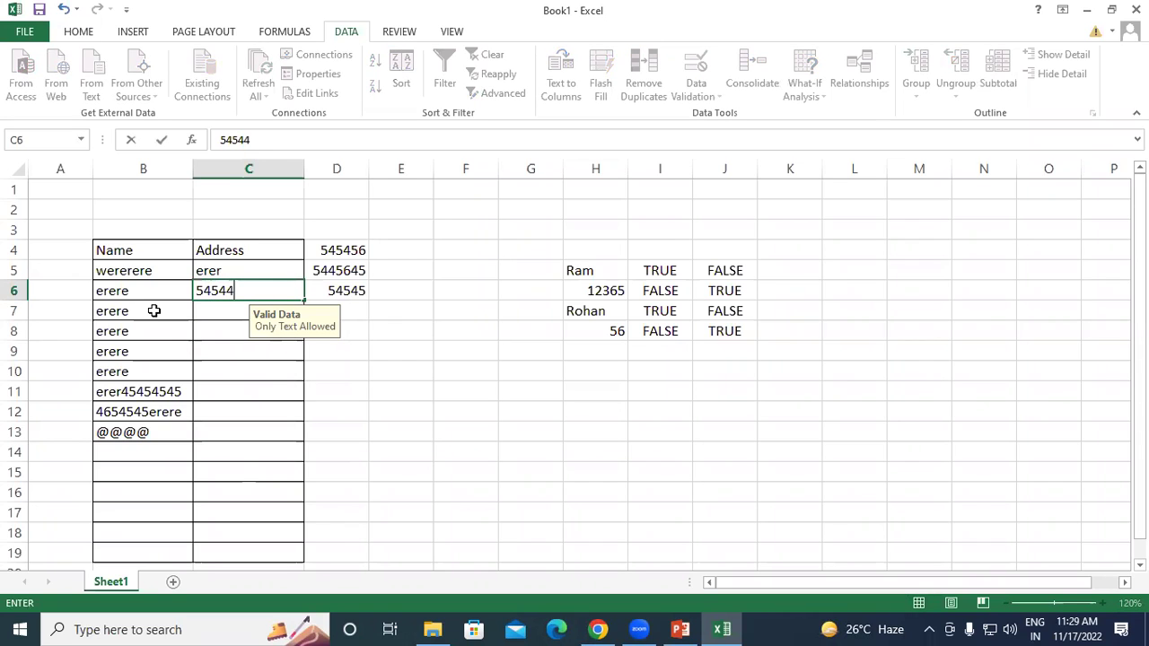
key("Return")
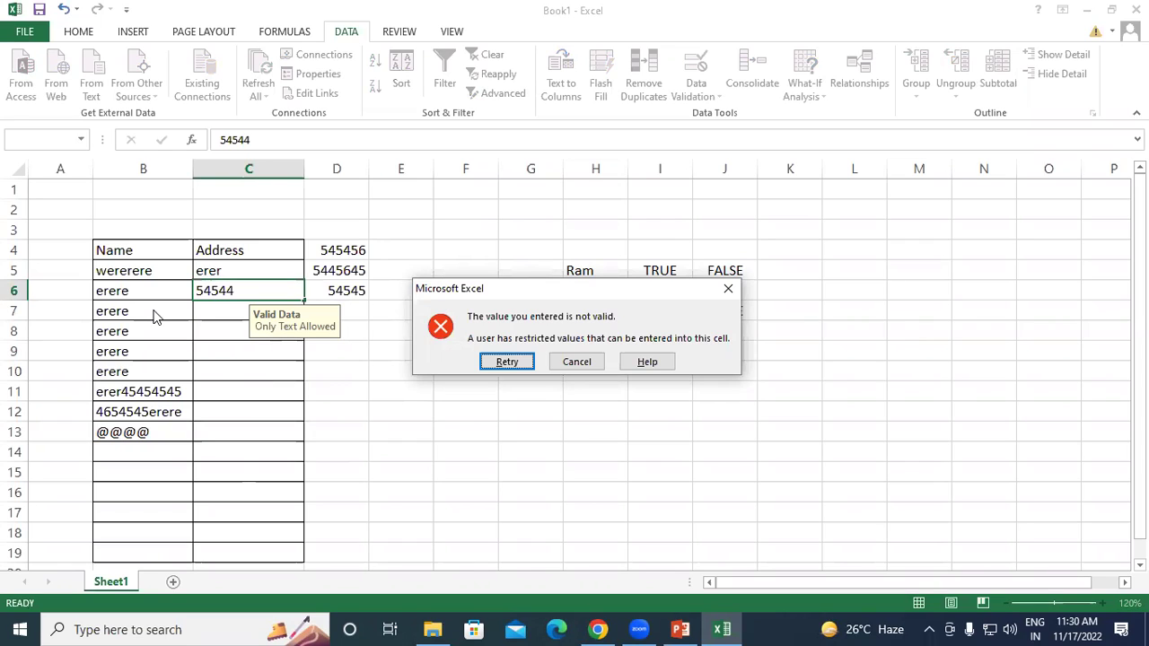
key("Return")
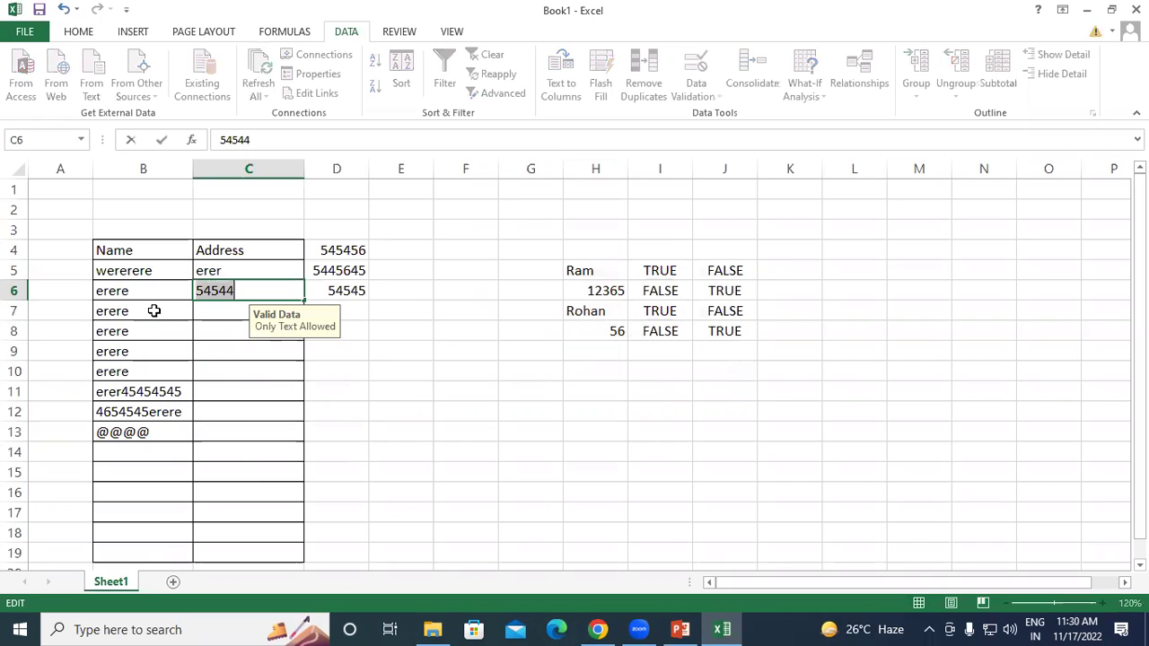
key("Return")
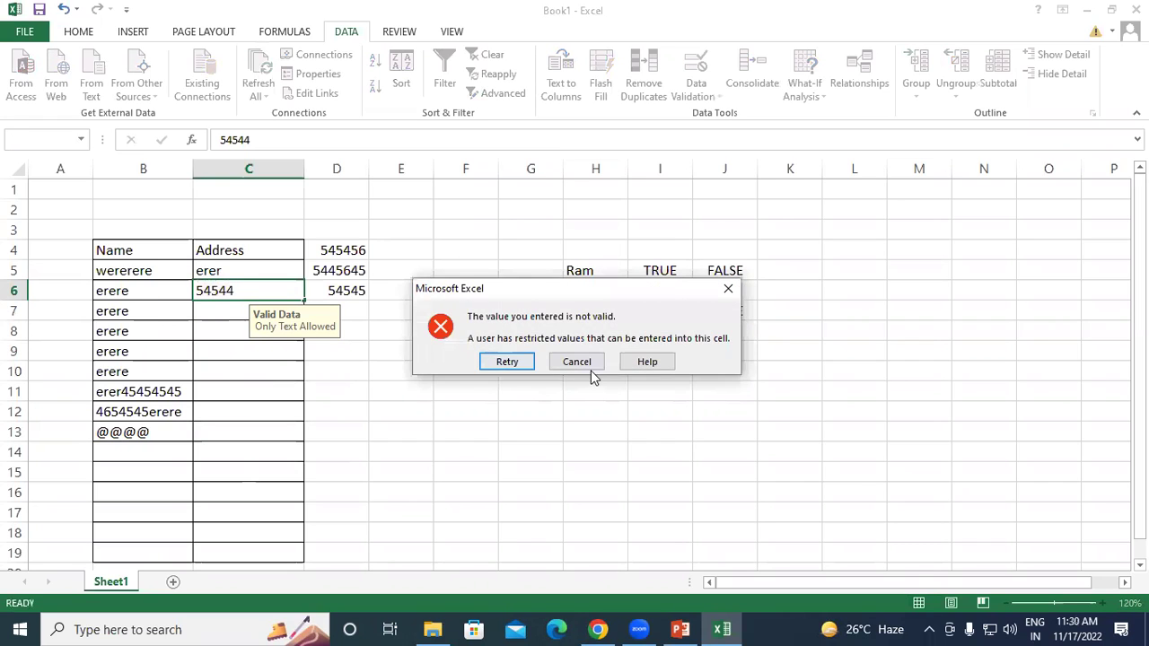
left_click(579, 363)
mouse_move(166, 261)
left_mouse_down()
mouse_move(274, 563)
mouse_move(276, 551)
left_mouse_up()
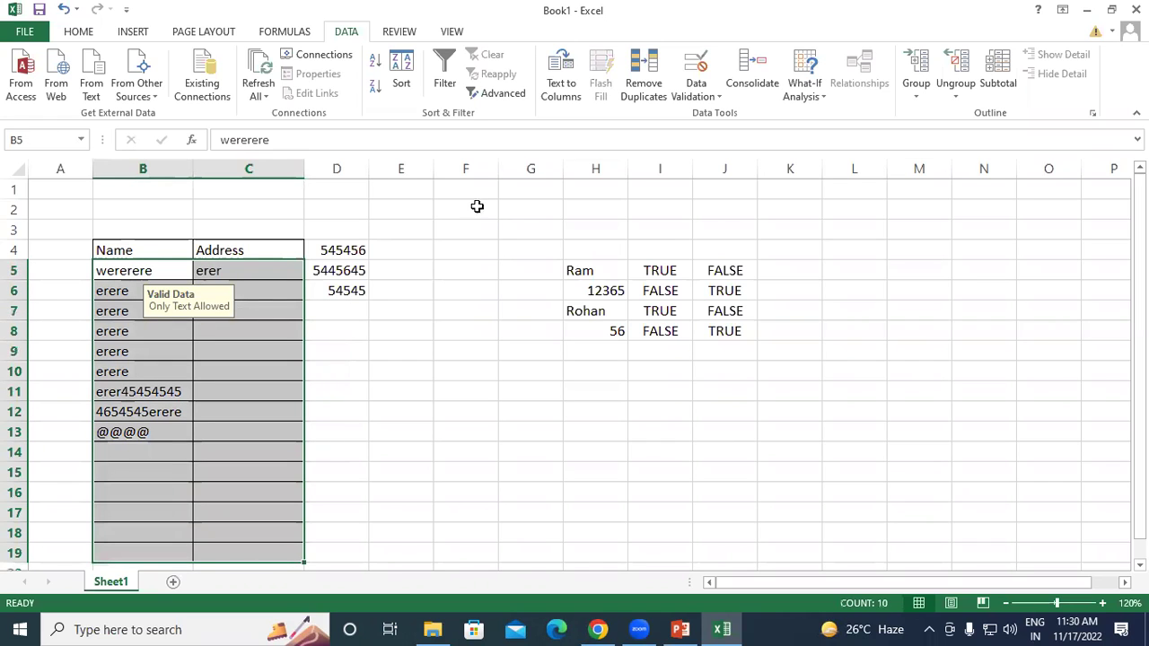
Set the error alert to Stop style with the title 'Valid Data'.
left_click(697, 64)
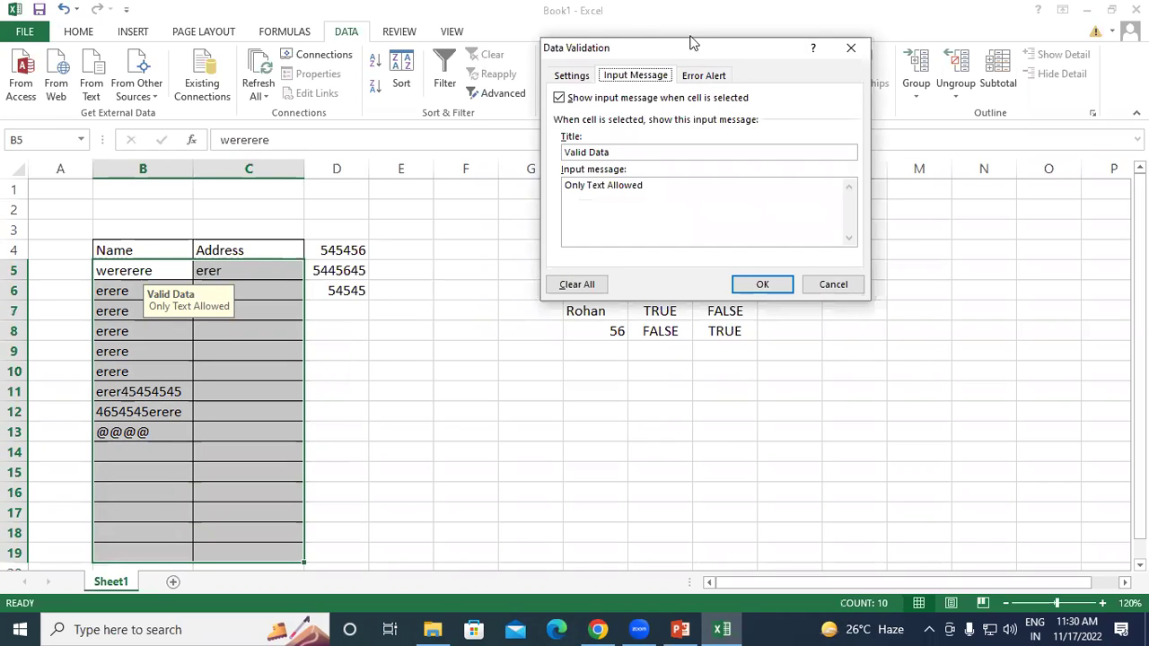
left_click(703, 75)
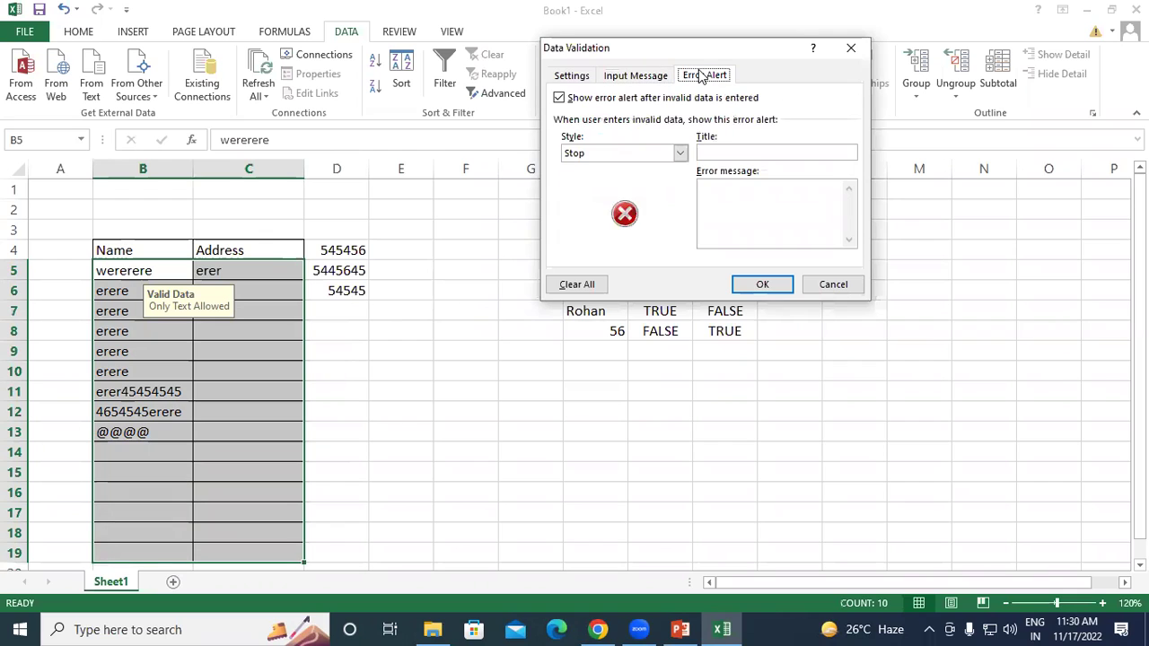
left_click(597, 154)
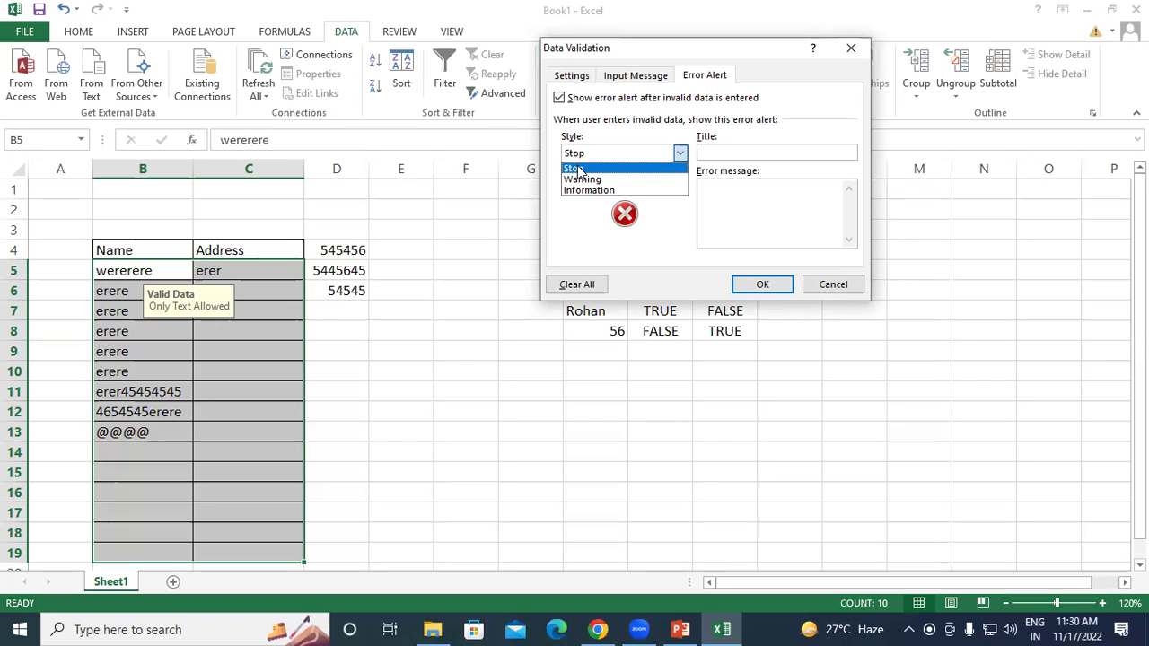
left_click(579, 170)
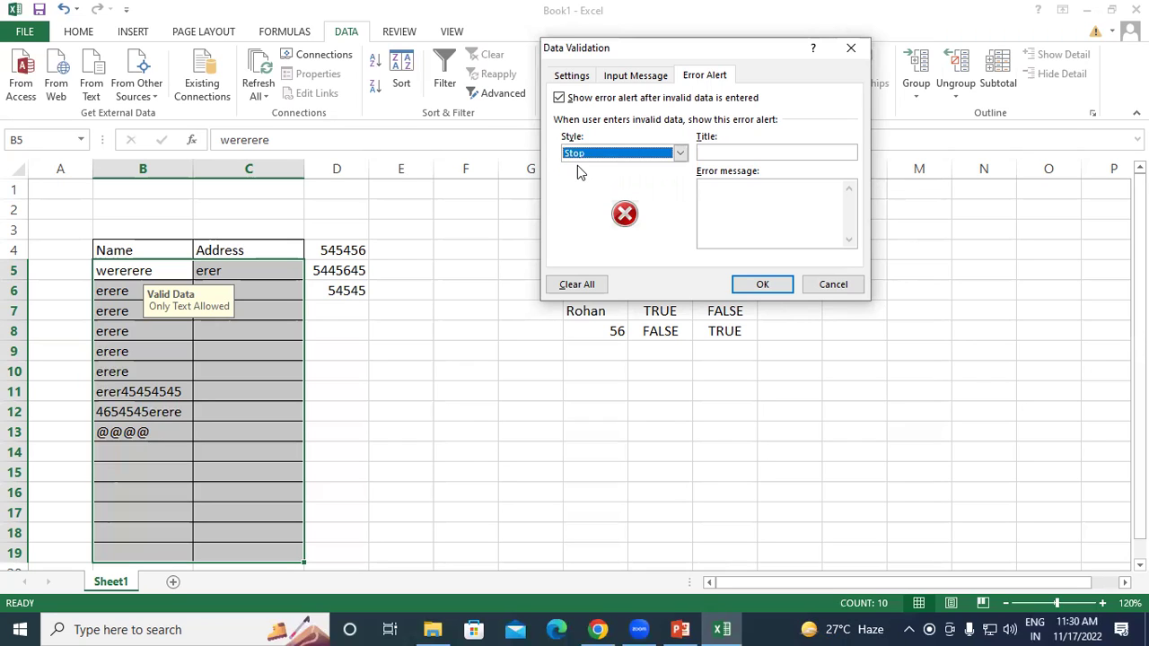
left_click(721, 150)
type("Valid Data")
Copy 'Only Text Allowed' from the input message into the error message and confirm.
left_click(729, 190)
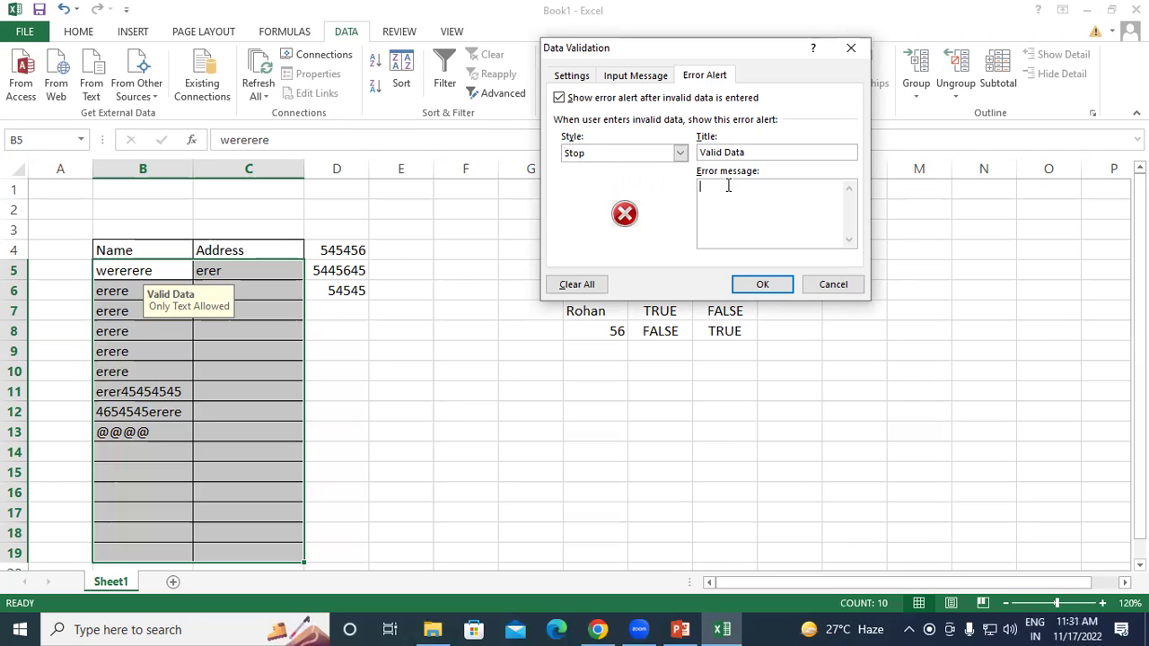
left_click(636, 75)
left_click_drag(607, 201, 554, 185)
key("ctrl+c")
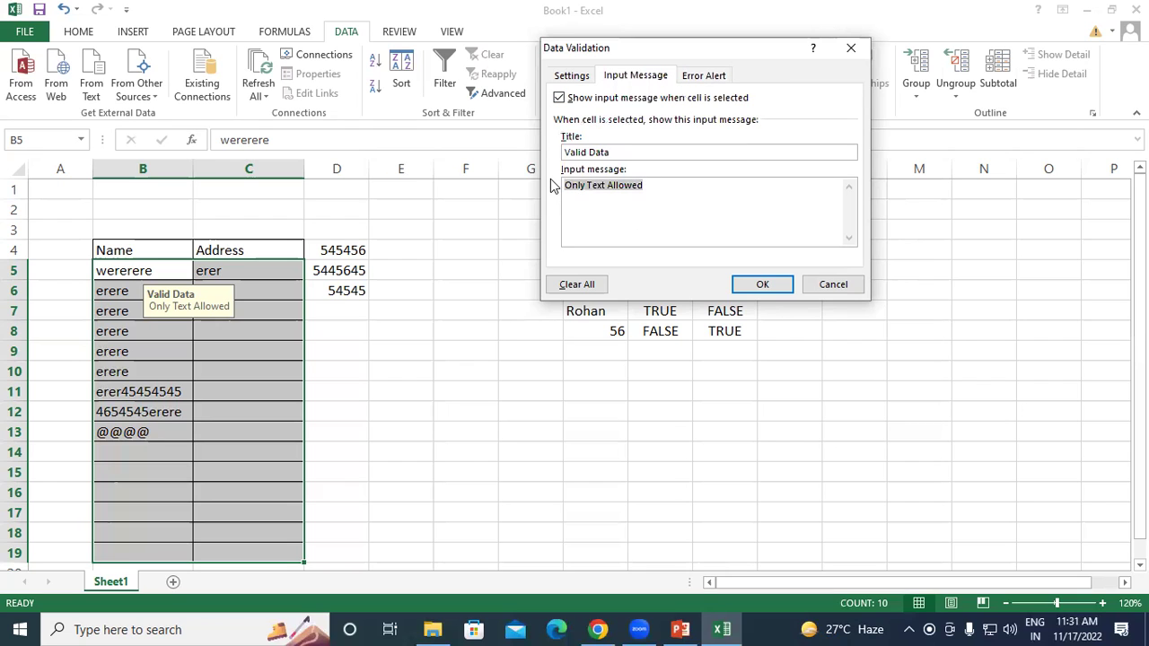
left_click(704, 75)
left_click(725, 197)
key("ctrl+v")
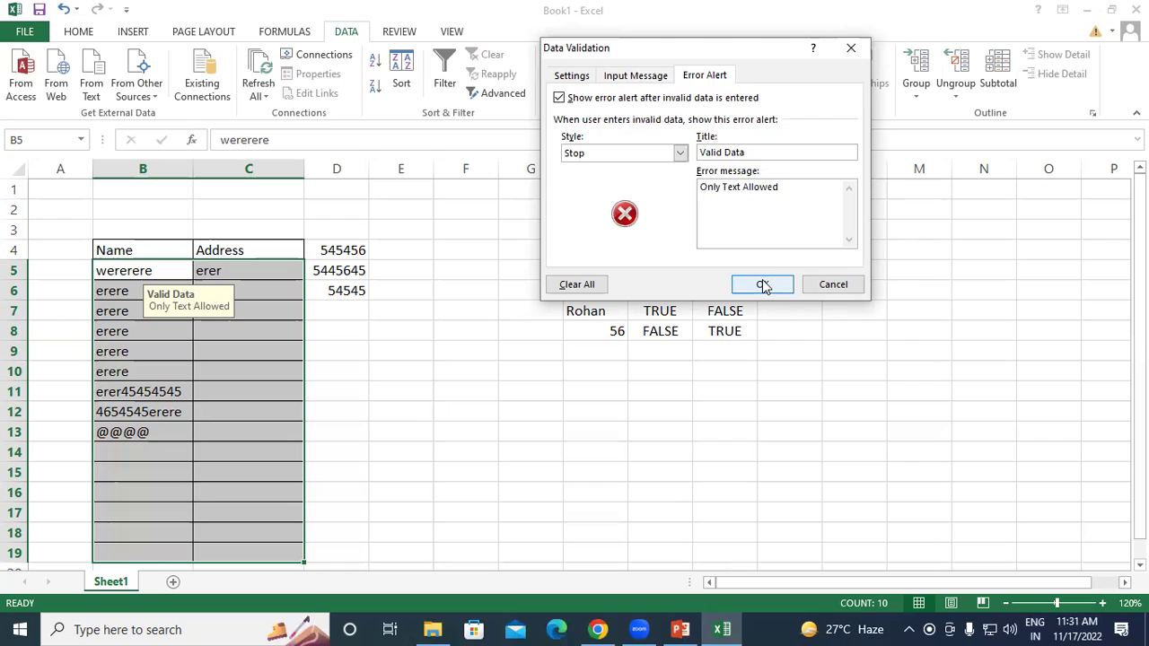
left_click(762, 281)
Check the input message on cells C7, C8 and others in column C.
left_click(248, 291)
left_click(248, 392)
left_click(238, 334)
left_click(241, 311)
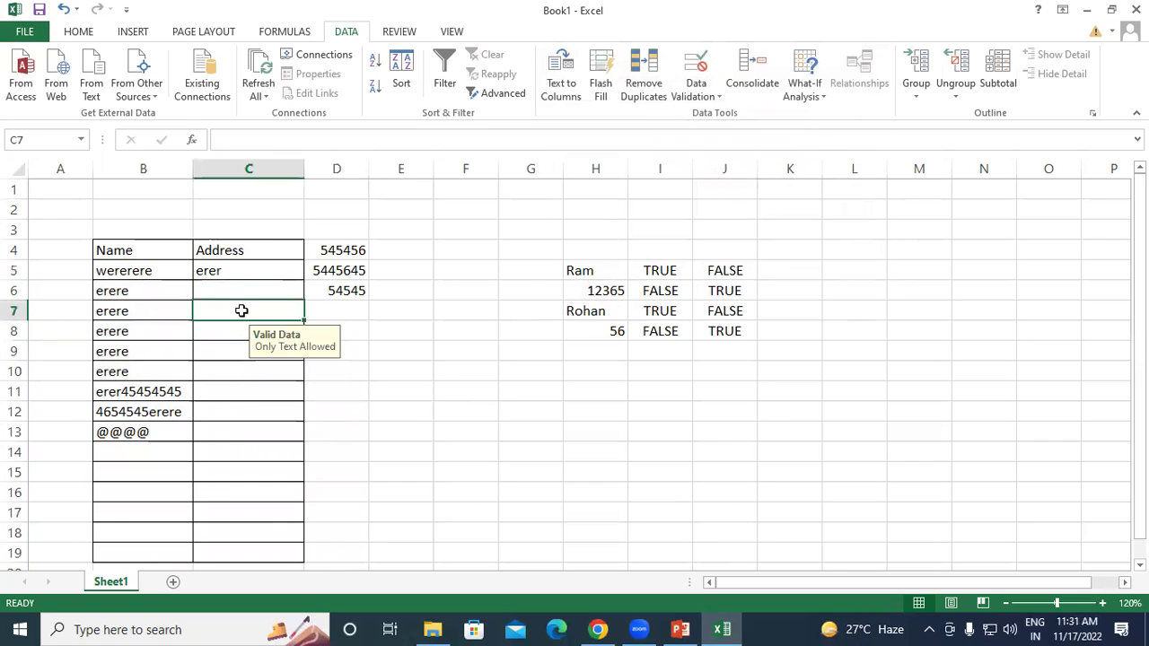
type("54545")
key("Return")
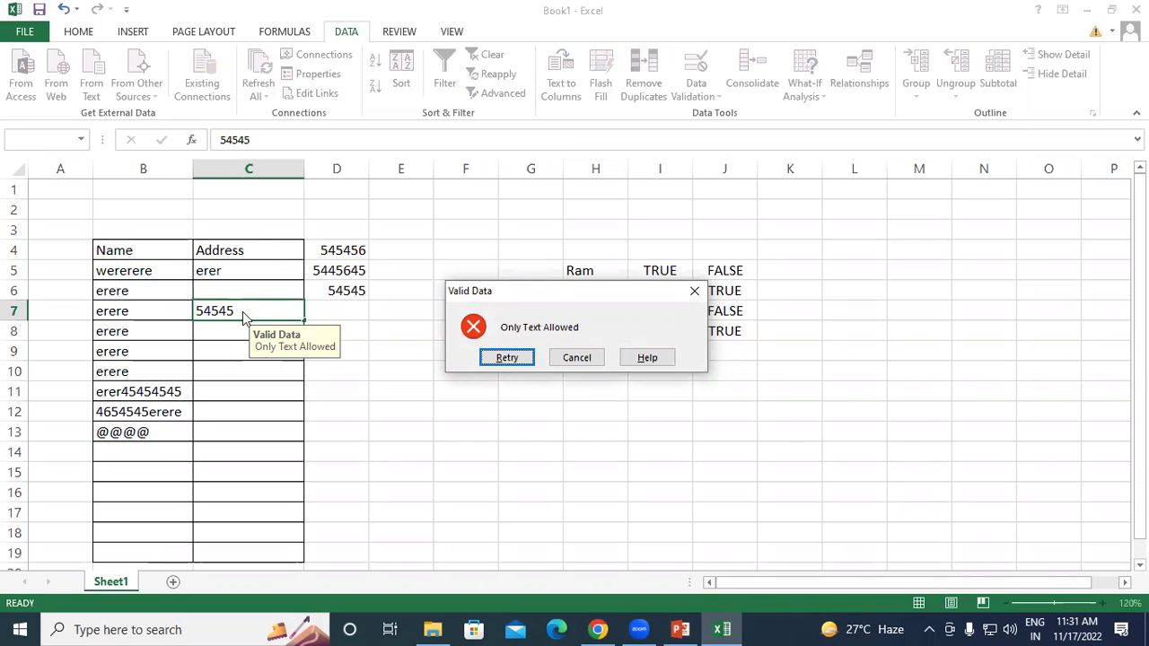
left_click(569, 360)
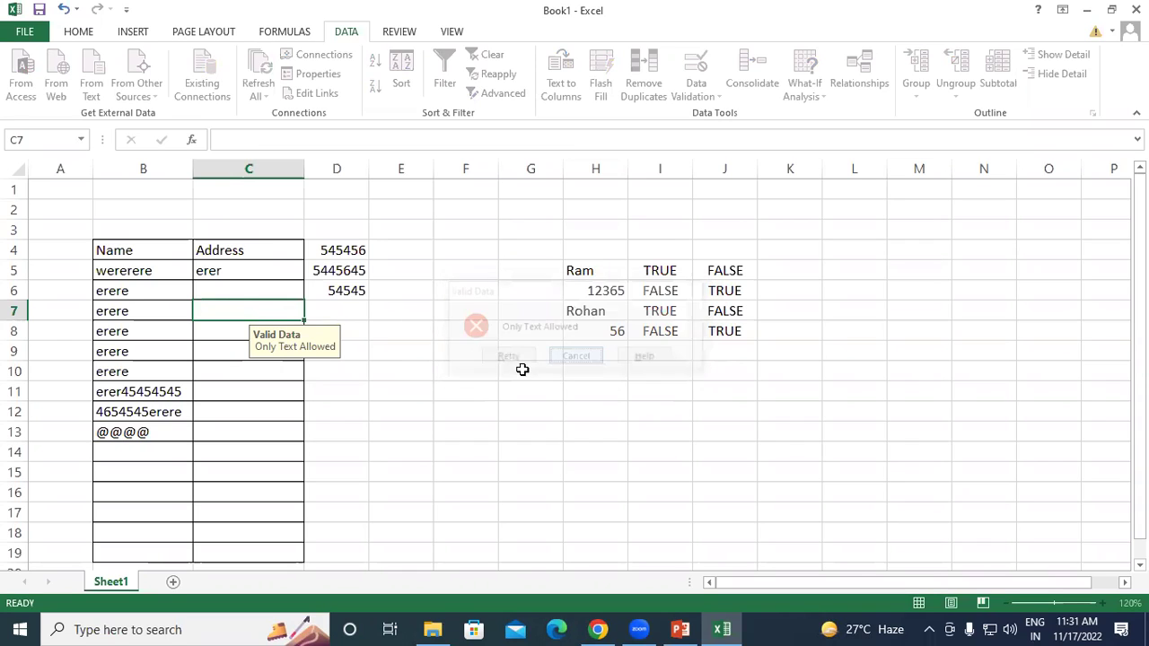
left_click(224, 366)
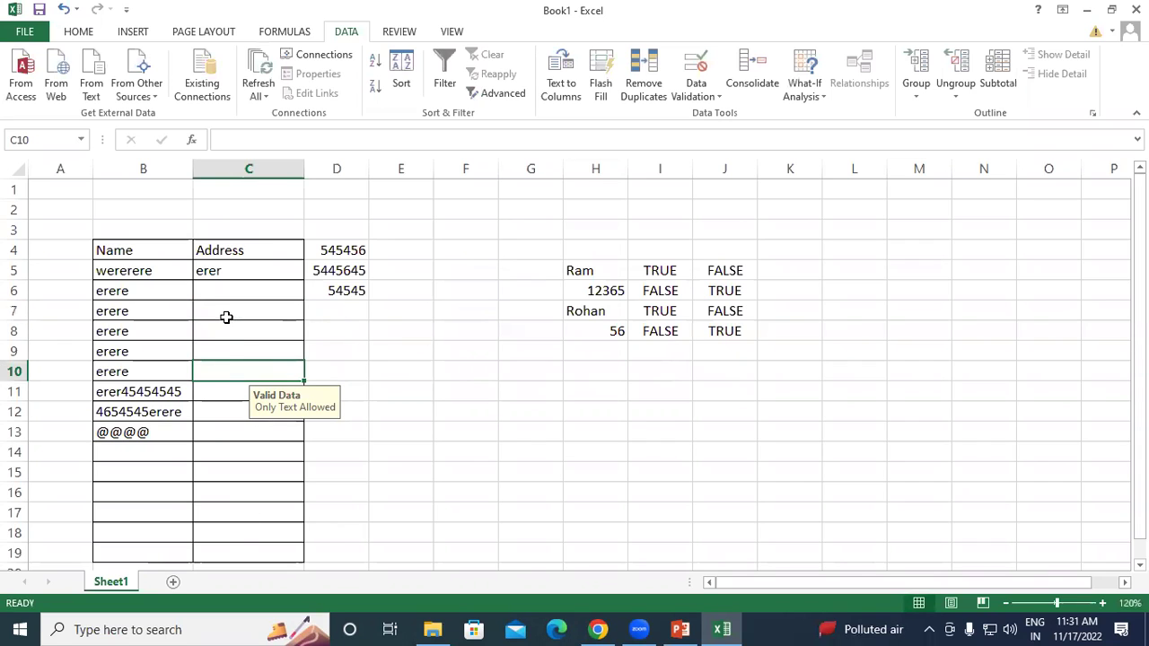
left_click(228, 531)
key("Up")
key("Up")
key("Up")
key("Up")
key("Up")
key("Up")
left_click(251, 291)
left_click(271, 429)
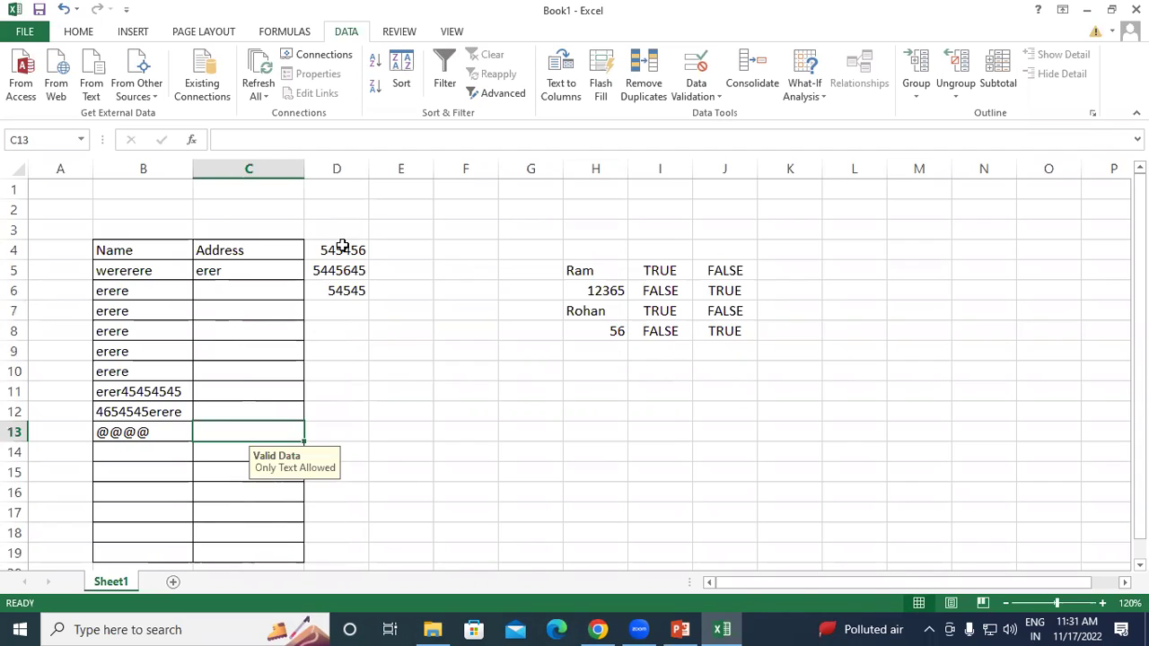
Select D4:D19 and add the input message title 'Valid Data' with text 'Only Number Allowed'.
left_click_drag(342, 246, 344, 552)
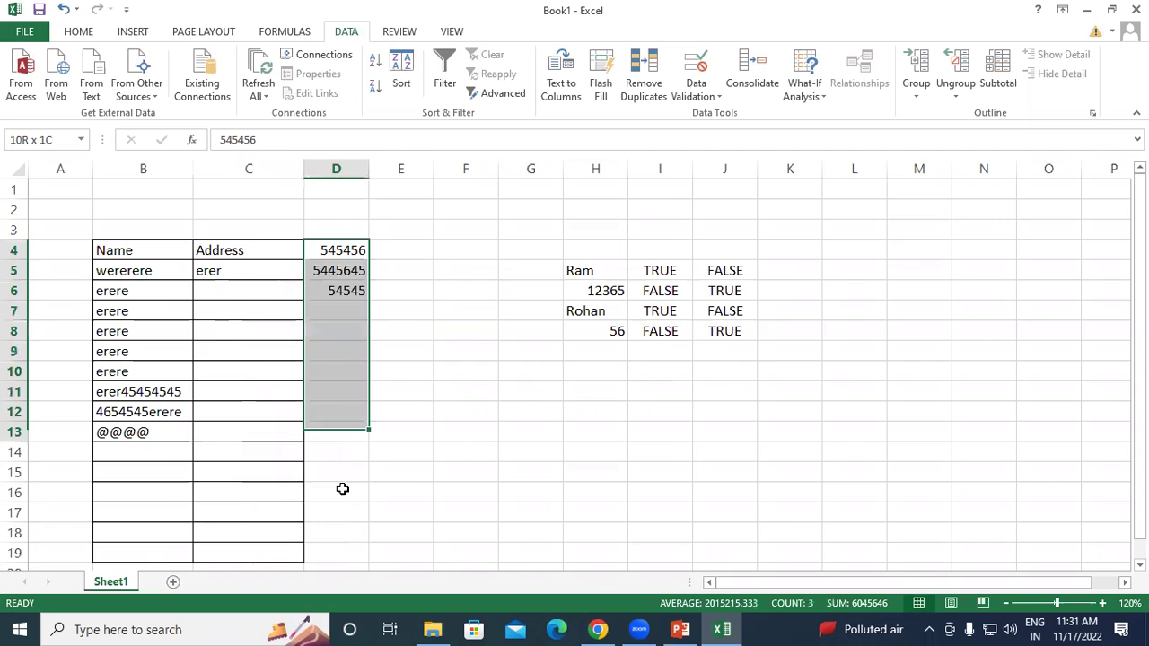
left_click(697, 69)
left_click(643, 77)
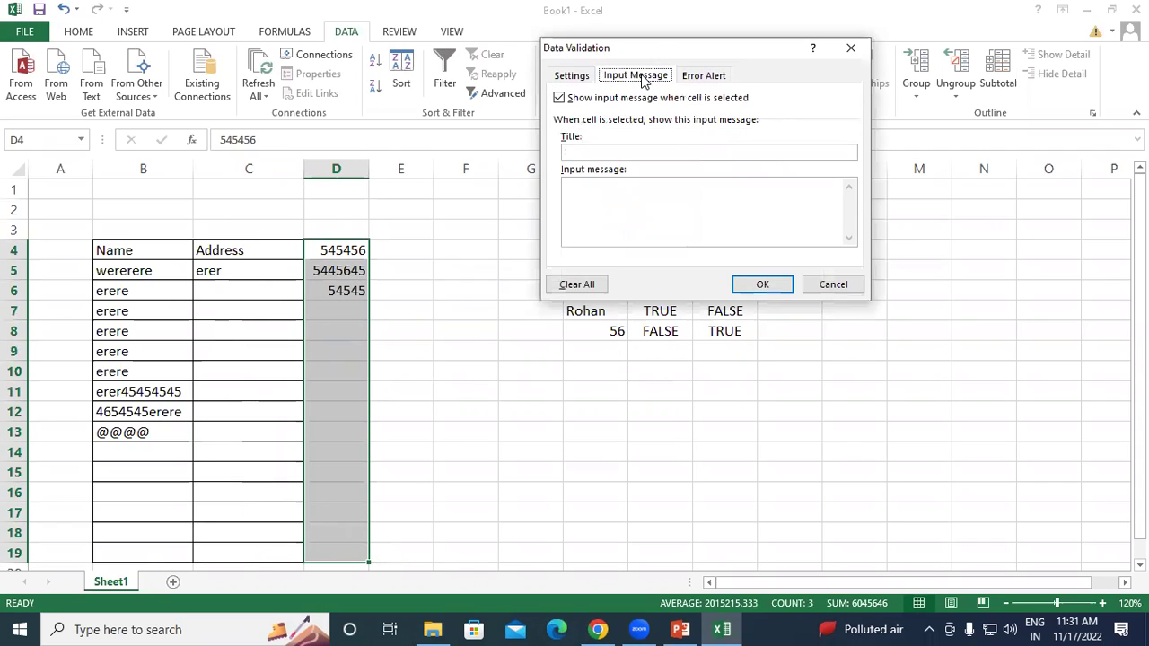
left_click(599, 153)
type("Valid ")
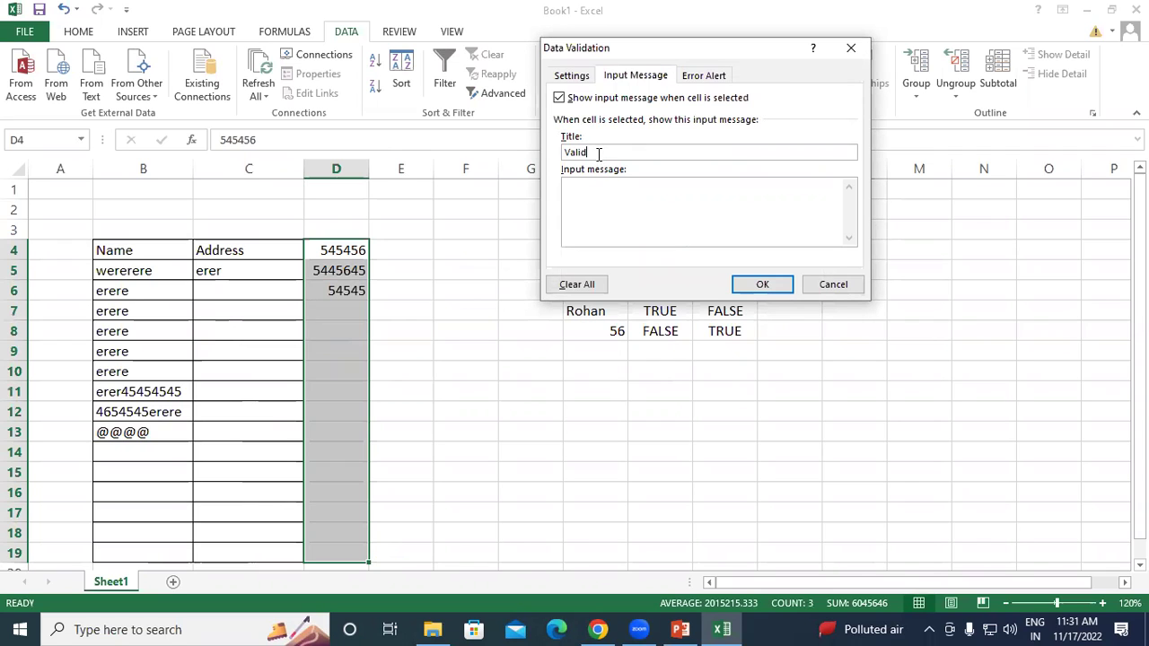
type("Data")
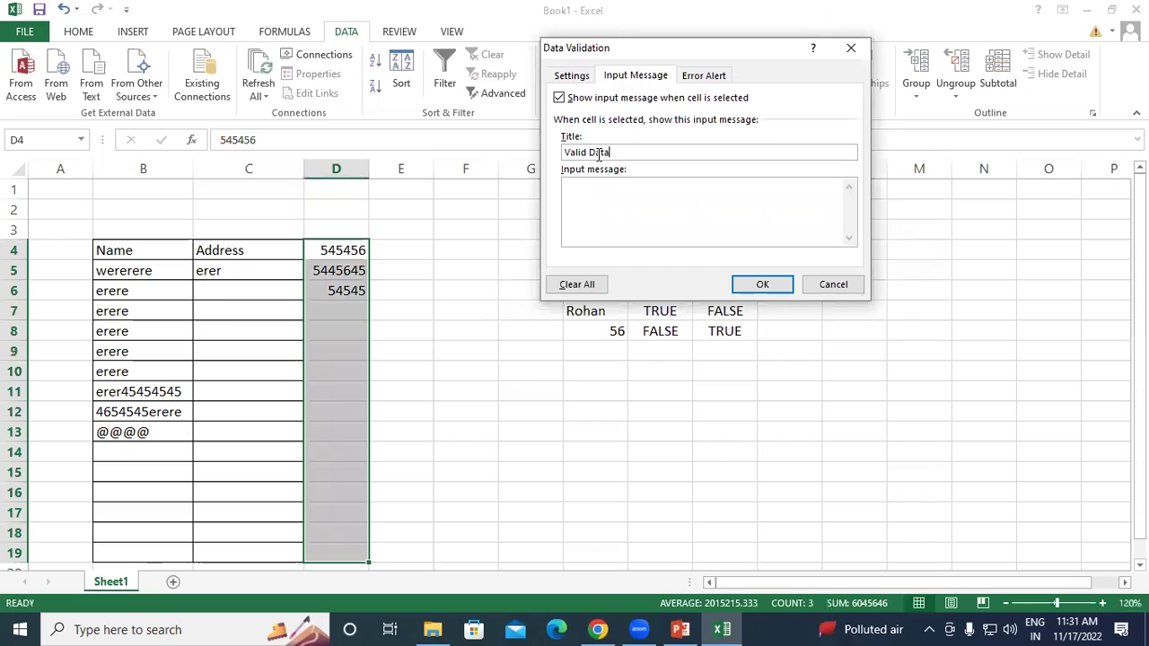
key("Tab")
type("Only")
type("nly Nu")
key("BackSpace")
key("BackSpace")
type("Number Alloe")
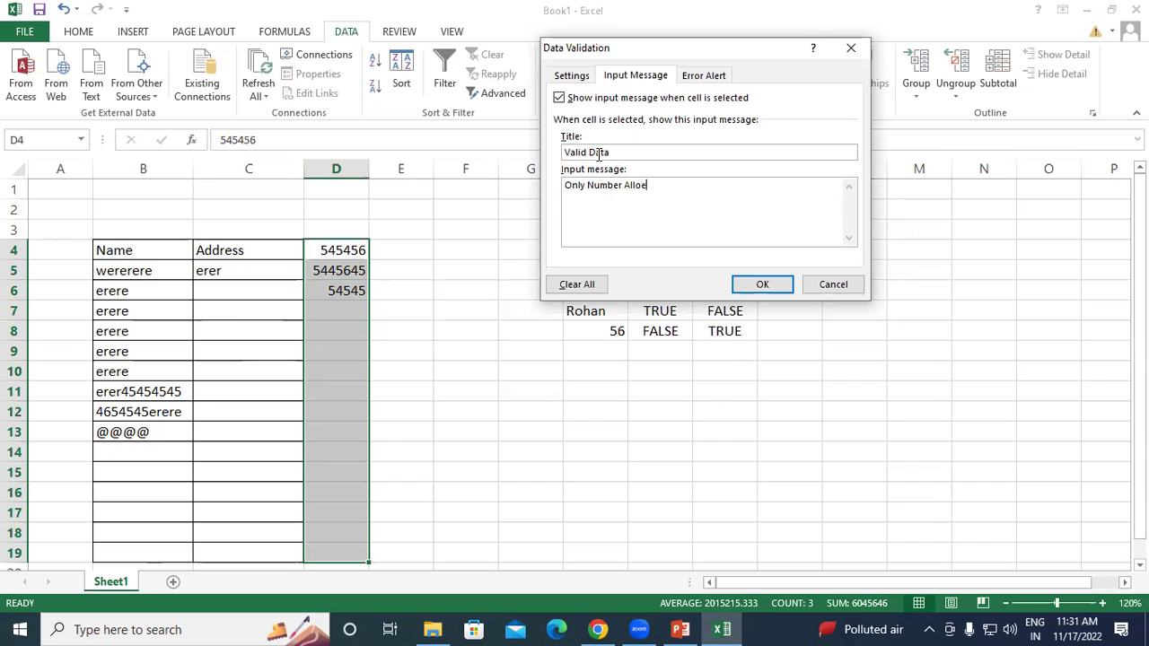
type("wed")
Apply the column D input message, check it on D7 and D8, and reselect D4:D19.
left_click(762, 284)
left_click(333, 331)
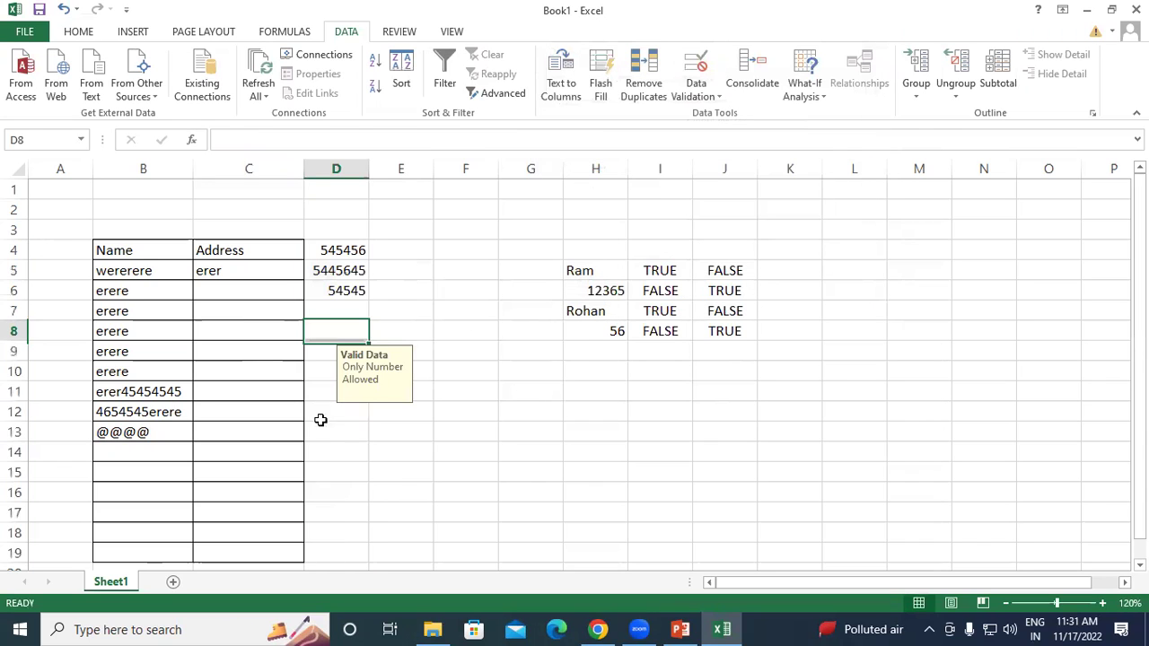
left_click(319, 509)
left_click(323, 412)
left_click(327, 316)
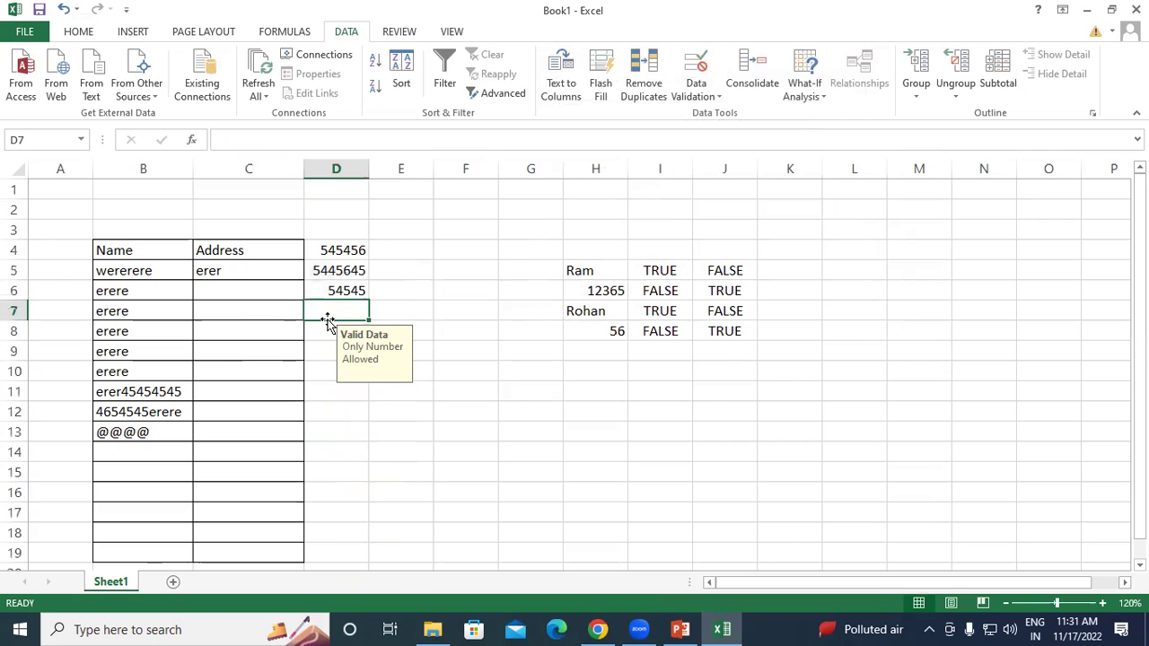
left_click_drag(335, 250, 341, 549)
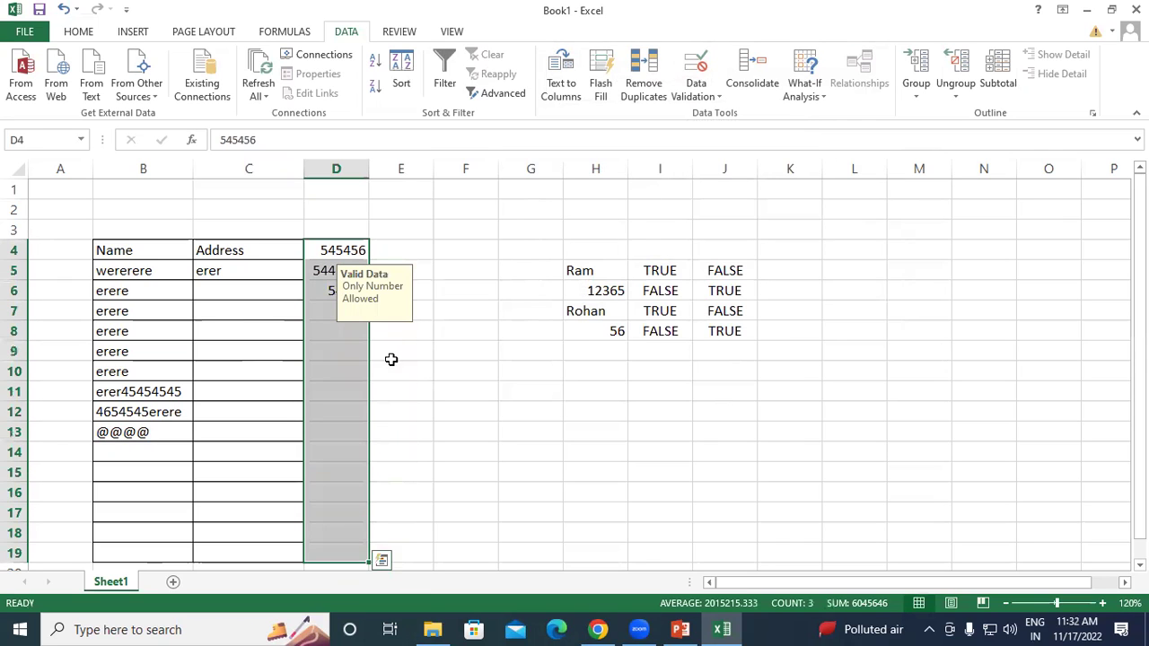
Copy 'Only Number Allowed' from the input message into the error alert message.
left_click(708, 66)
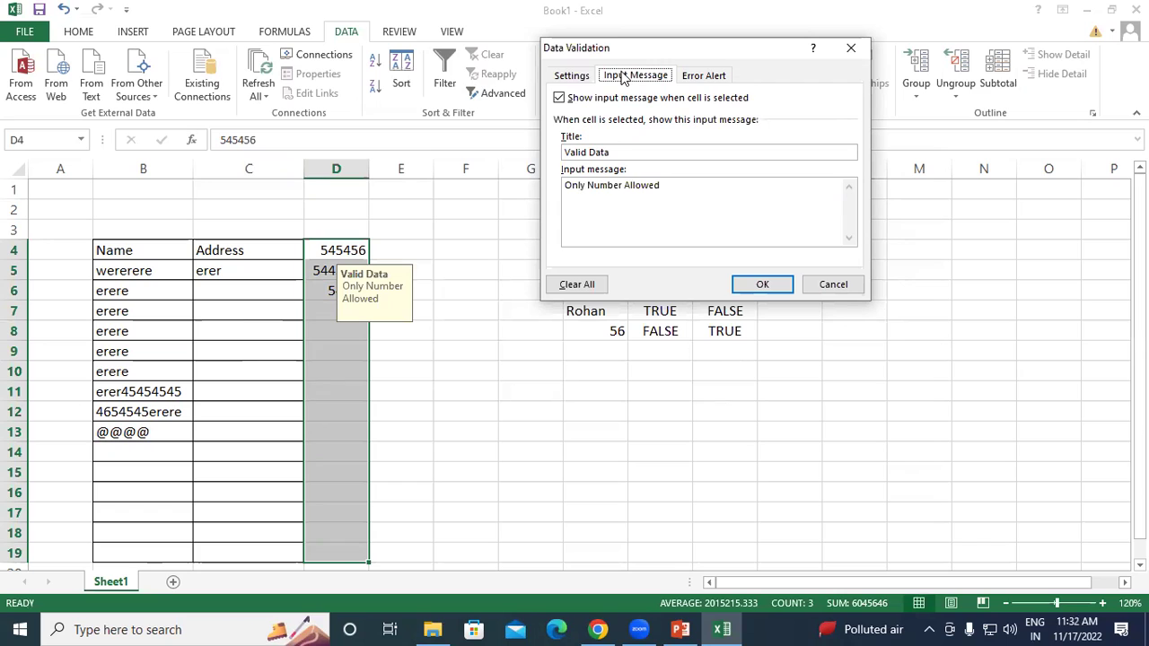
left_click_drag(665, 185, 546, 177)
key("ctrl+c")
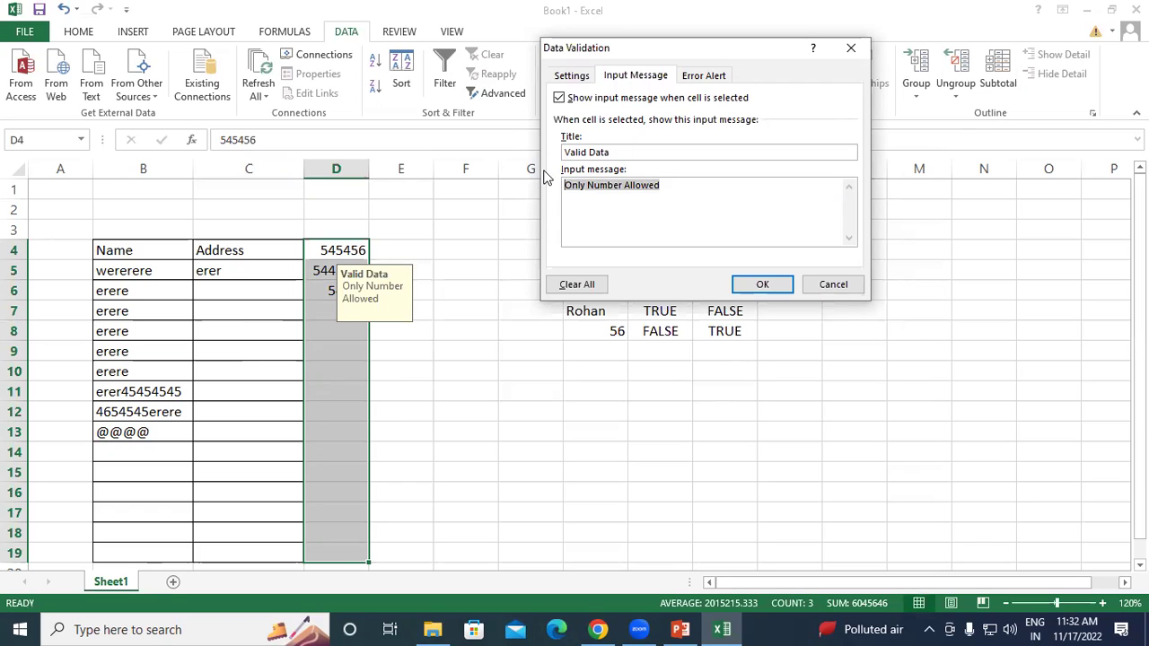
left_click(704, 75)
left_click(725, 151)
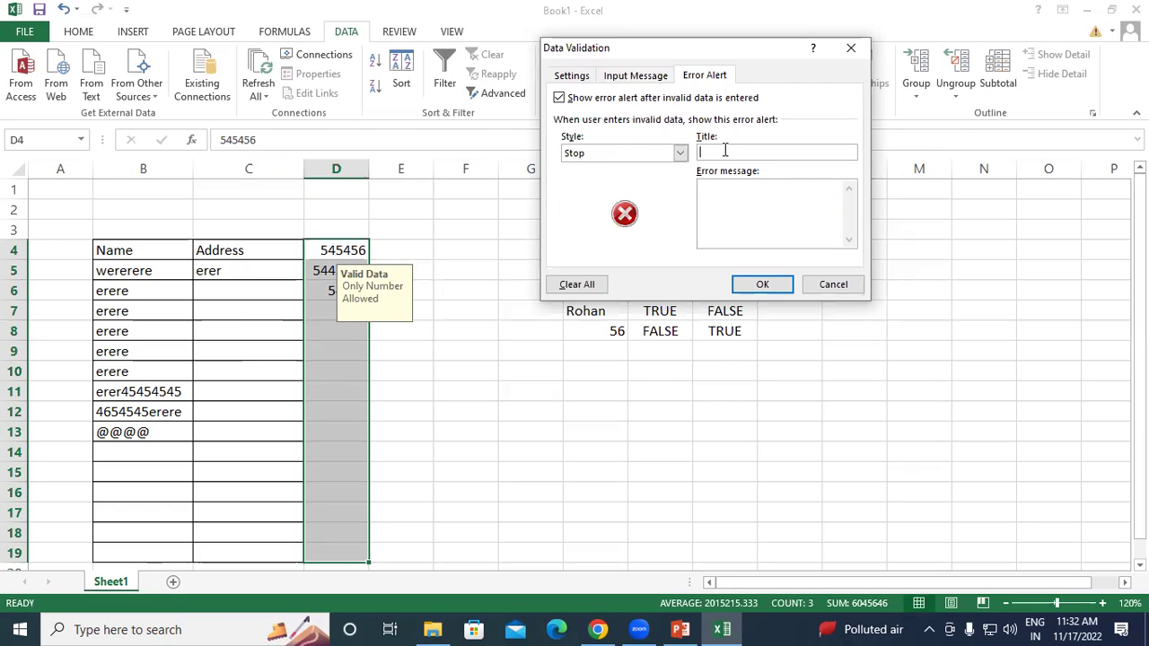
left_click(705, 197)
key("ctrl+v")
Title the alert 'Valid Data', apply it, and select D8 and D7.
left_click(726, 153)
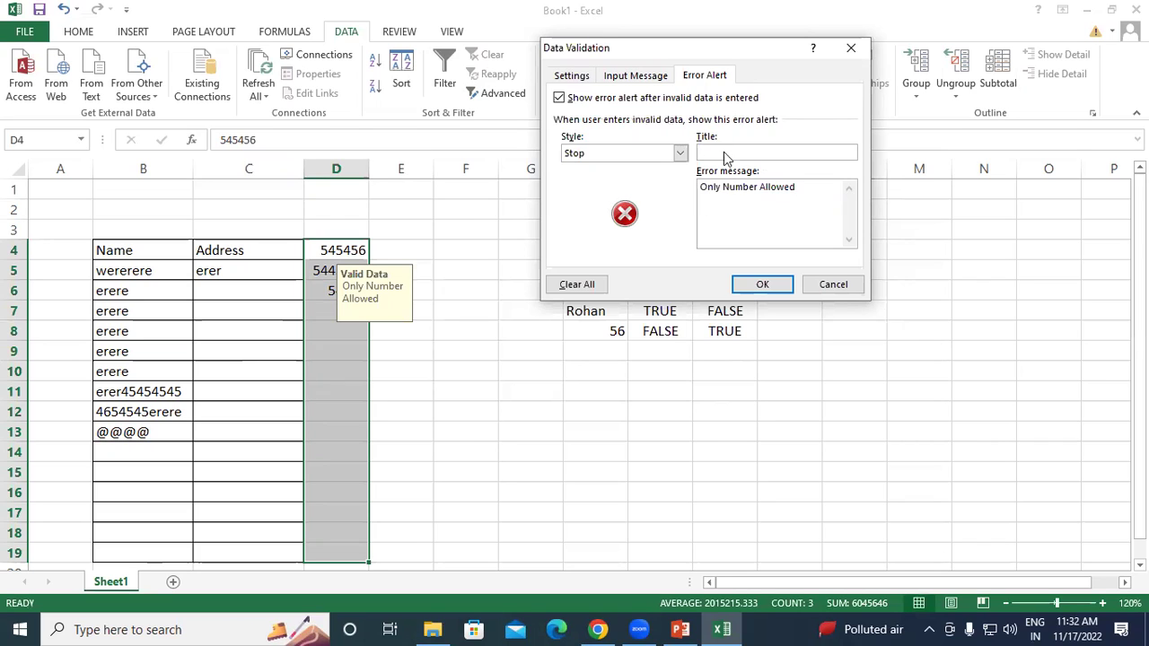
type("Valid")
key("BackSpace")
type("id Data")
left_click(760, 283)
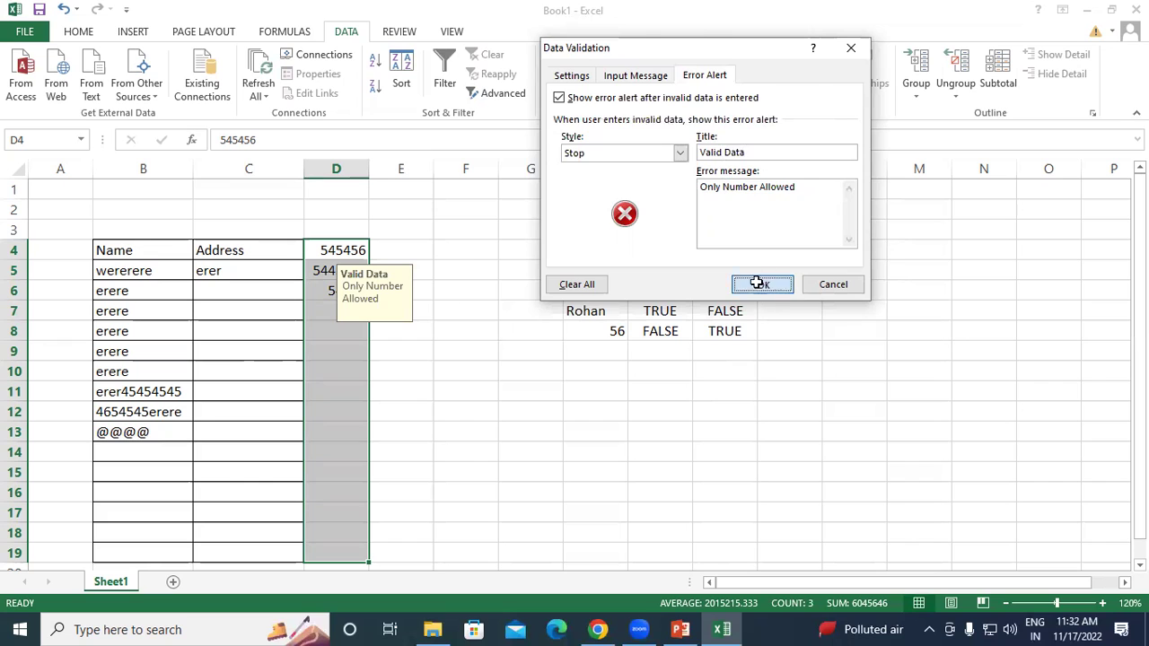
left_click(350, 334)
left_click(331, 316)
double_click(332, 316)
type("erere")
key("Return")
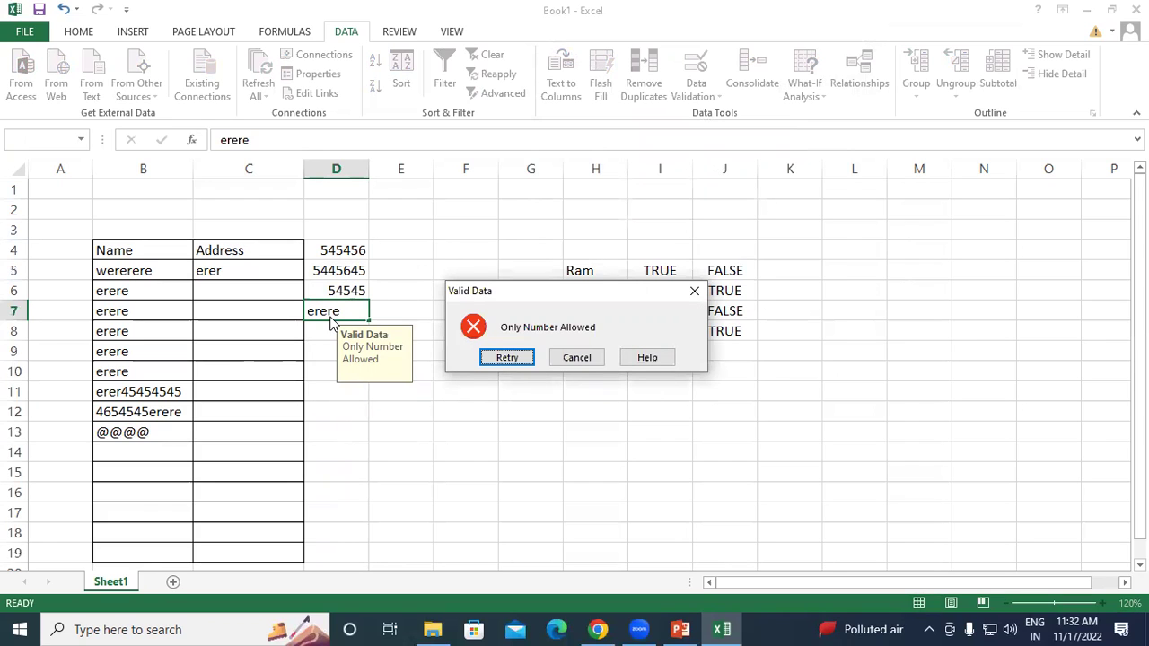
key("Return")
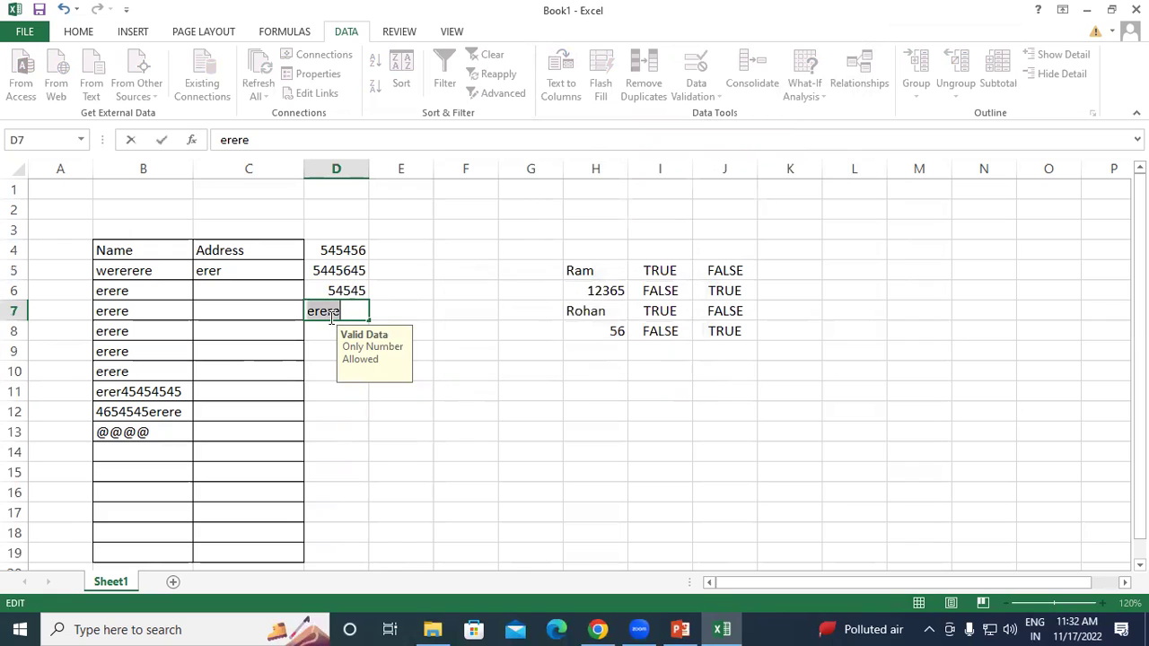
key("Return")
left_click(581, 359)
left_click(343, 395)
Change the D4:D19 error alert style from Stop to Warning and apply it.
left_click_drag(334, 254, 344, 560)
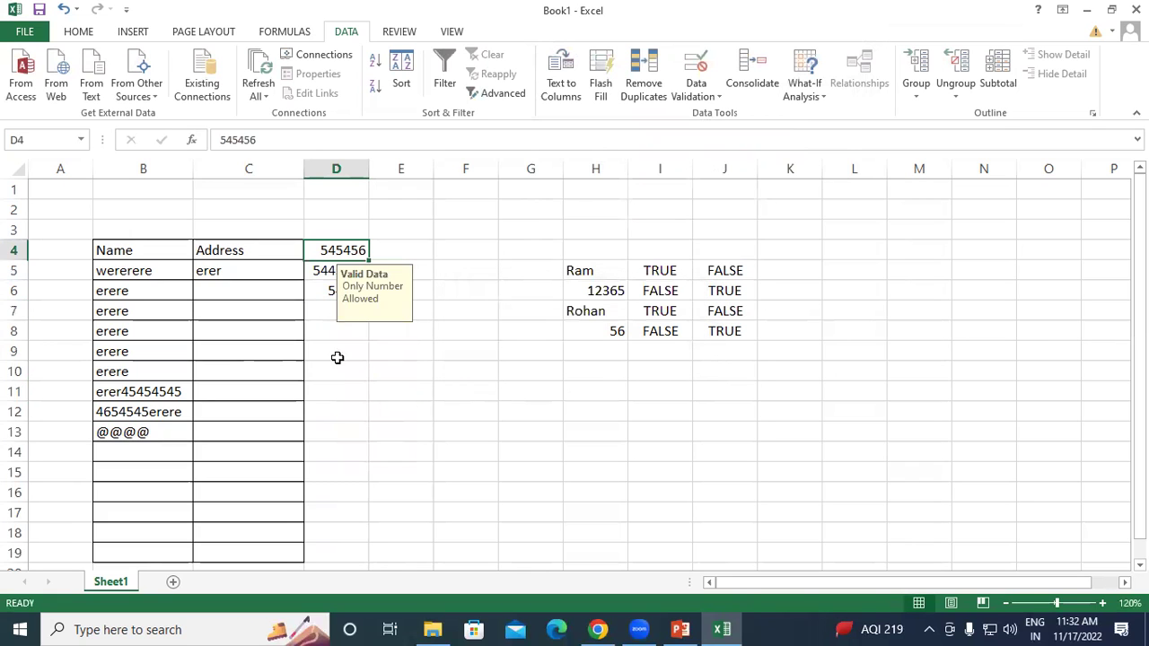
left_click(696, 77)
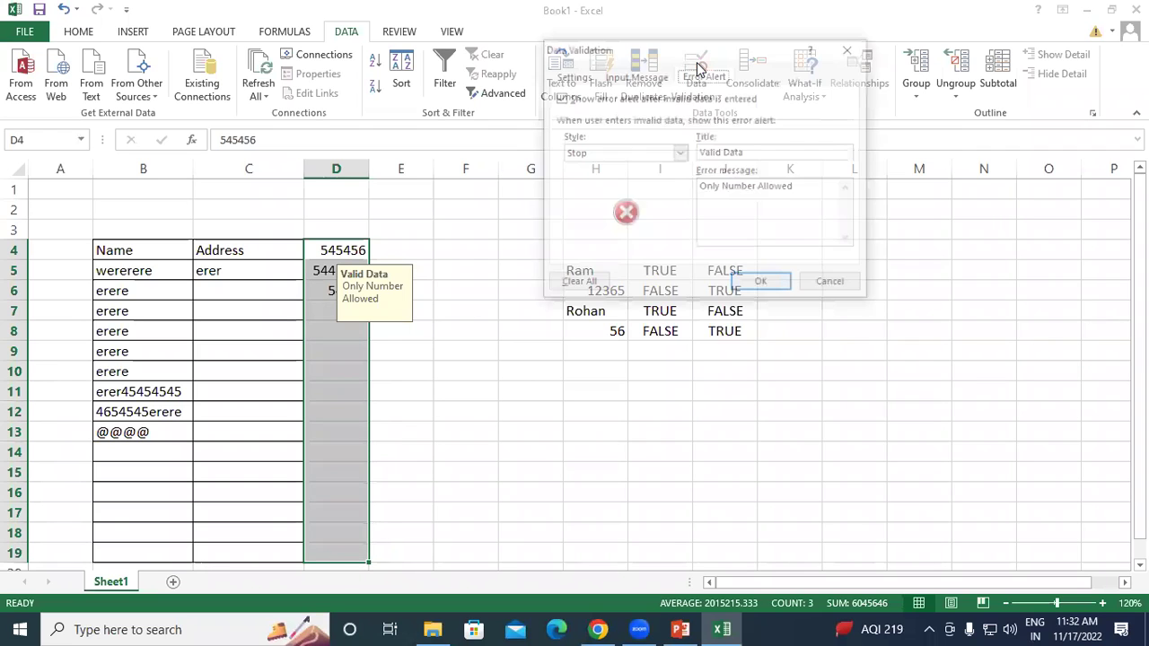
left_click(679, 152)
left_click(591, 180)
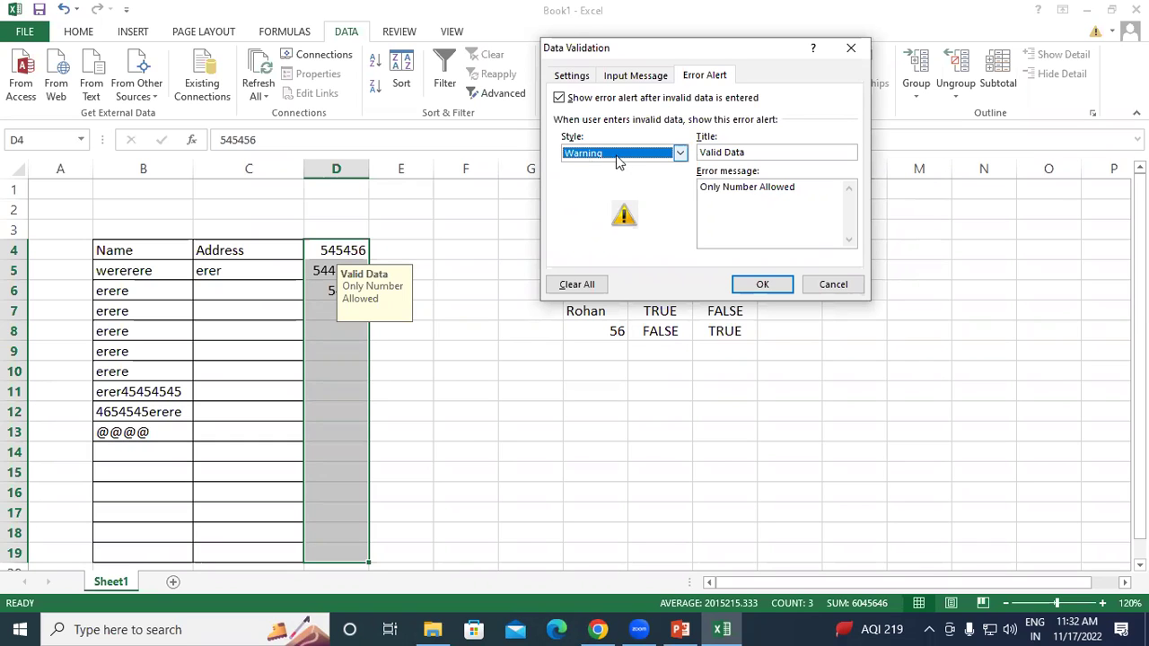
left_click(759, 284)
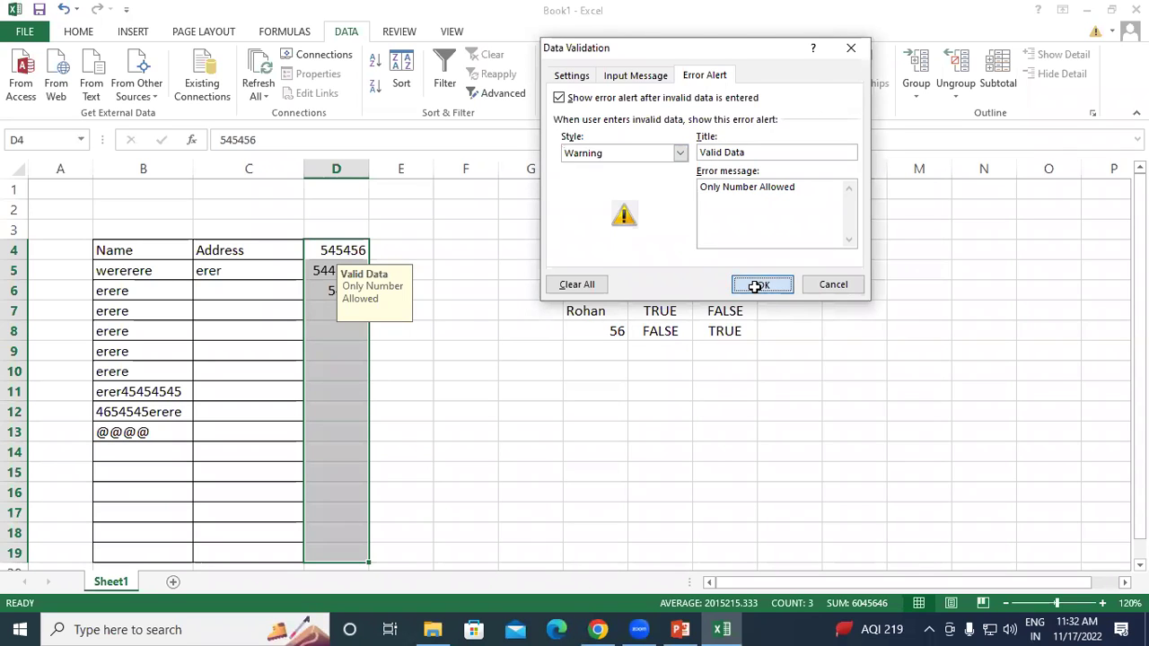
left_click(338, 334)
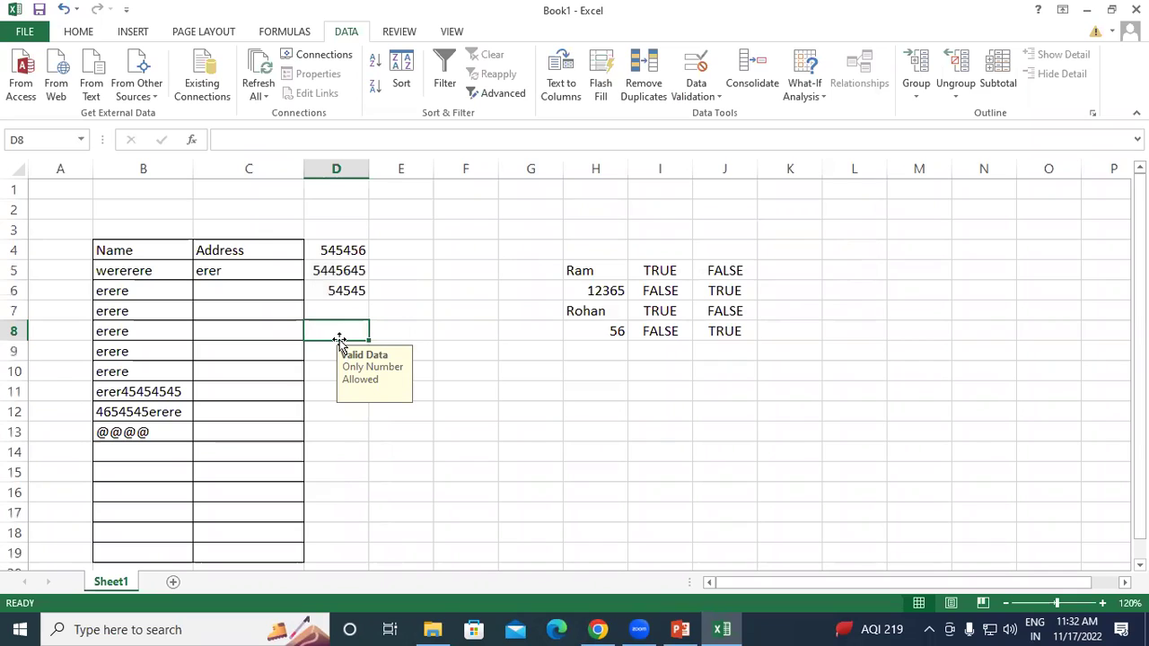
type("fdfdf")
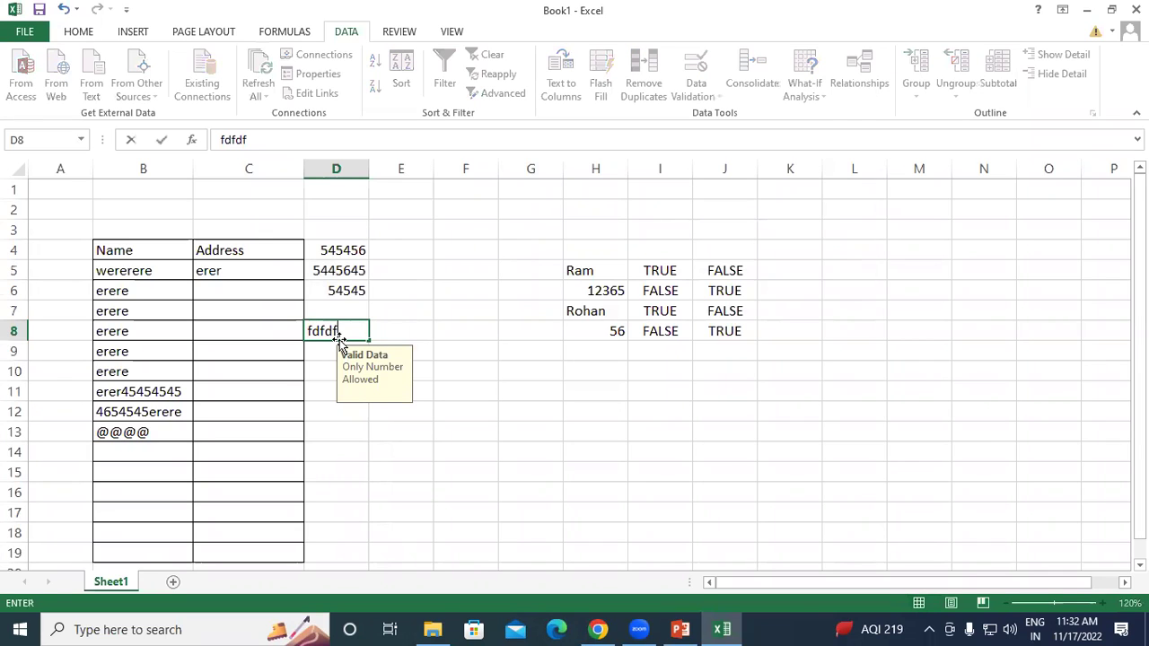
key("Return")
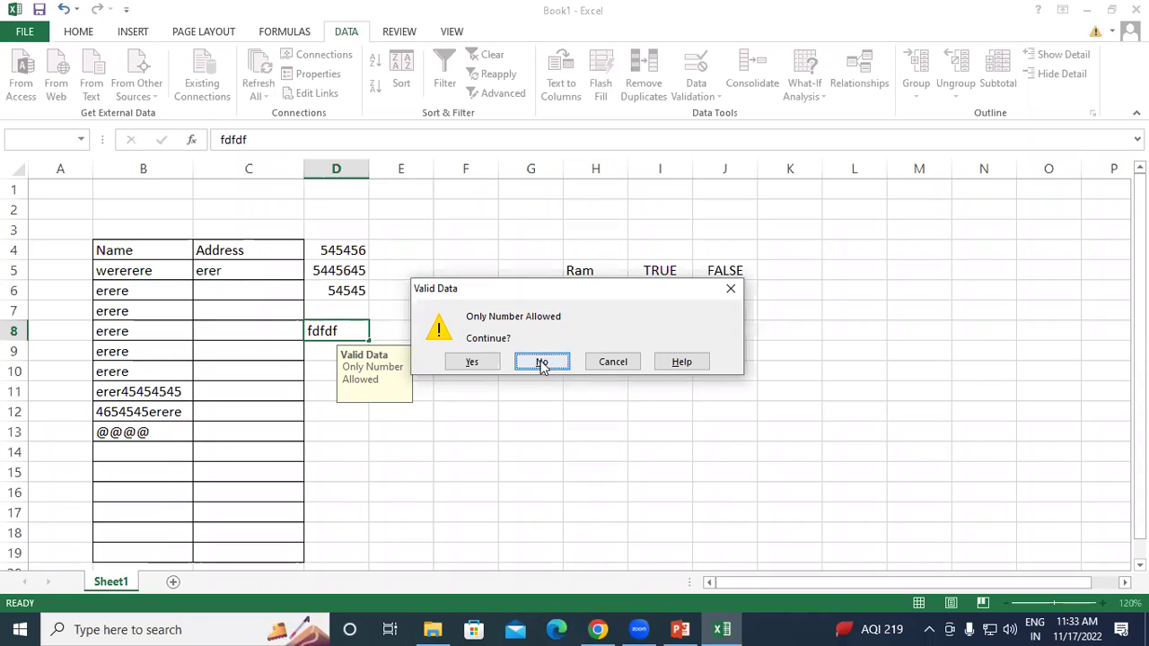
left_click(485, 361)
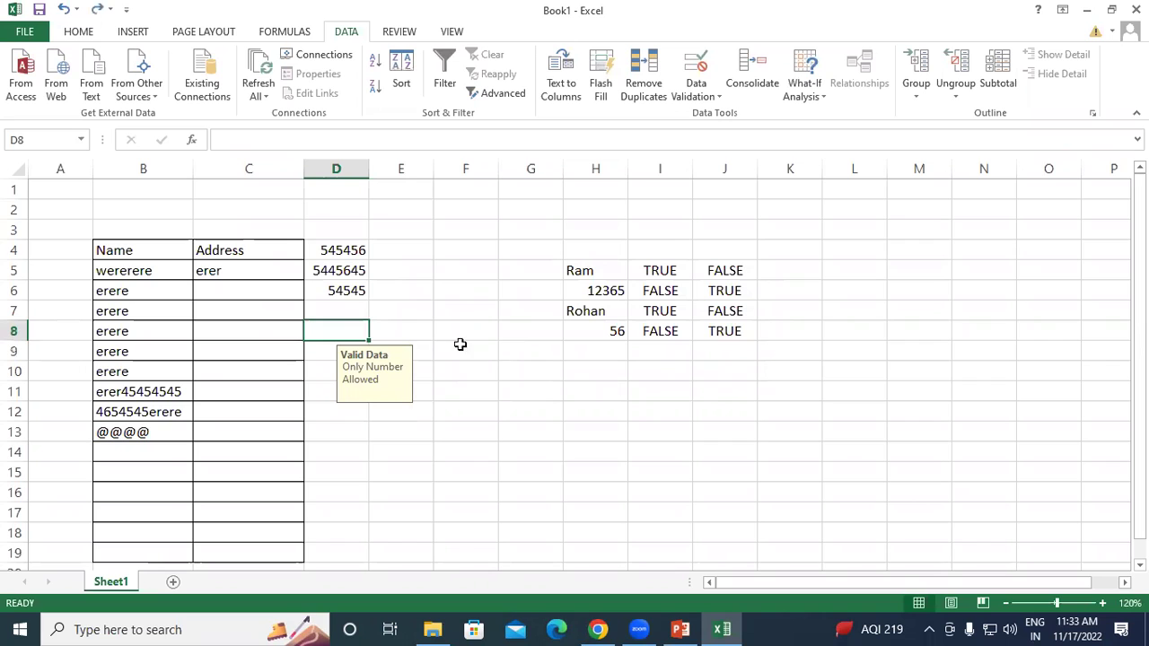
Set the D4:D18 error alert style to Information.
left_click_drag(342, 252, 362, 561)
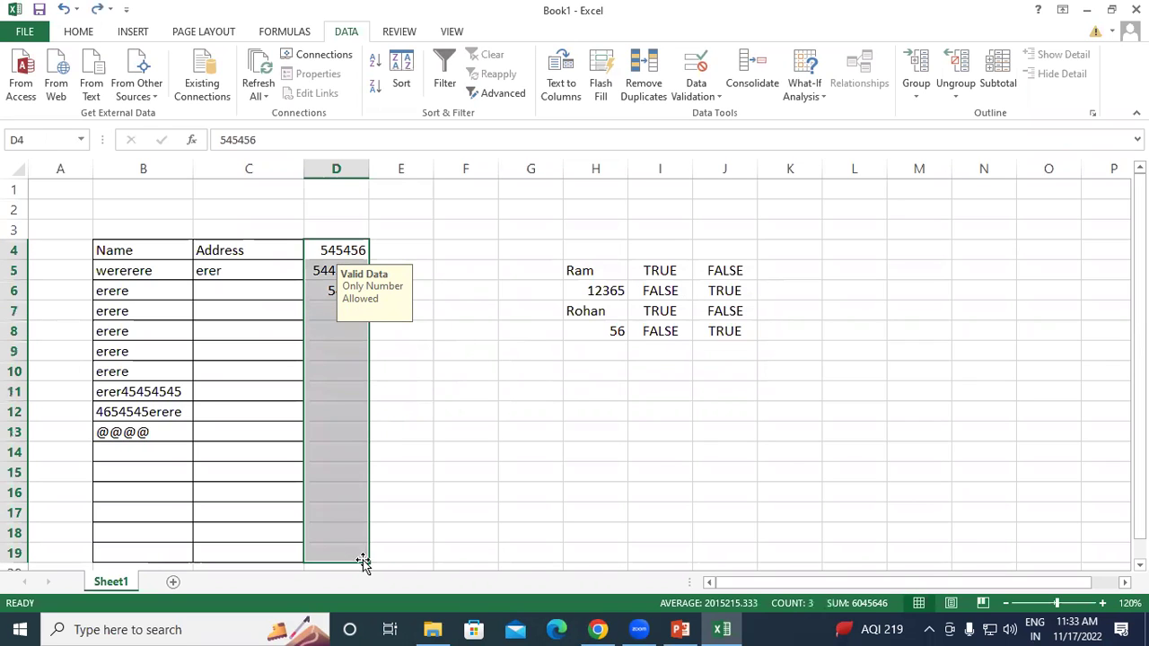
left_click(688, 67)
left_click(679, 153)
left_click(592, 192)
left_click(762, 284)
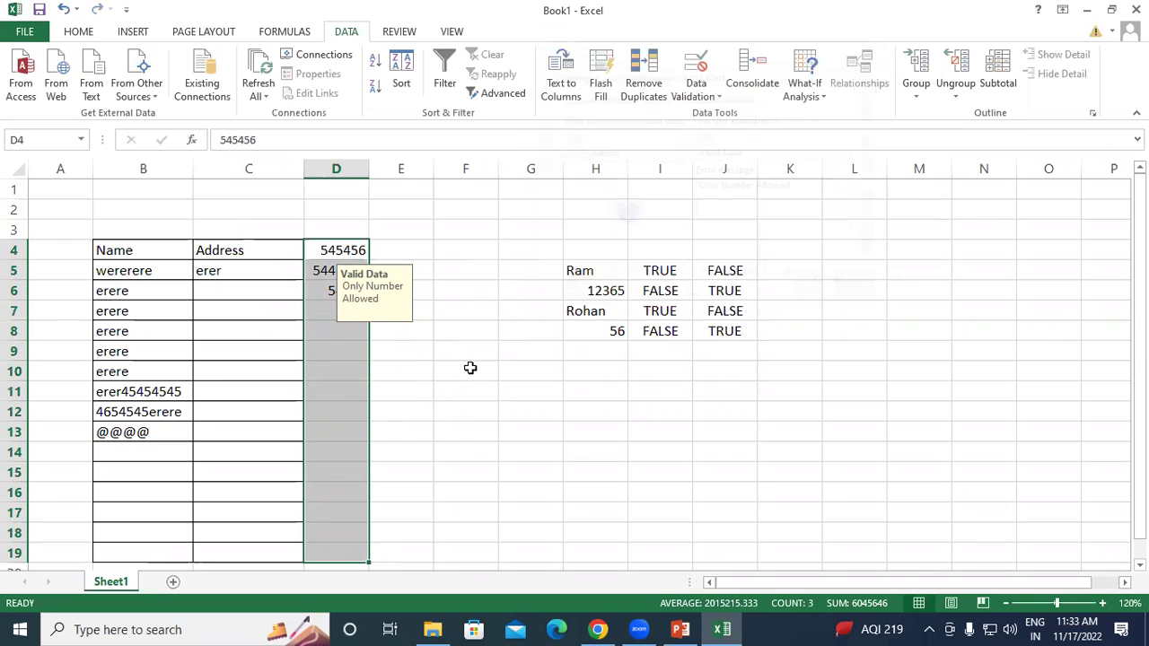
Keep werere in D9, discard rrr in D10, and enter rtr in D11.
left_click(334, 350)
type("werere")
key("Return")
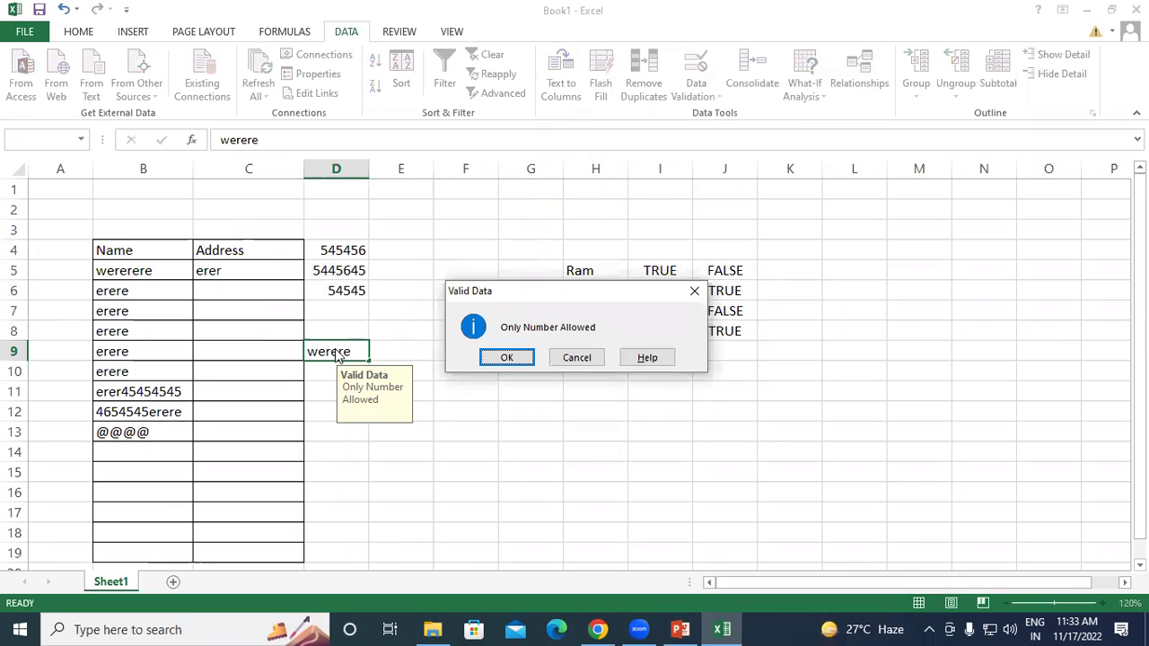
key("Return")
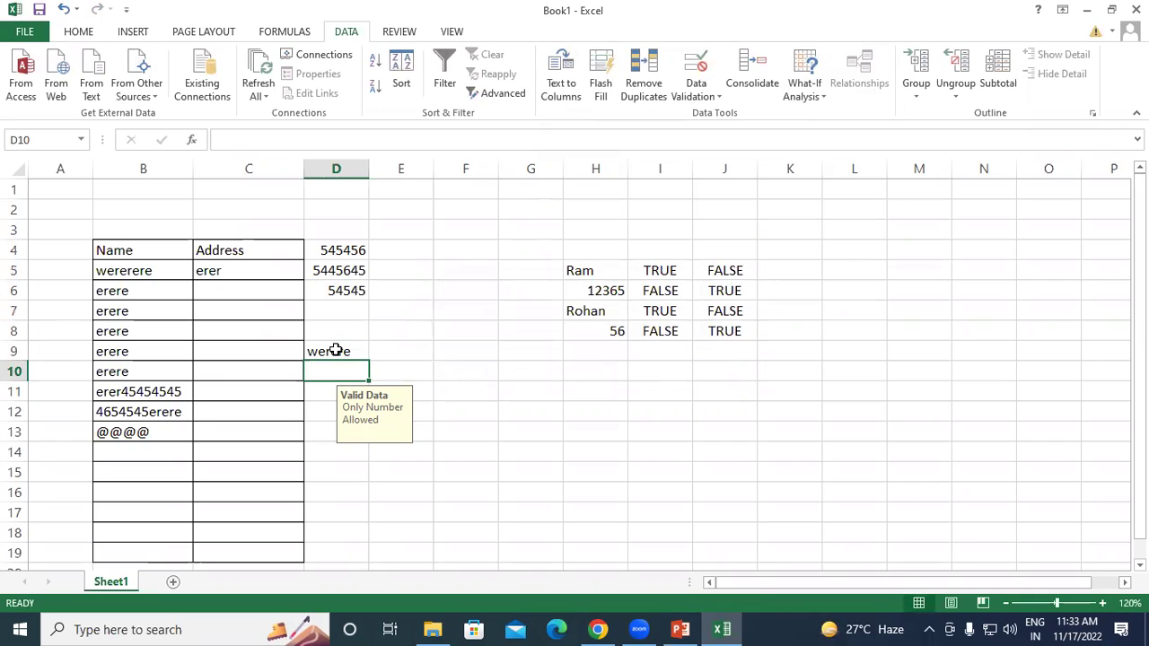
type("rrr")
key("Return")
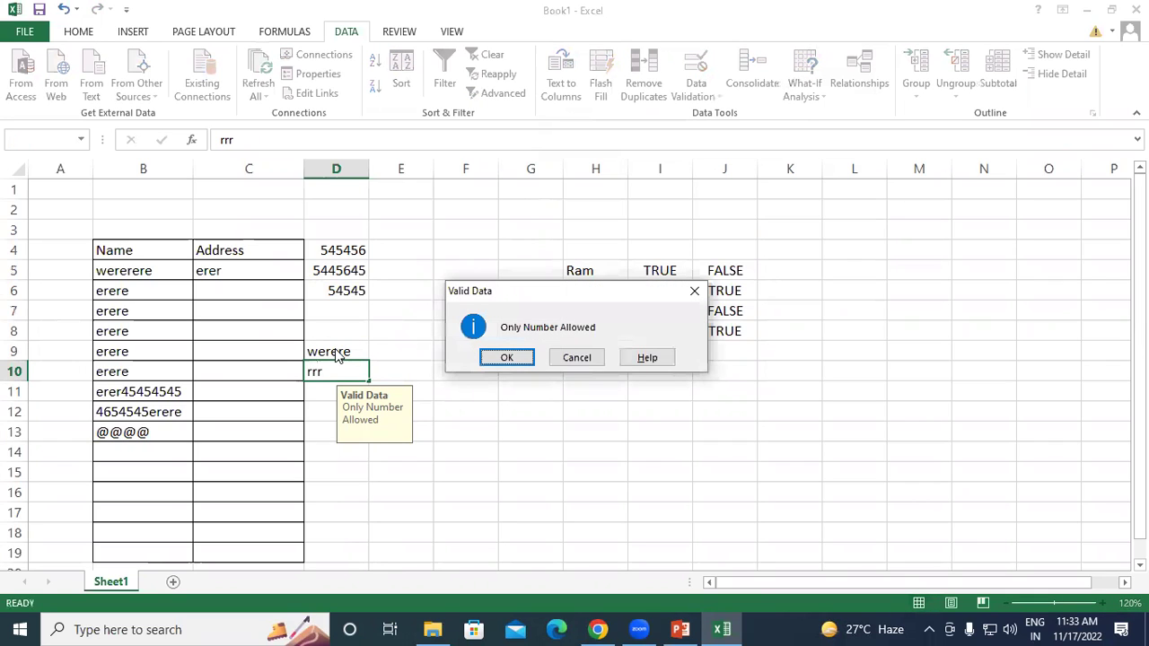
key("Tab")
key("Return")
key("Return")
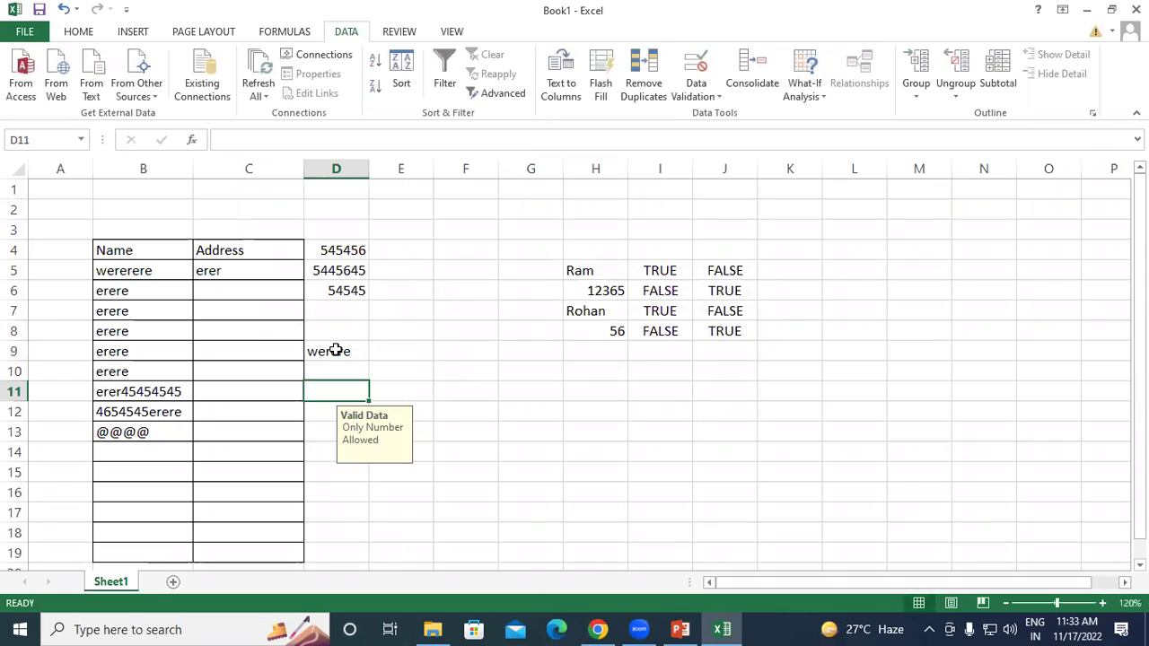
type("rtr")
key("Return")
key("Return")
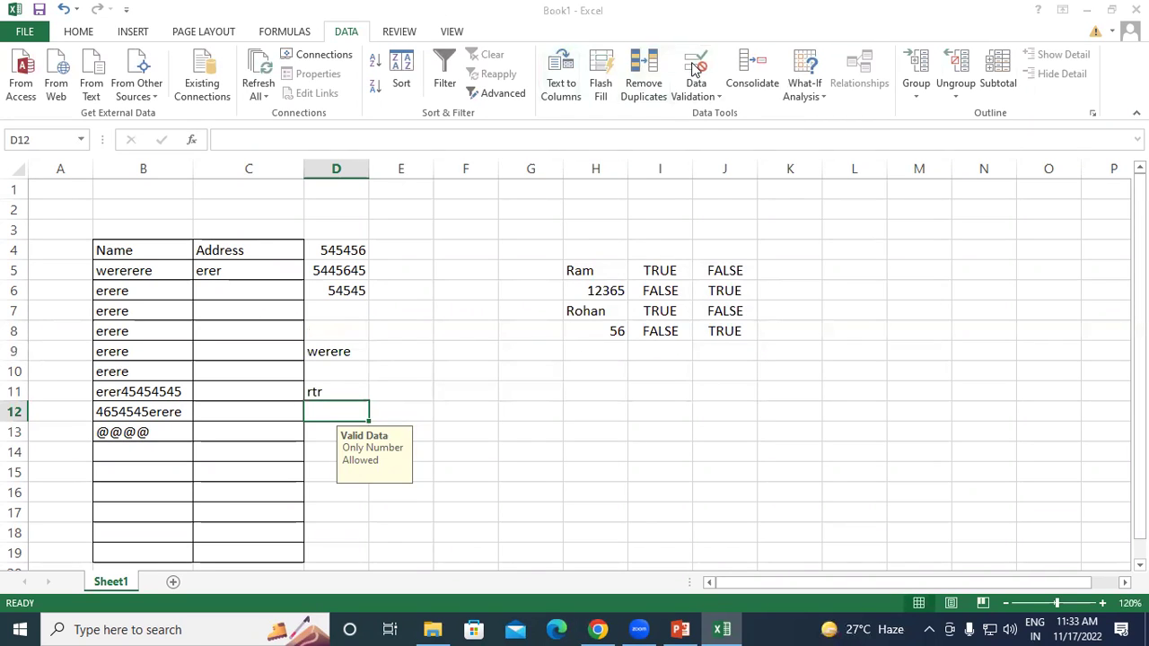
Choose the Stop alert style, review the ISNUMBER rule, input message and alert, then close.
left_click(695, 70)
left_click(592, 153)
left_click(582, 167)
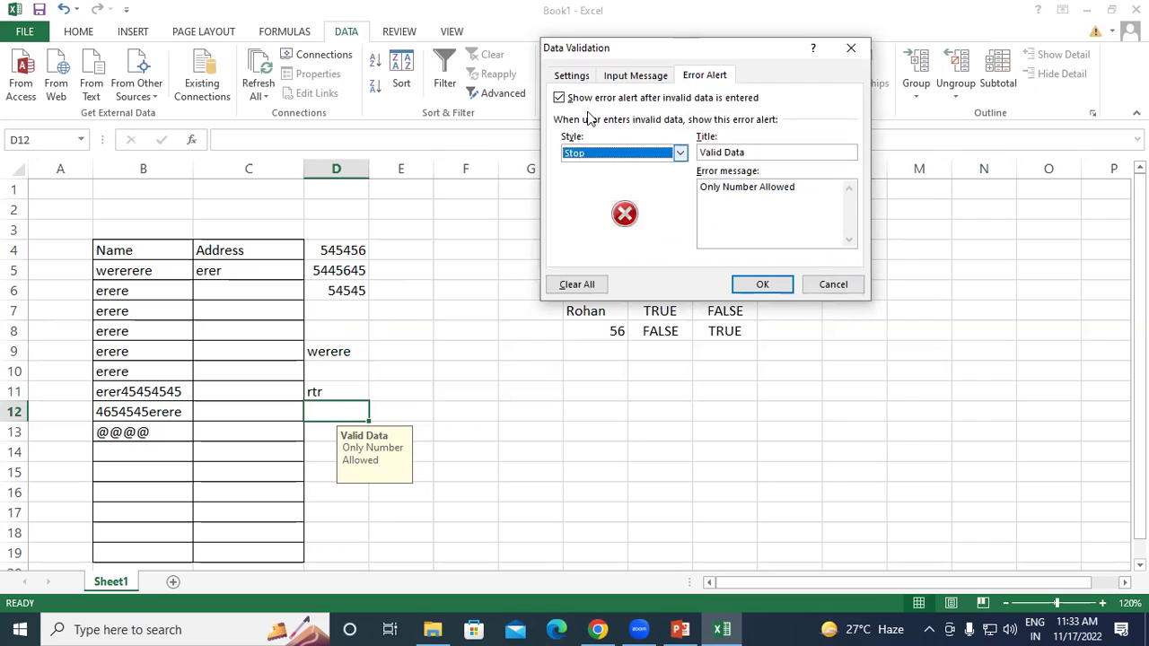
left_click(571, 81)
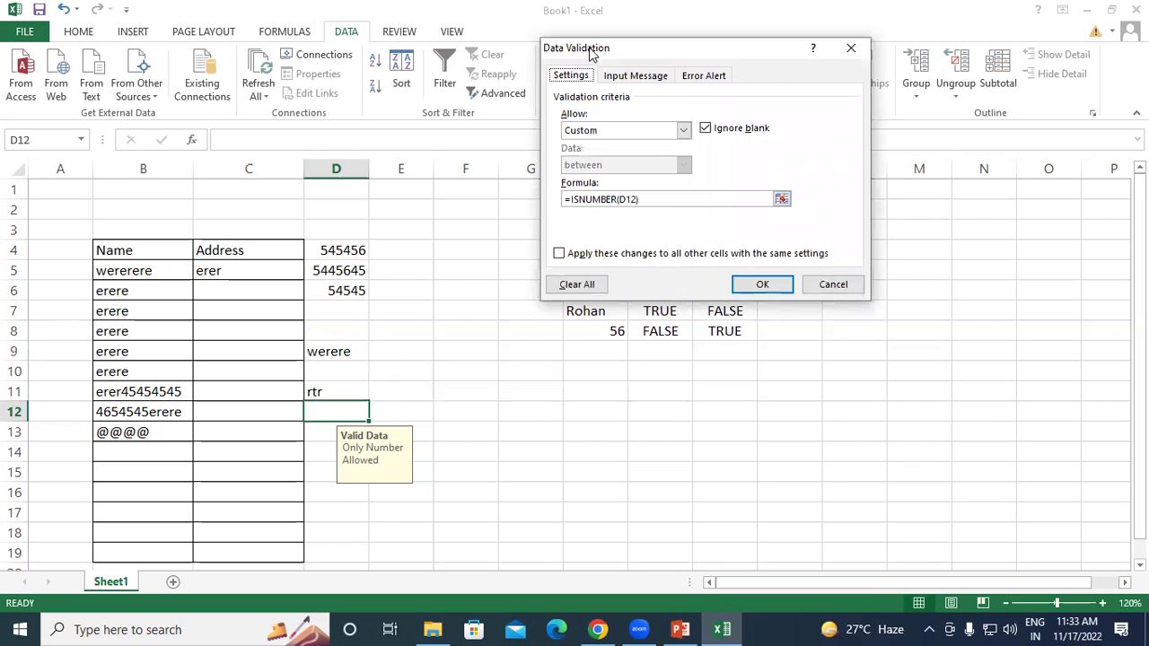
left_click(627, 79)
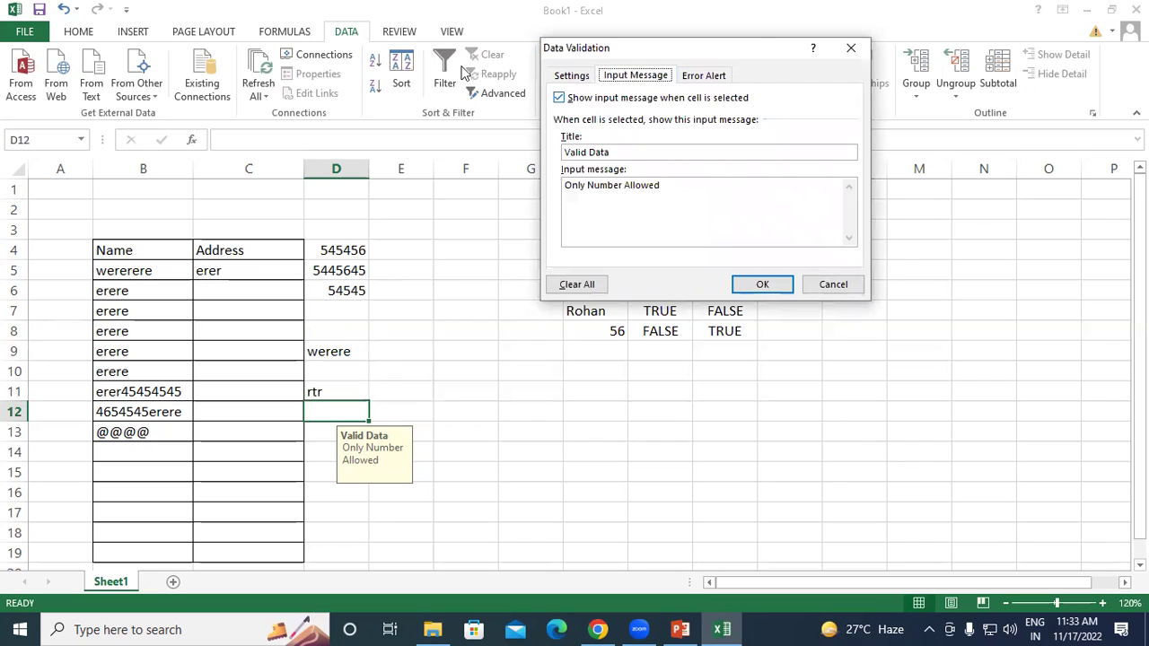
left_click(717, 83)
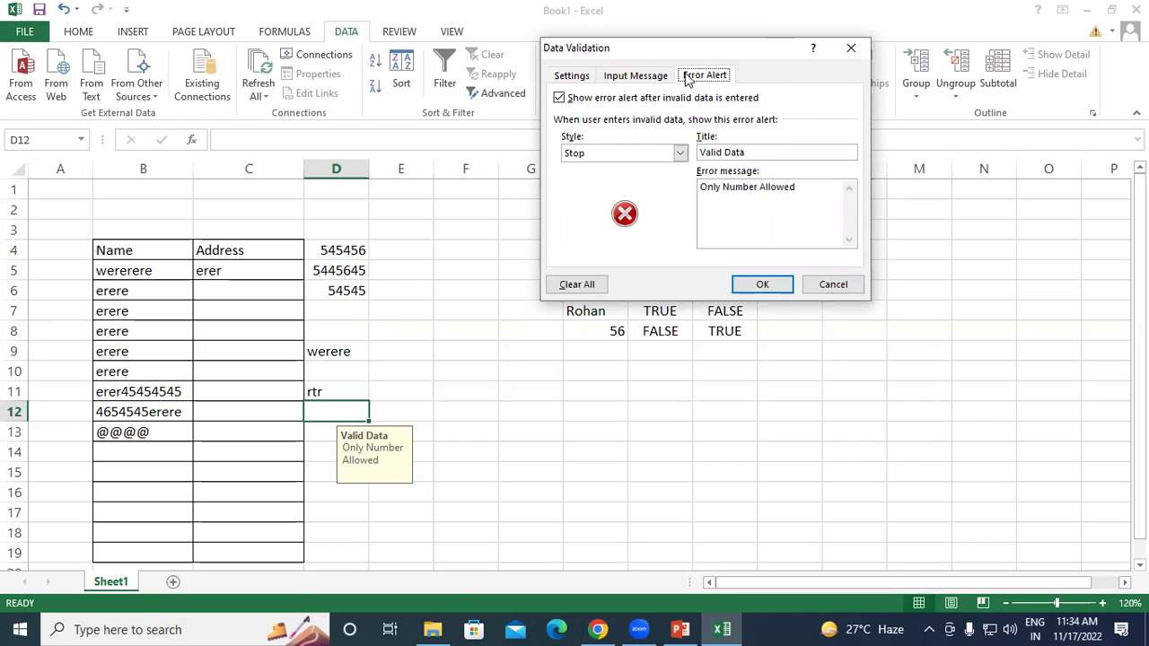
left_click(836, 286)
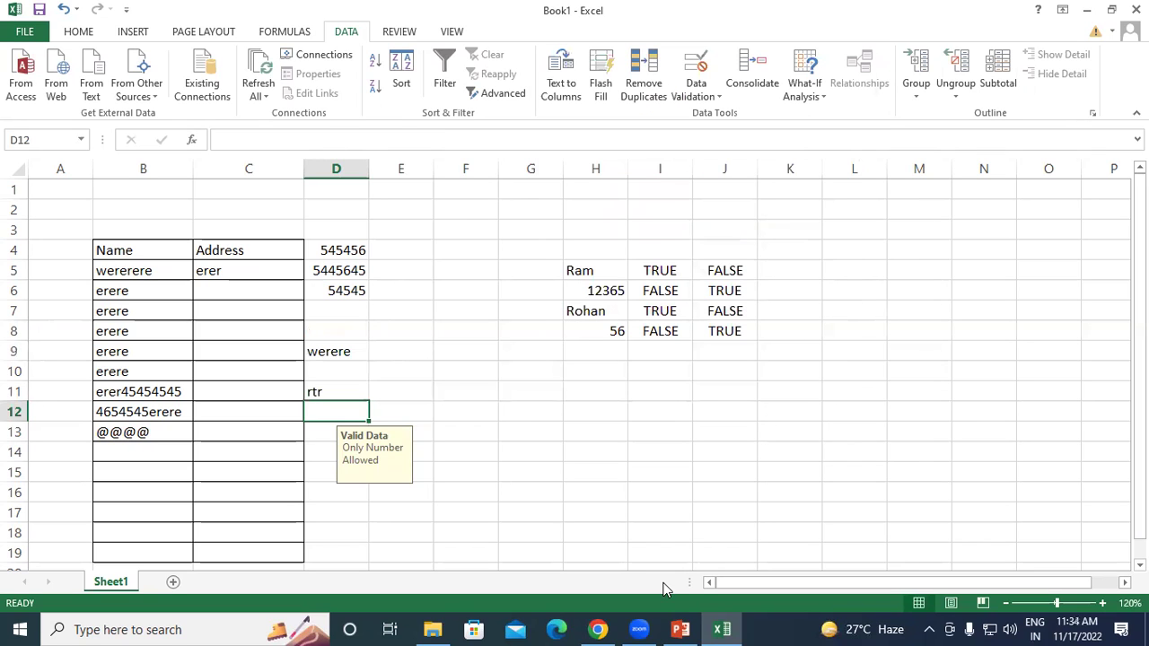